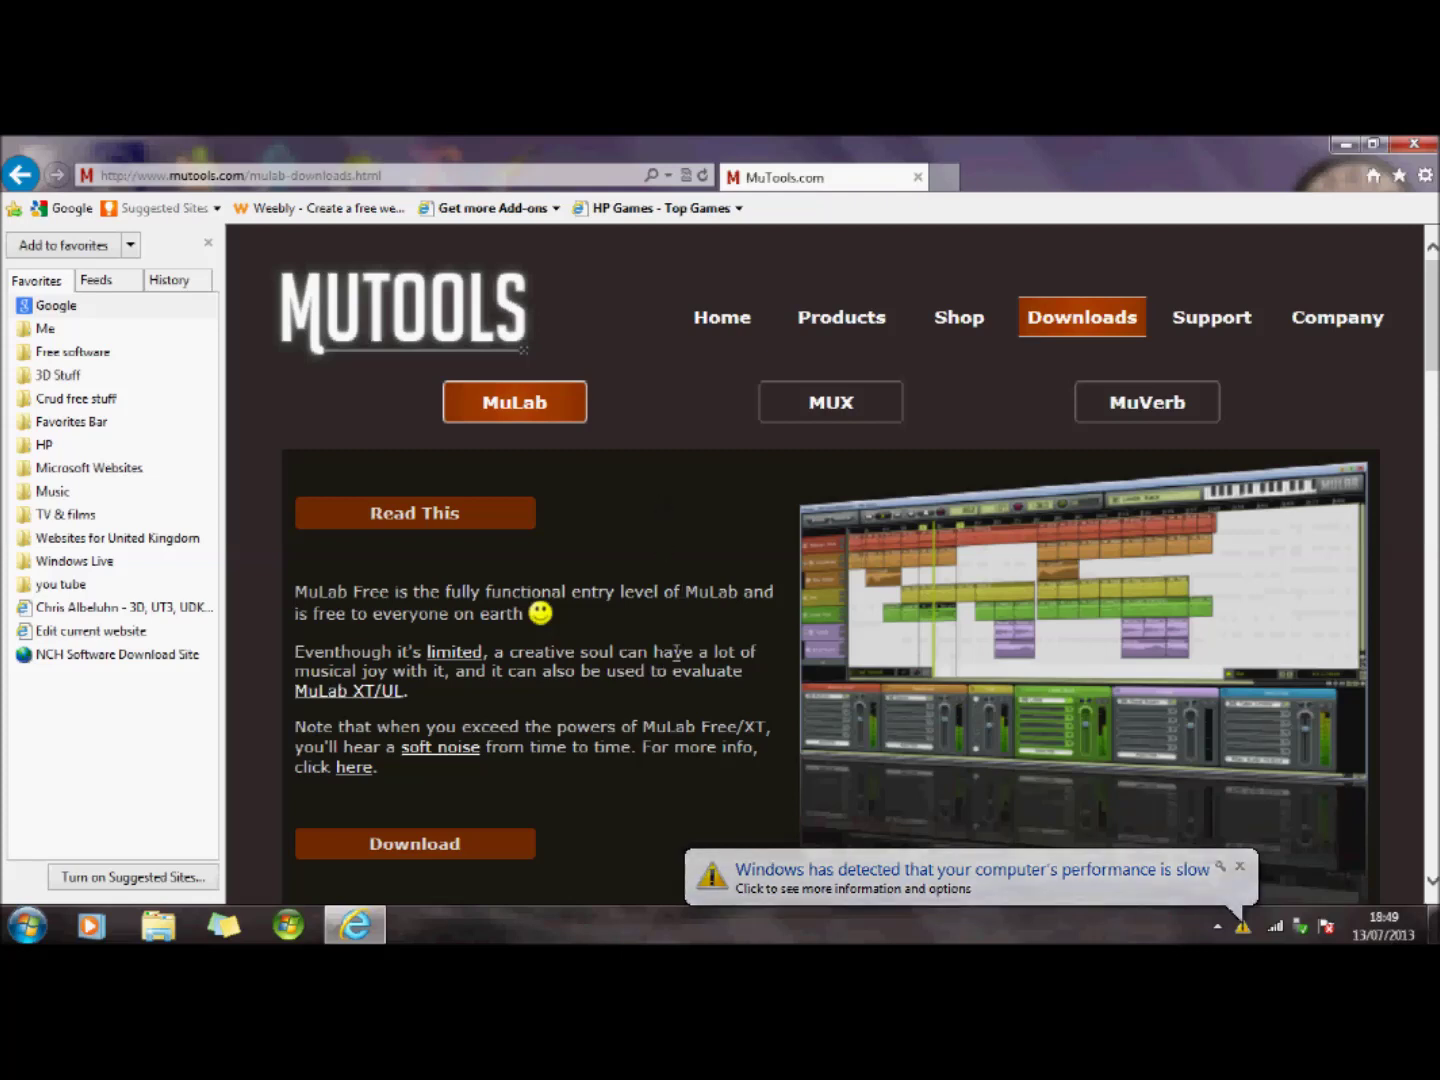
Dismiss the slow performance warning over the MuTools MuLab downloads page
{"action": "left_click", "coordinate": [1241, 867]}
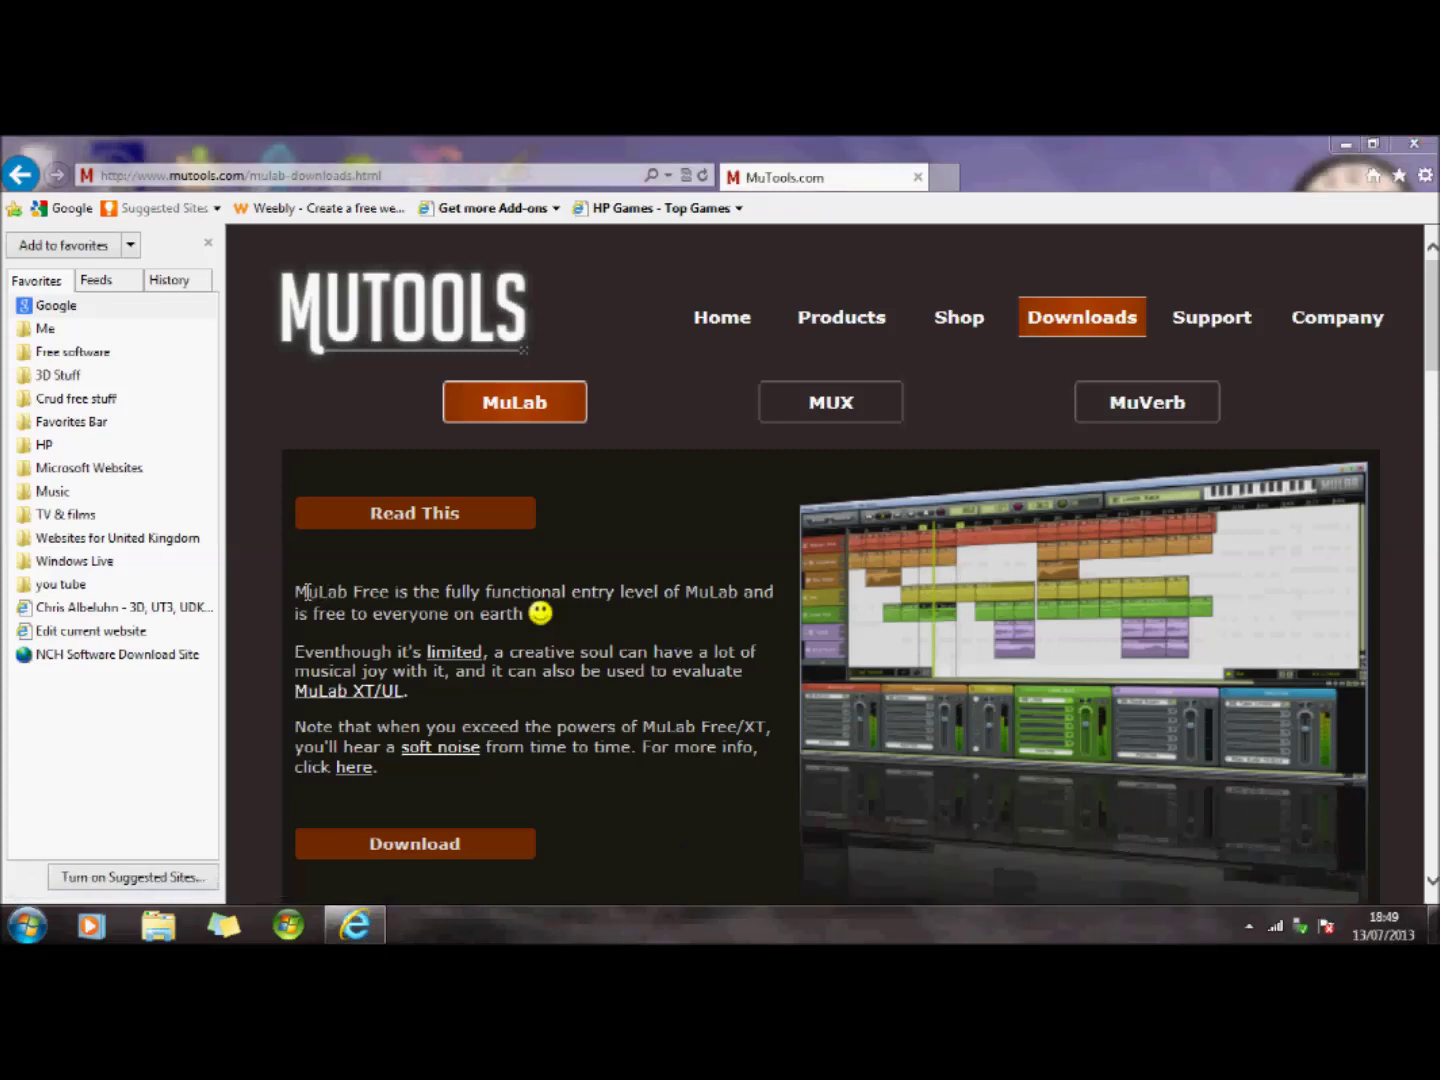
Highlight 'MuLab Free', scroll through the 5.1.5 download links and Installation section, then close the browser
{"action": "left_click_drag", "start_coordinate": [298, 592], "coordinate": [392, 592]}
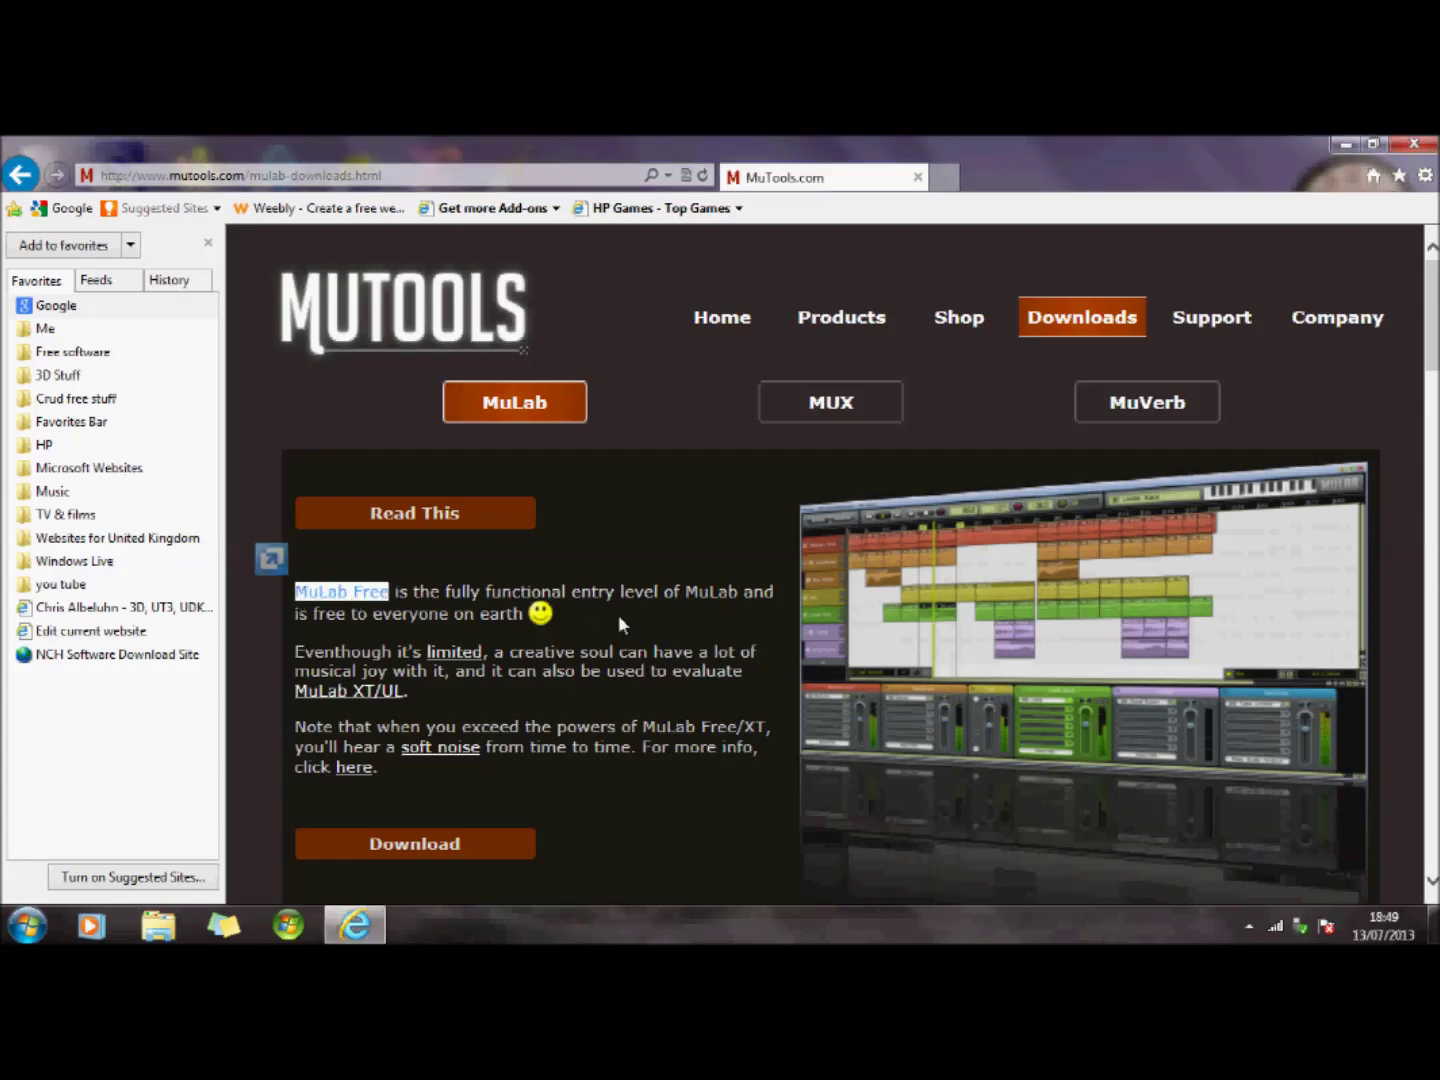
{"action": "scroll", "coordinate": [618, 614], "scroll_direction": "down", "scroll_amount": 3}
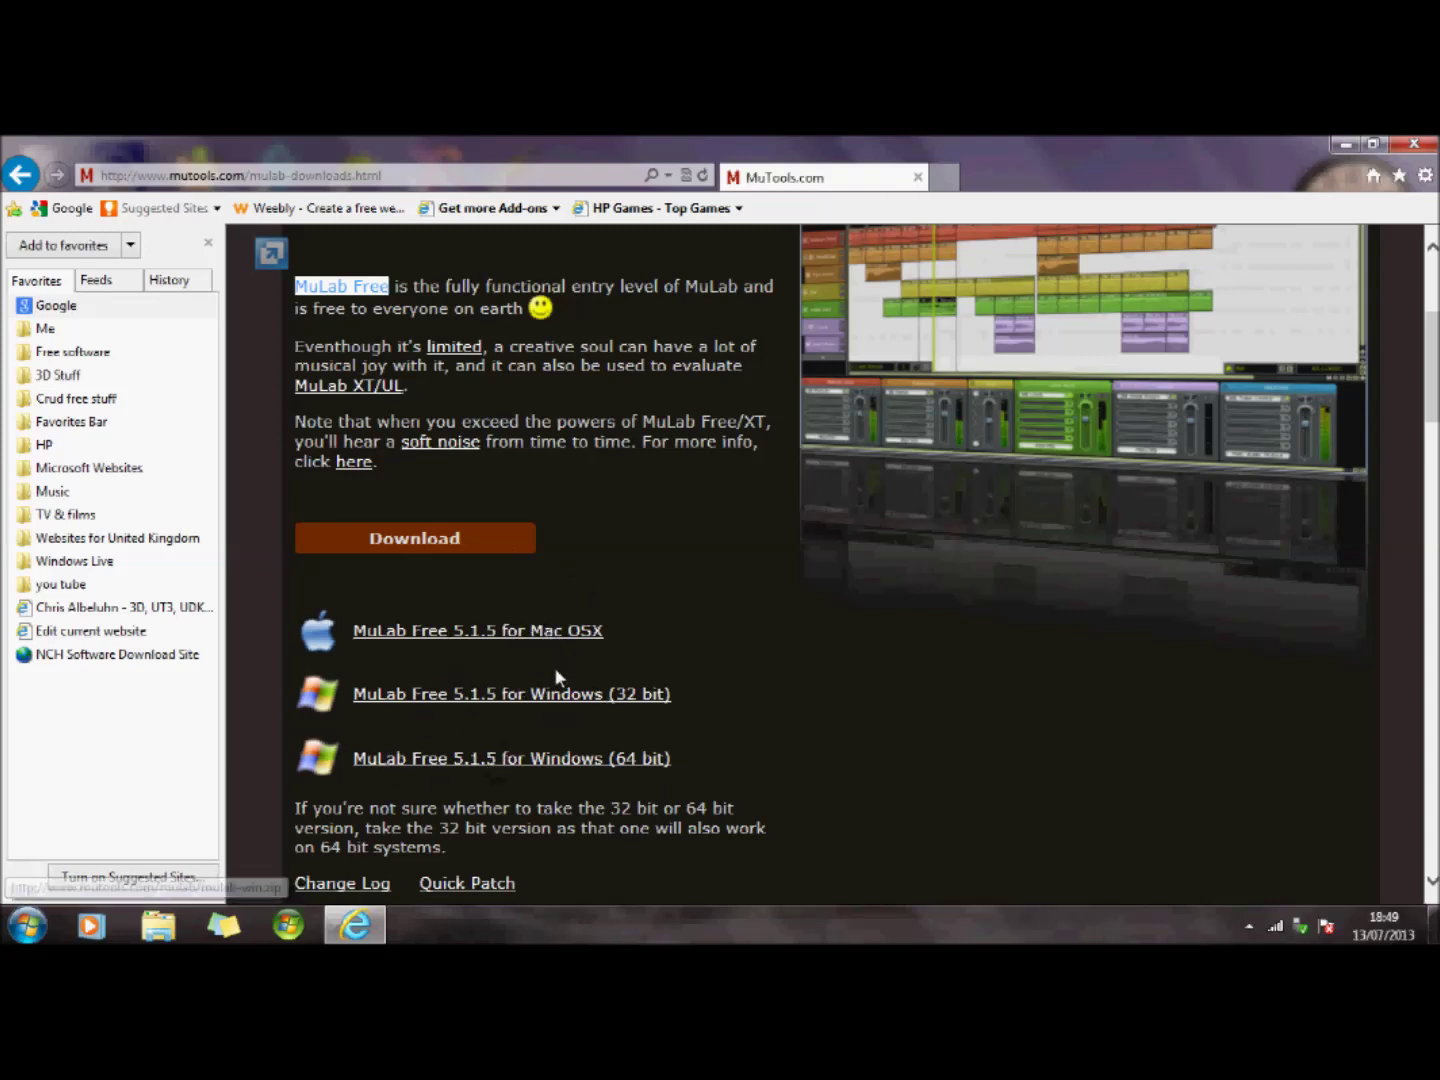
{"action": "scroll", "coordinate": [585, 670], "scroll_direction": "down", "scroll_amount": 2}
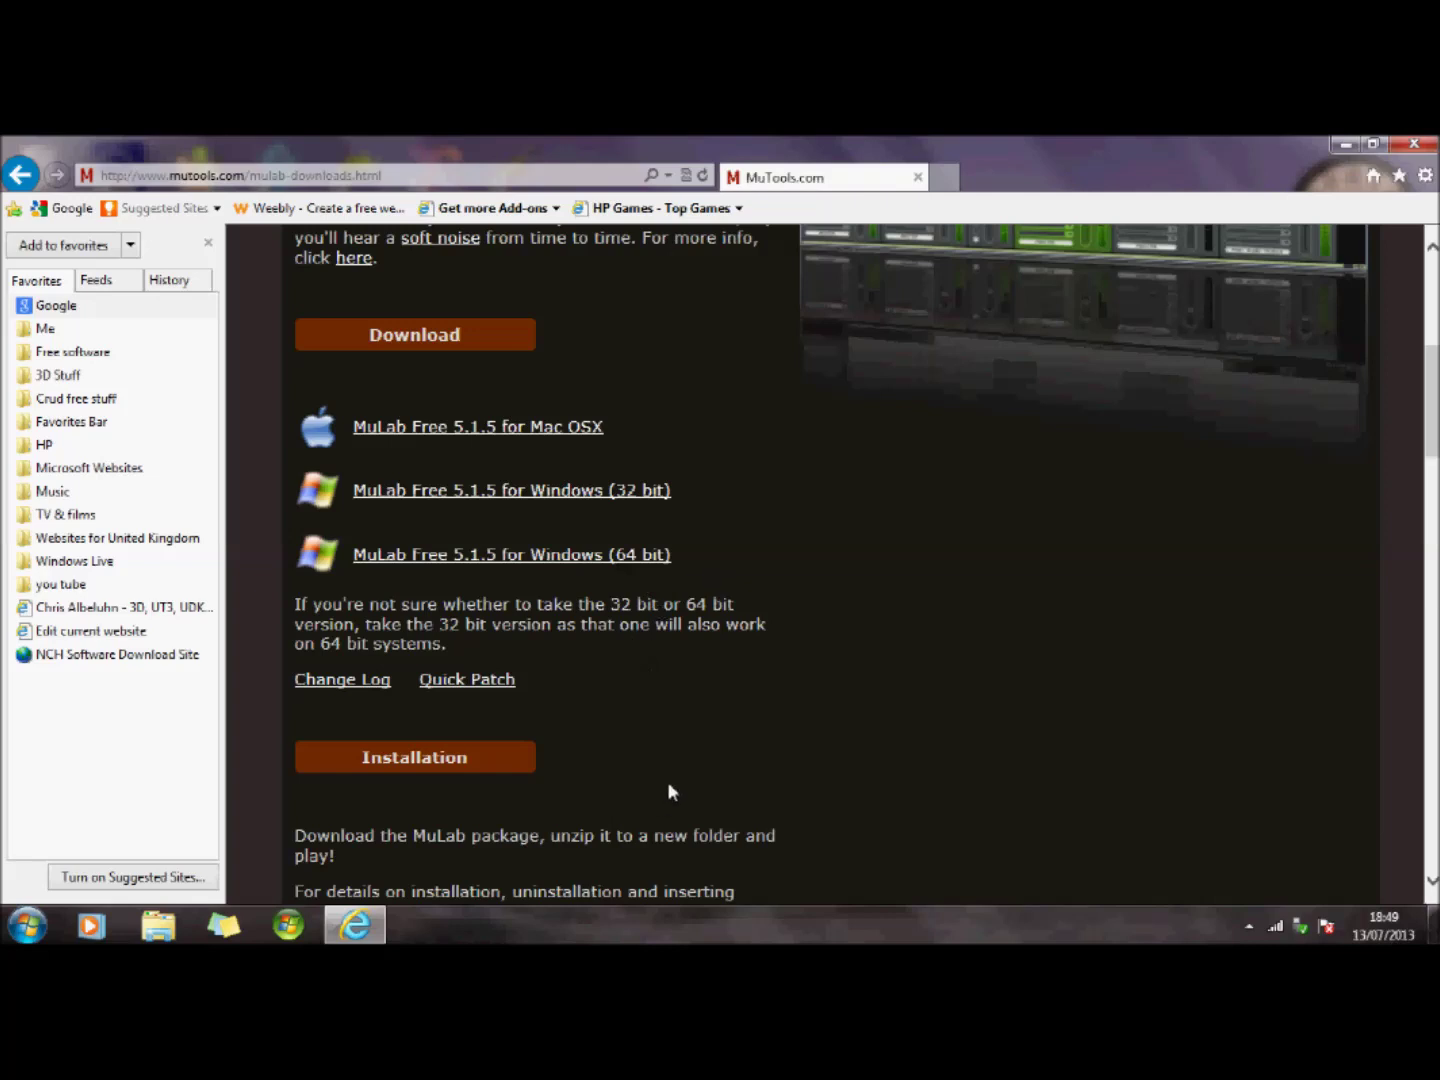
{"action": "scroll", "coordinate": [668, 785], "scroll_direction": "down", "scroll_amount": 1}
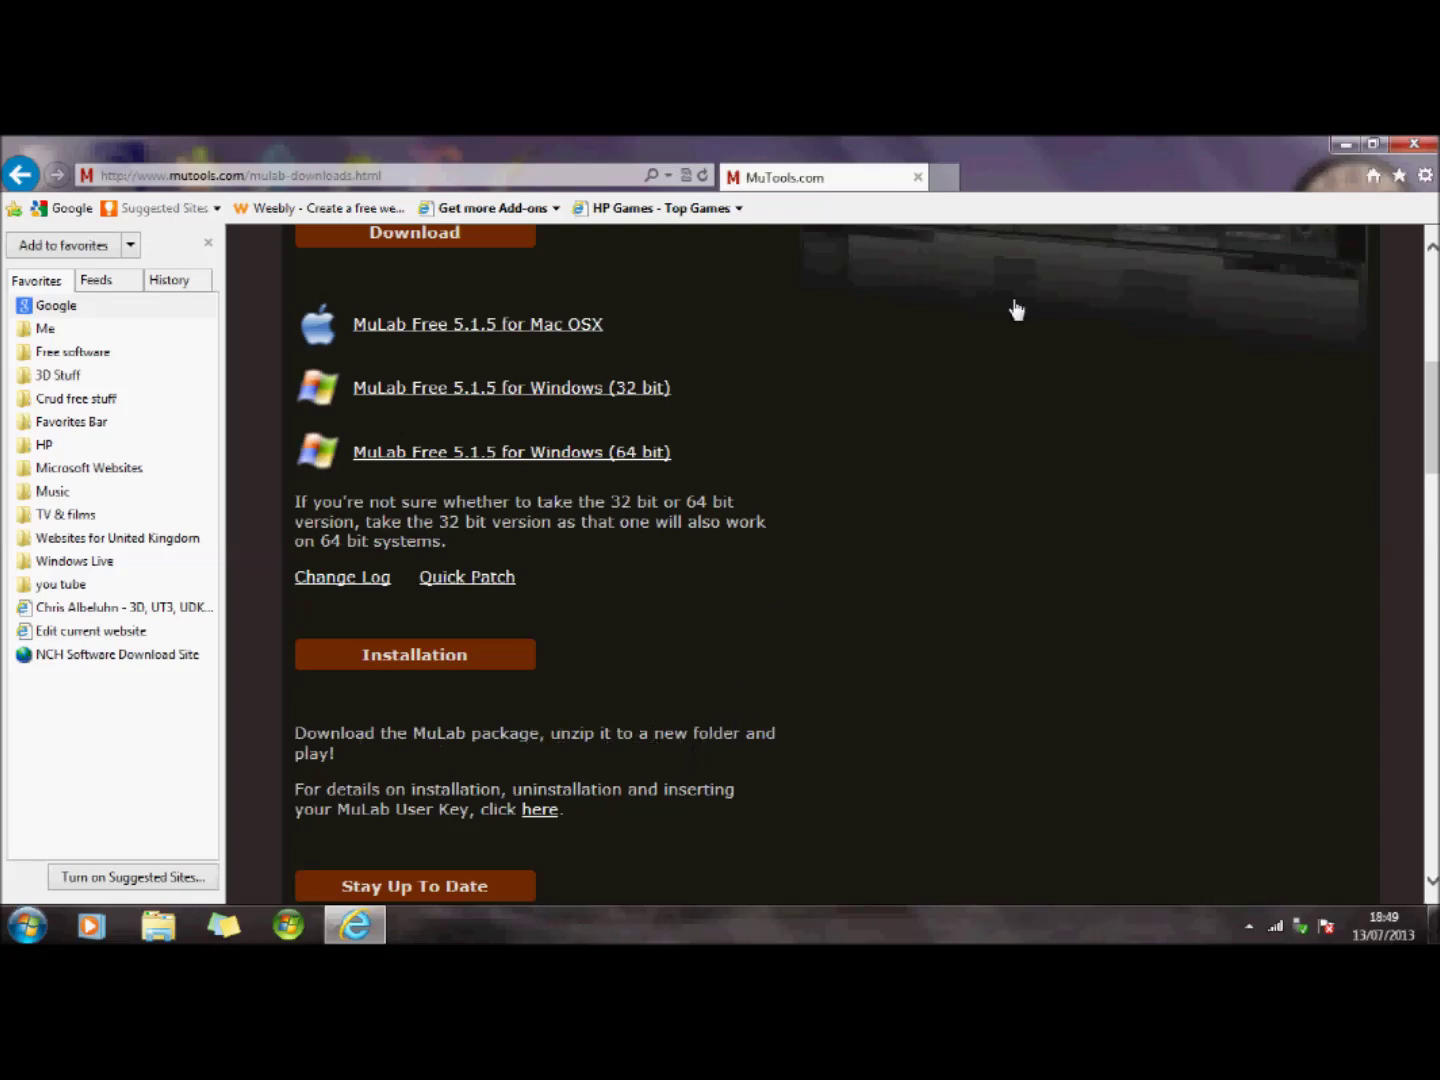
{"action": "left_click", "coordinate": [921, 178]}
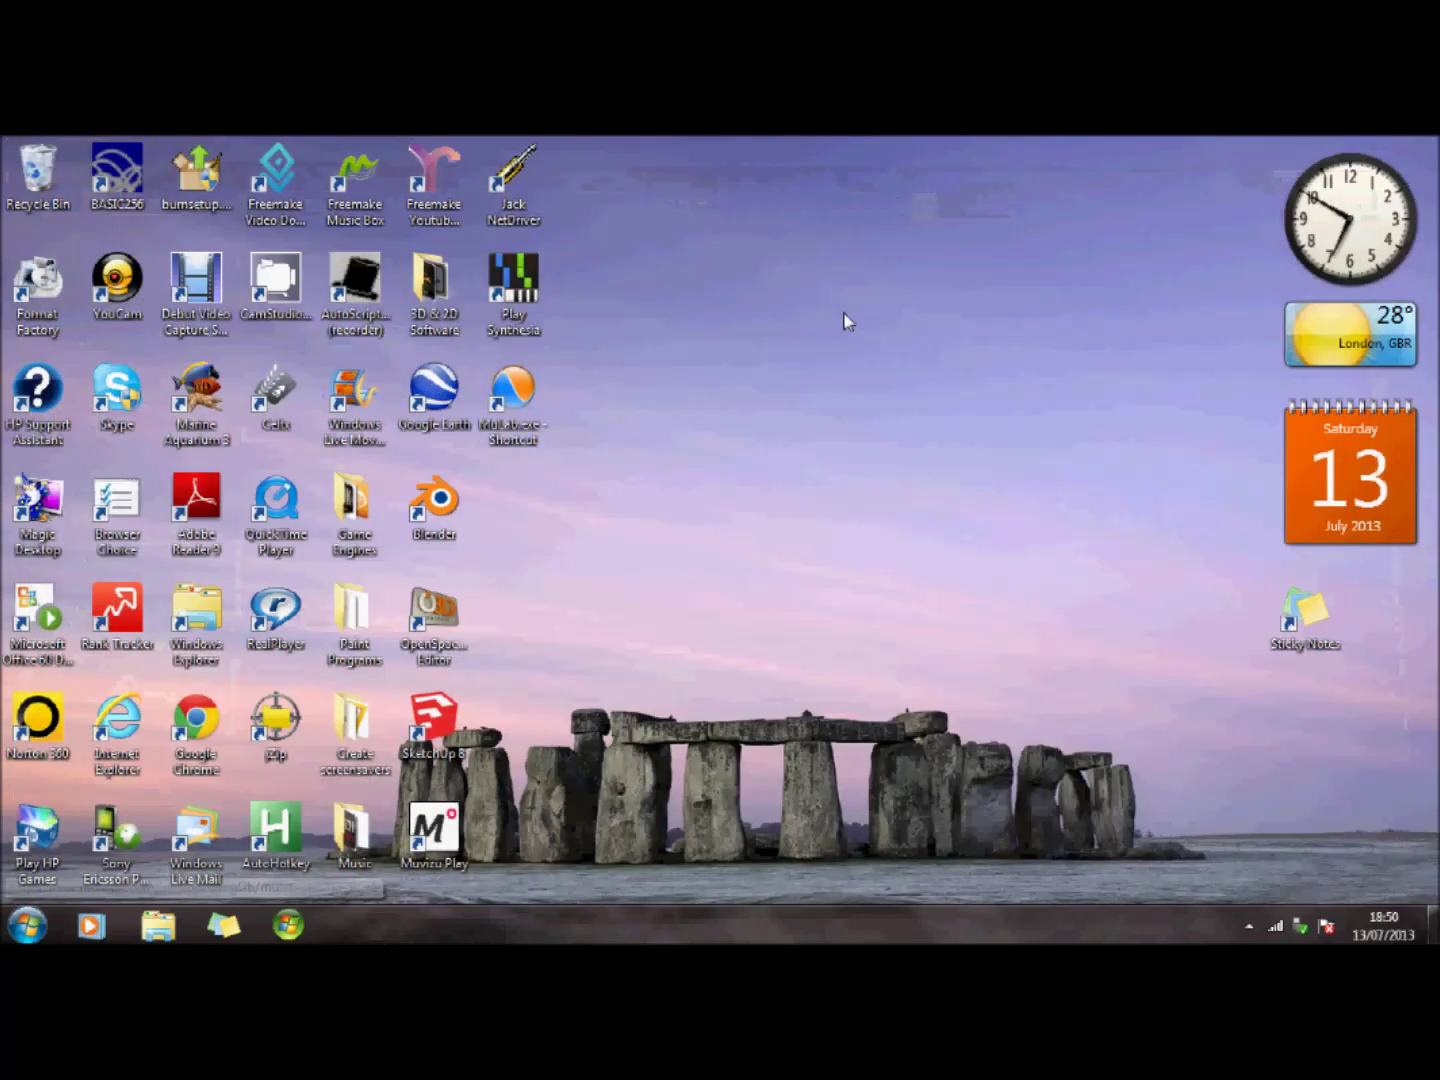
{"action": "double_click", "coordinate": [520, 392]}
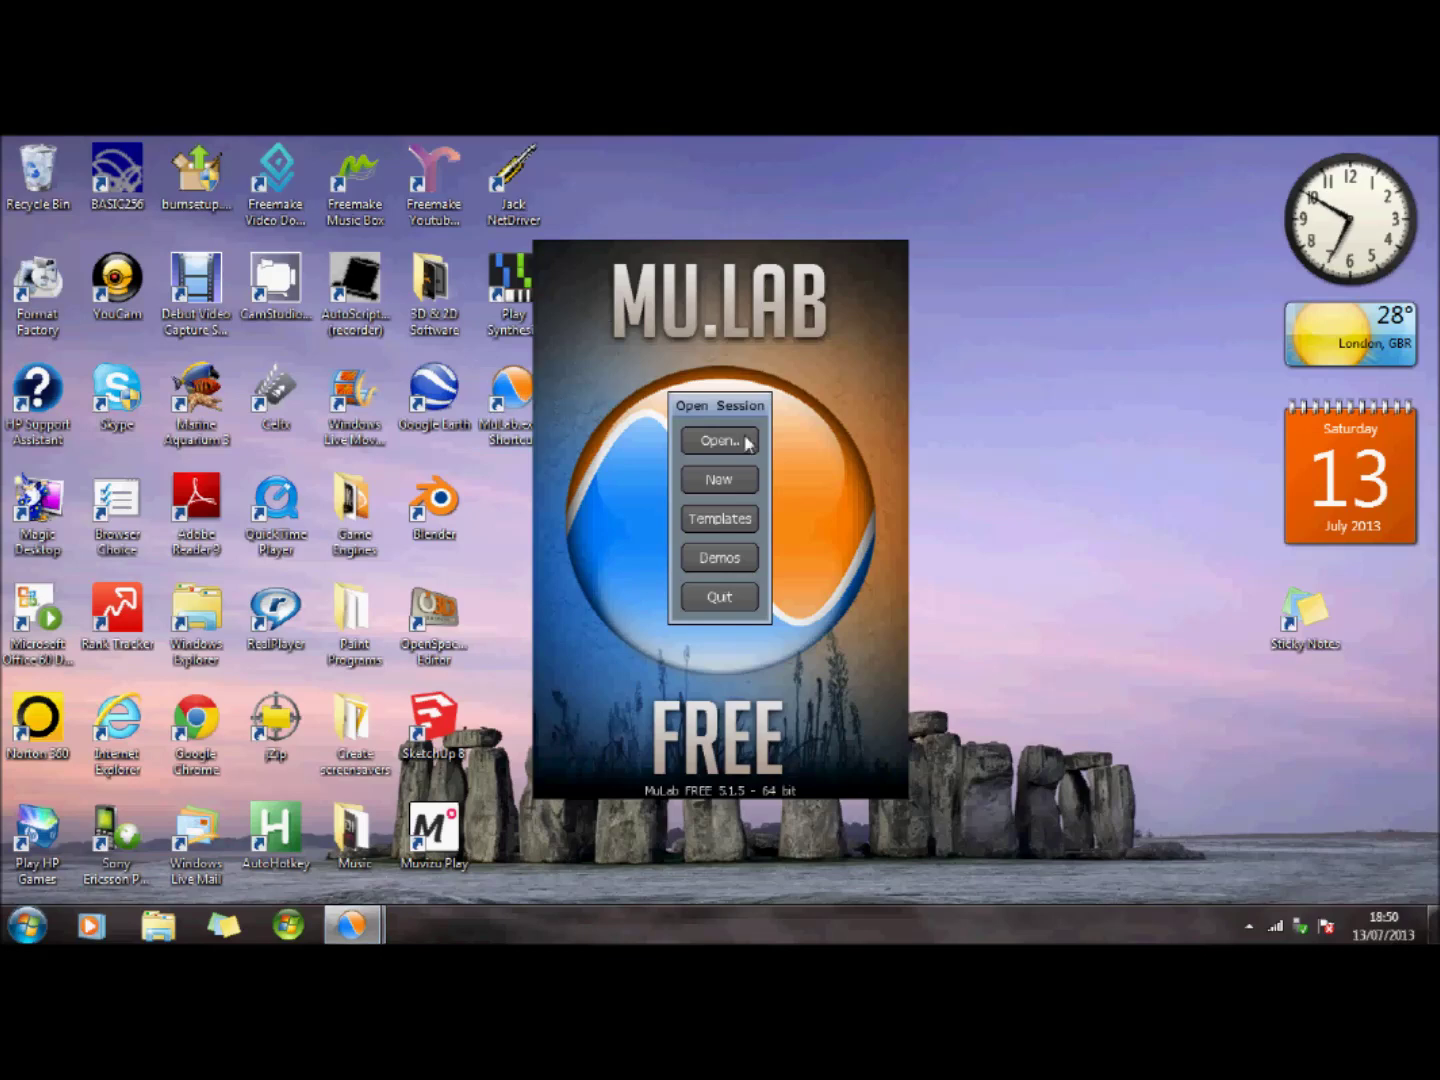
{"action": "left_click", "coordinate": [722, 560]}
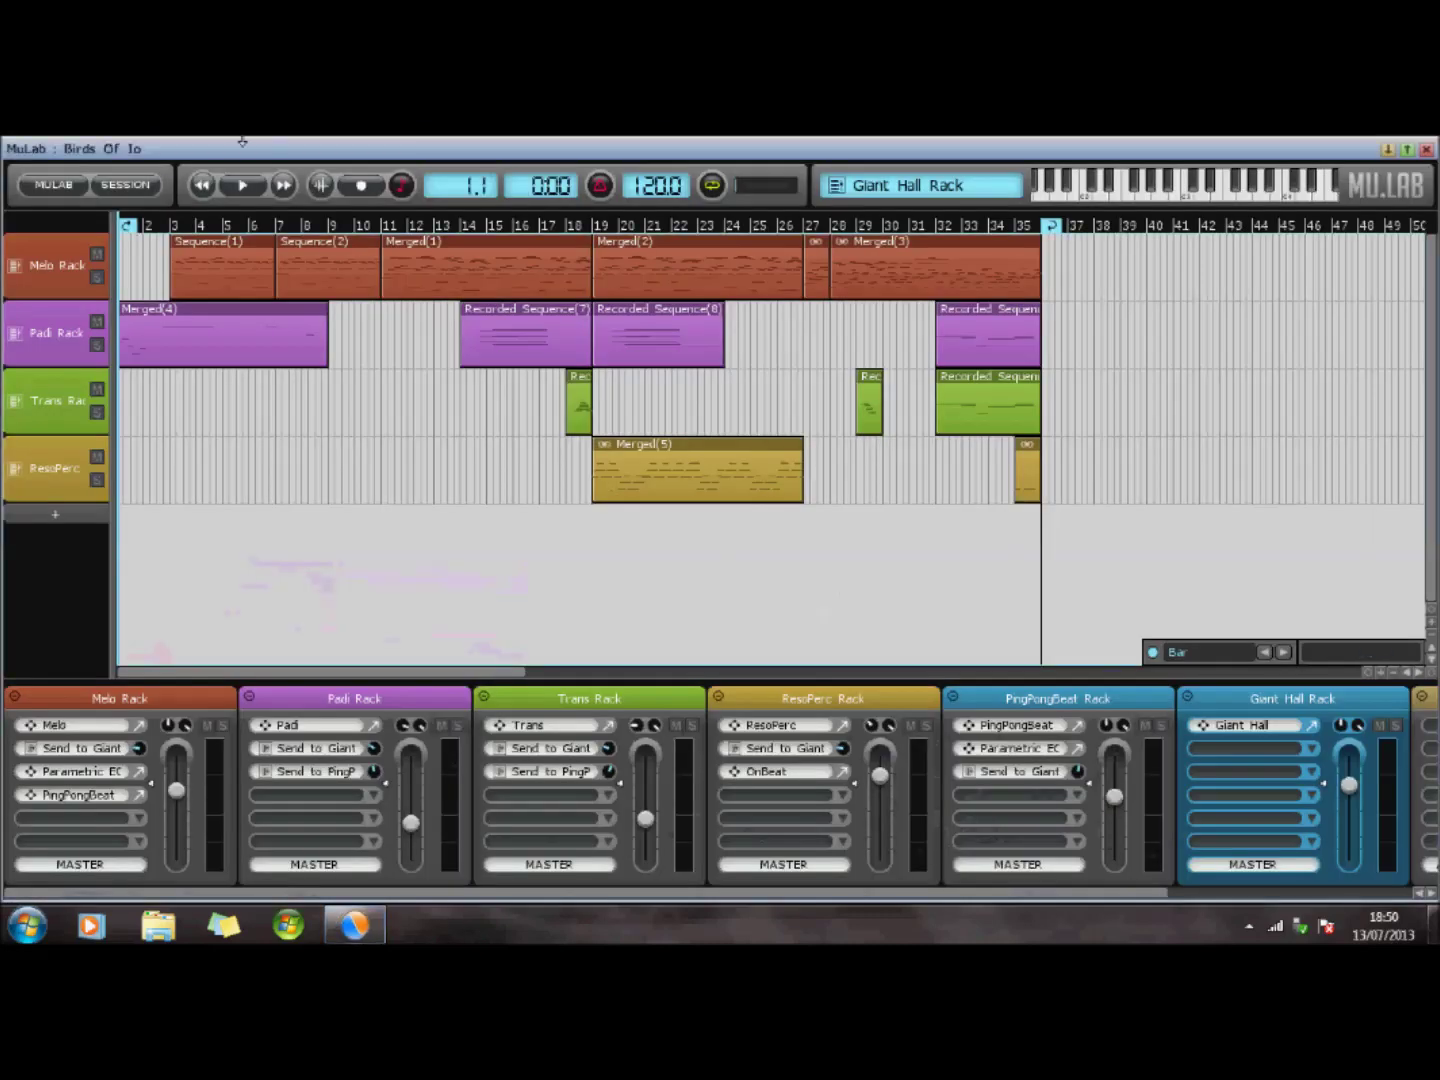
{"action": "left_click", "coordinate": [246, 185]}
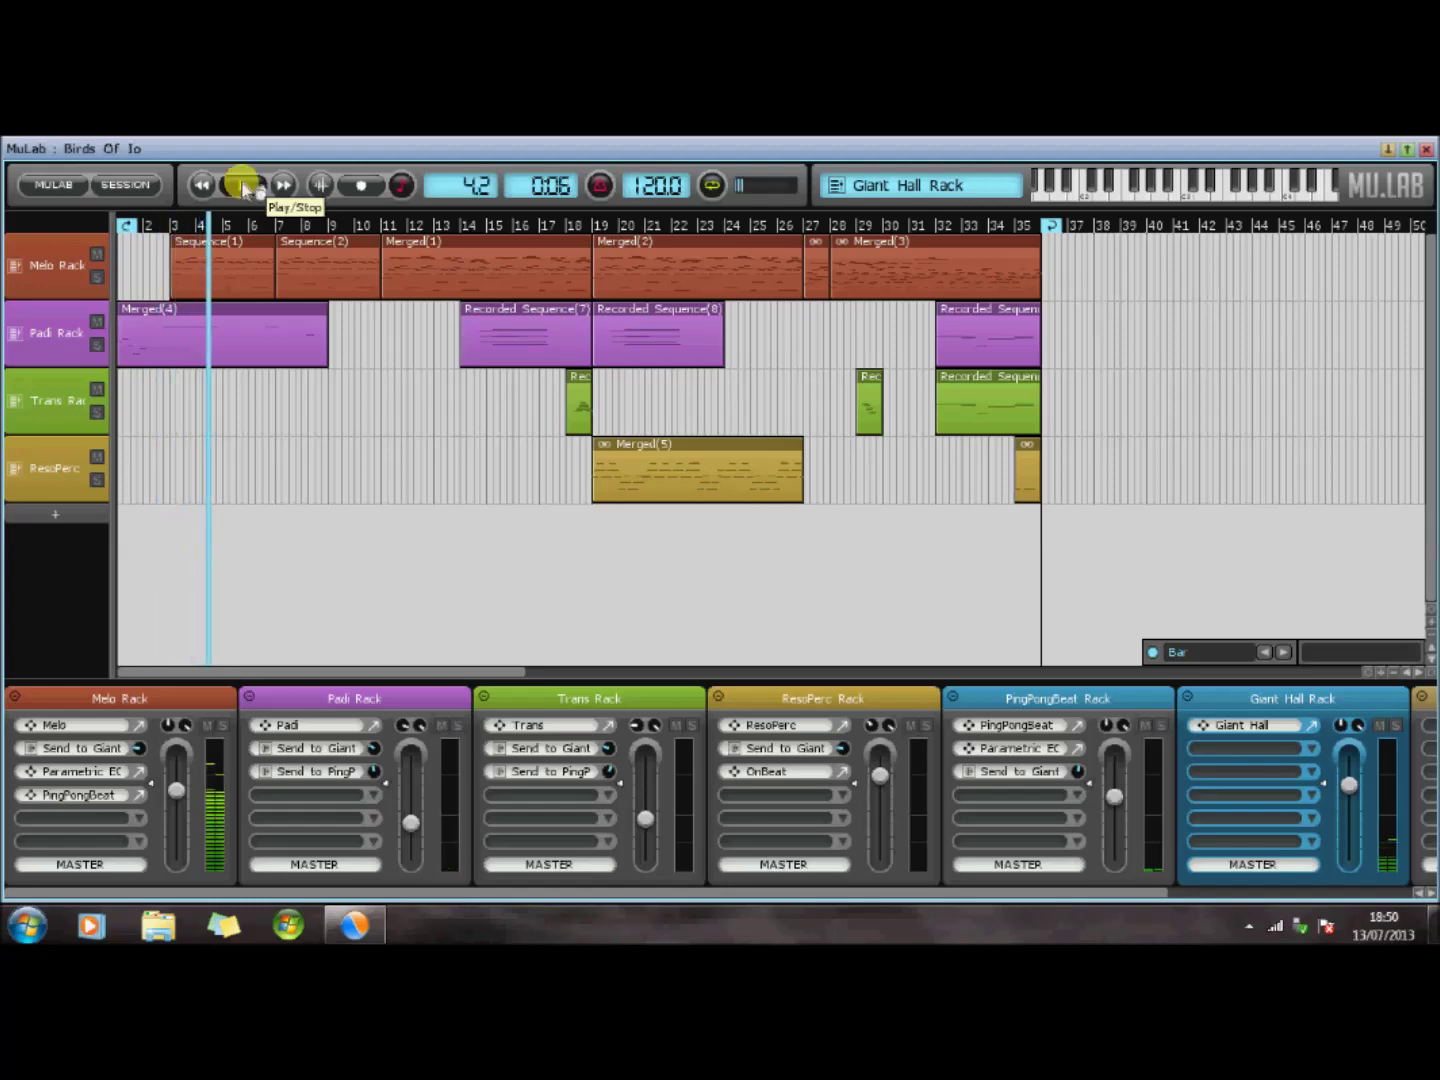
{"action": "left_click", "coordinate": [245, 187]}
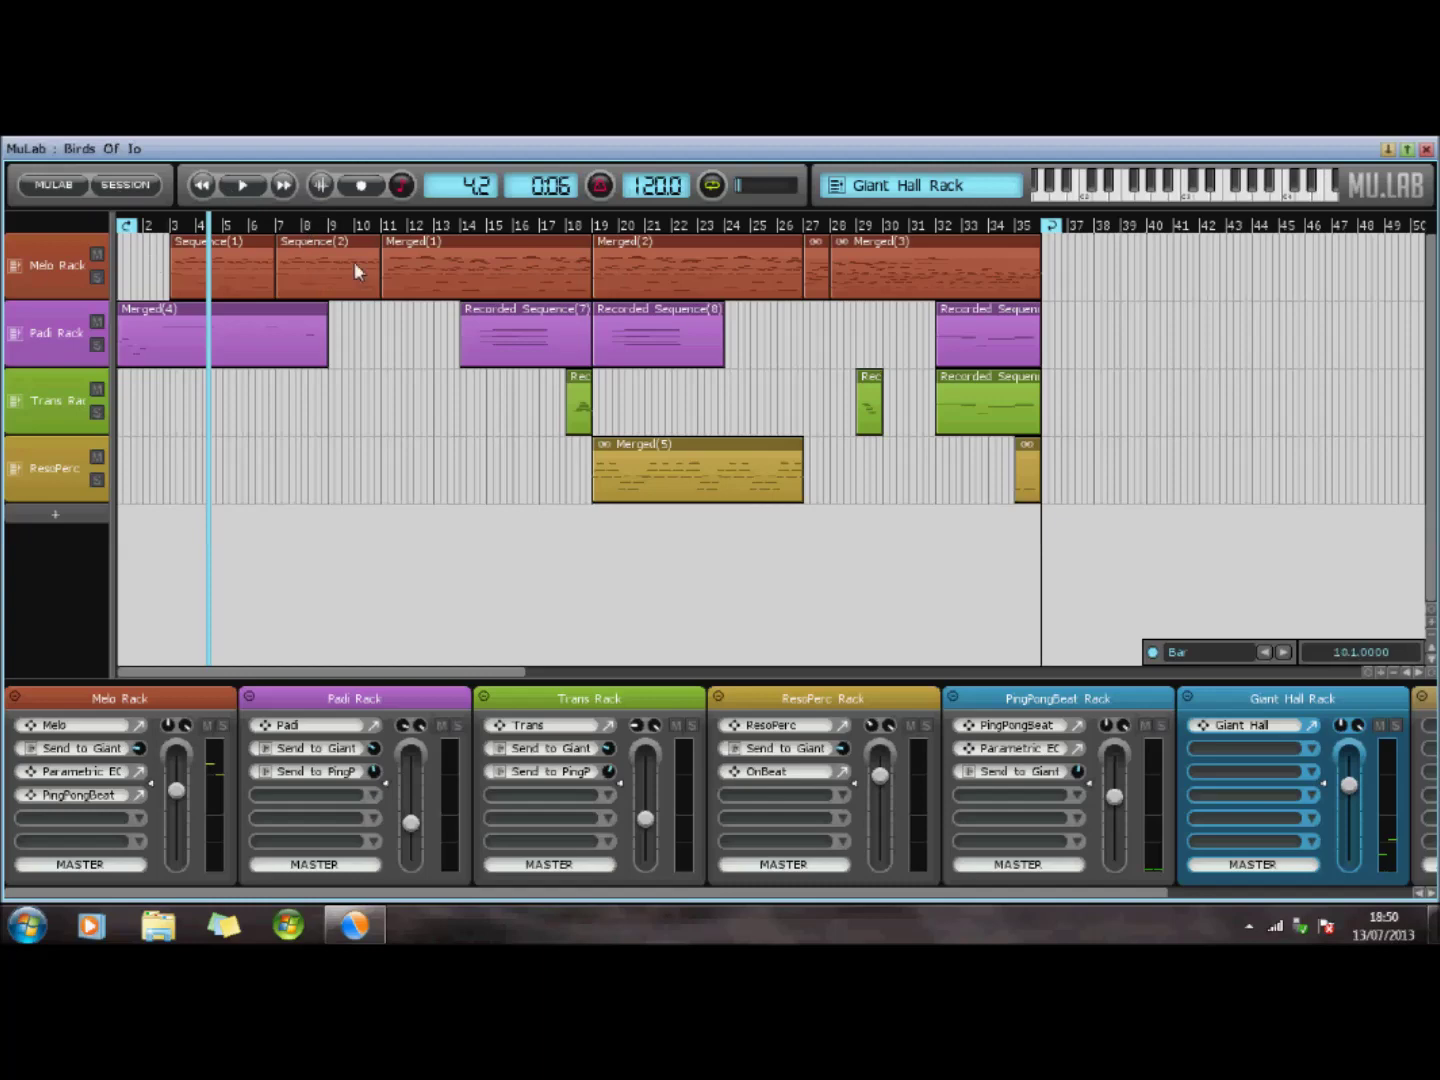
{"action": "left_click", "coordinate": [1426, 148]}
Quit the demo without saving, close the leftover browser, and relaunch MuLab with a new session
{"action": "left_click", "coordinate": [615, 565]}
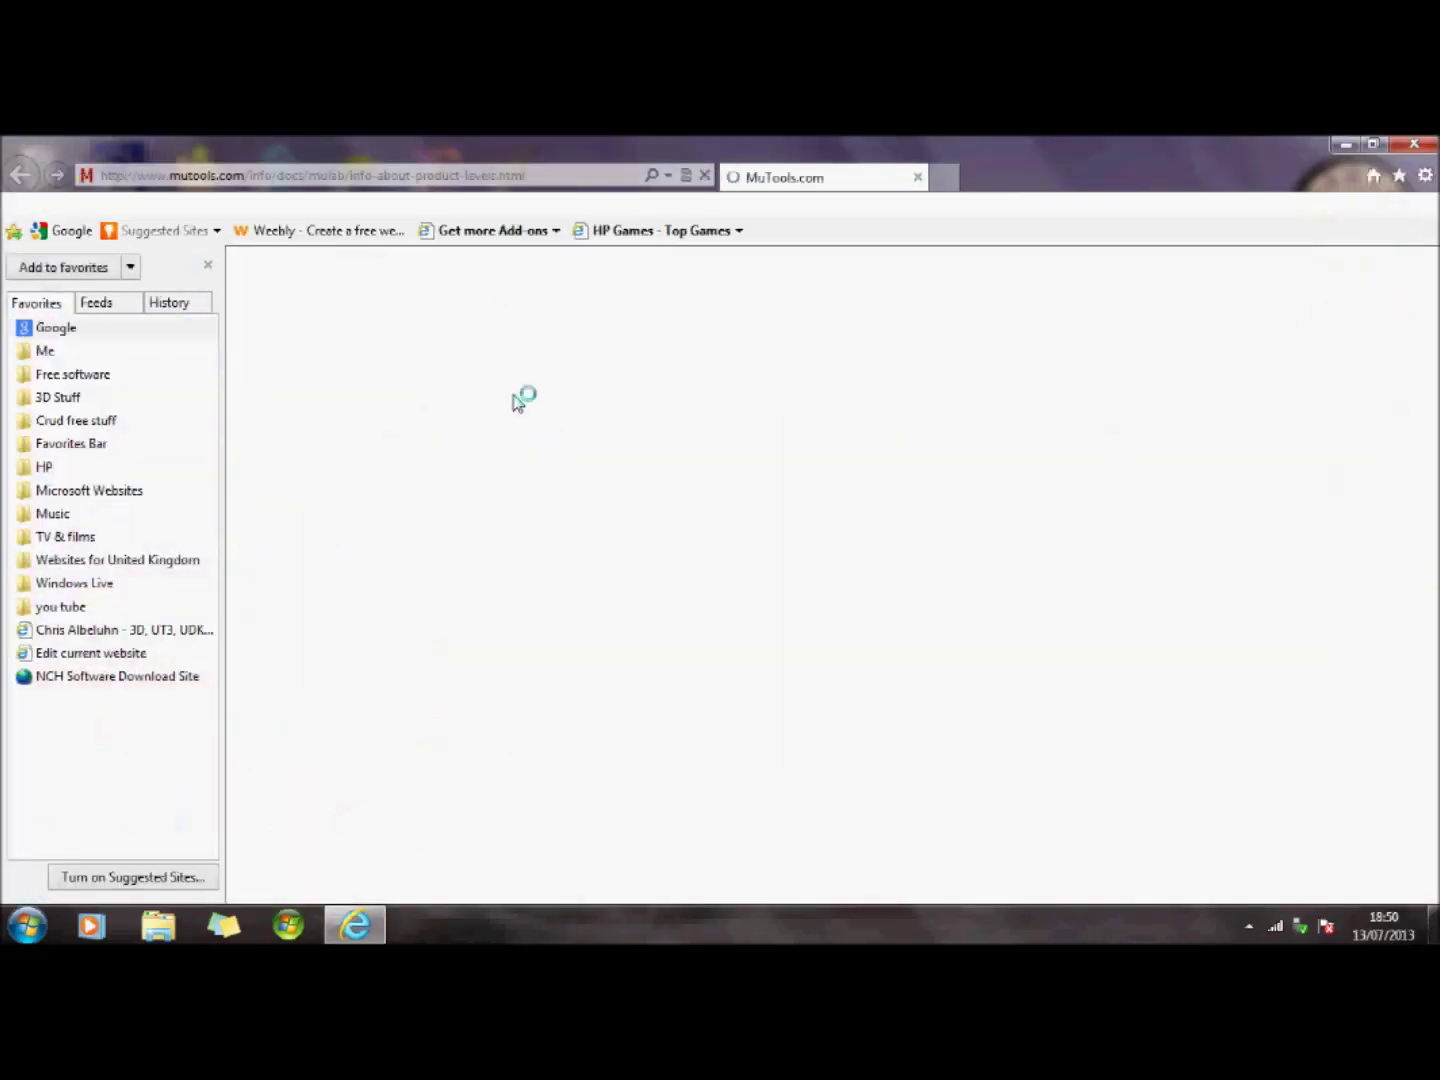
{"action": "left_click", "coordinate": [1430, 146]}
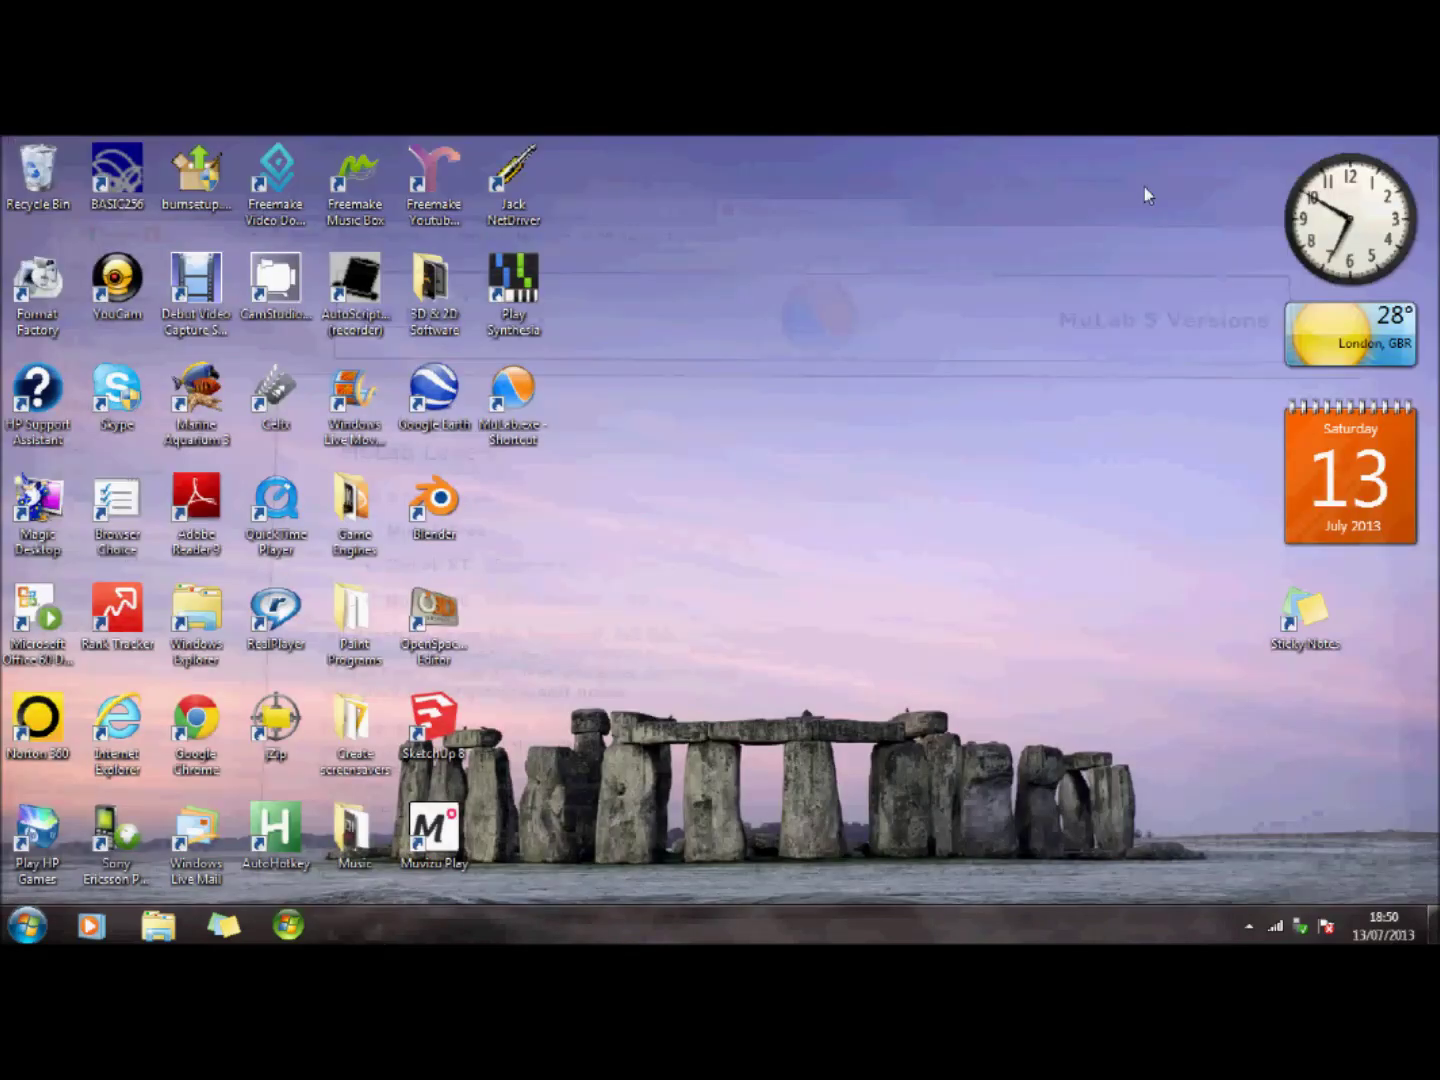
{"action": "double_click", "coordinate": [518, 400]}
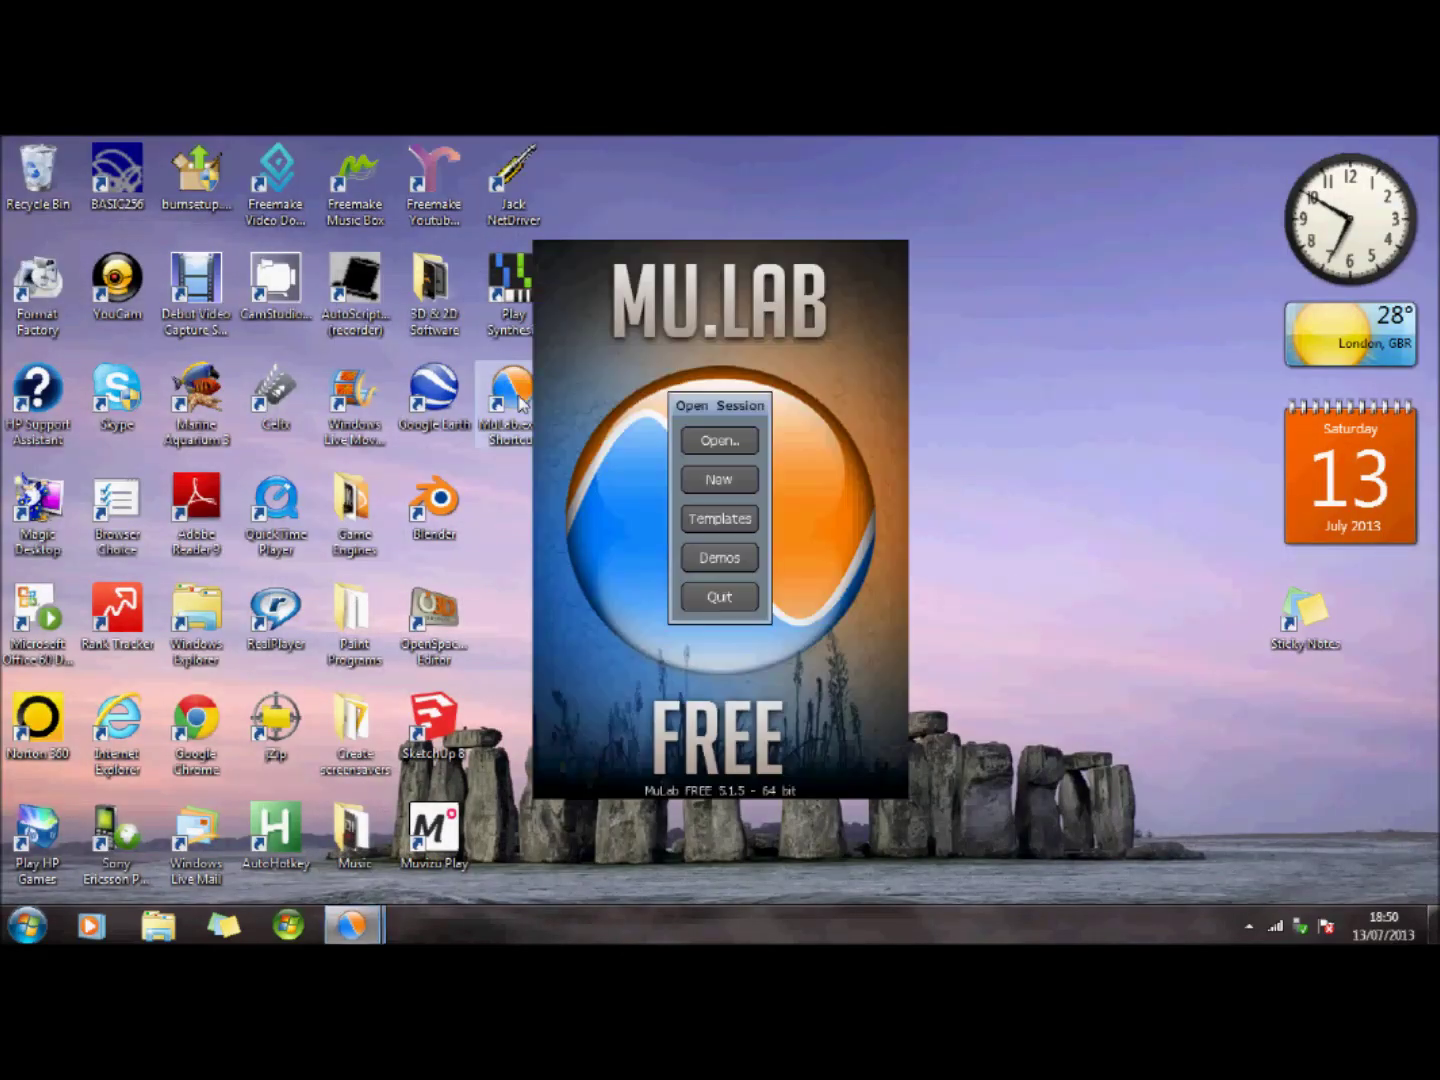
{"action": "left_click", "coordinate": [695, 479]}
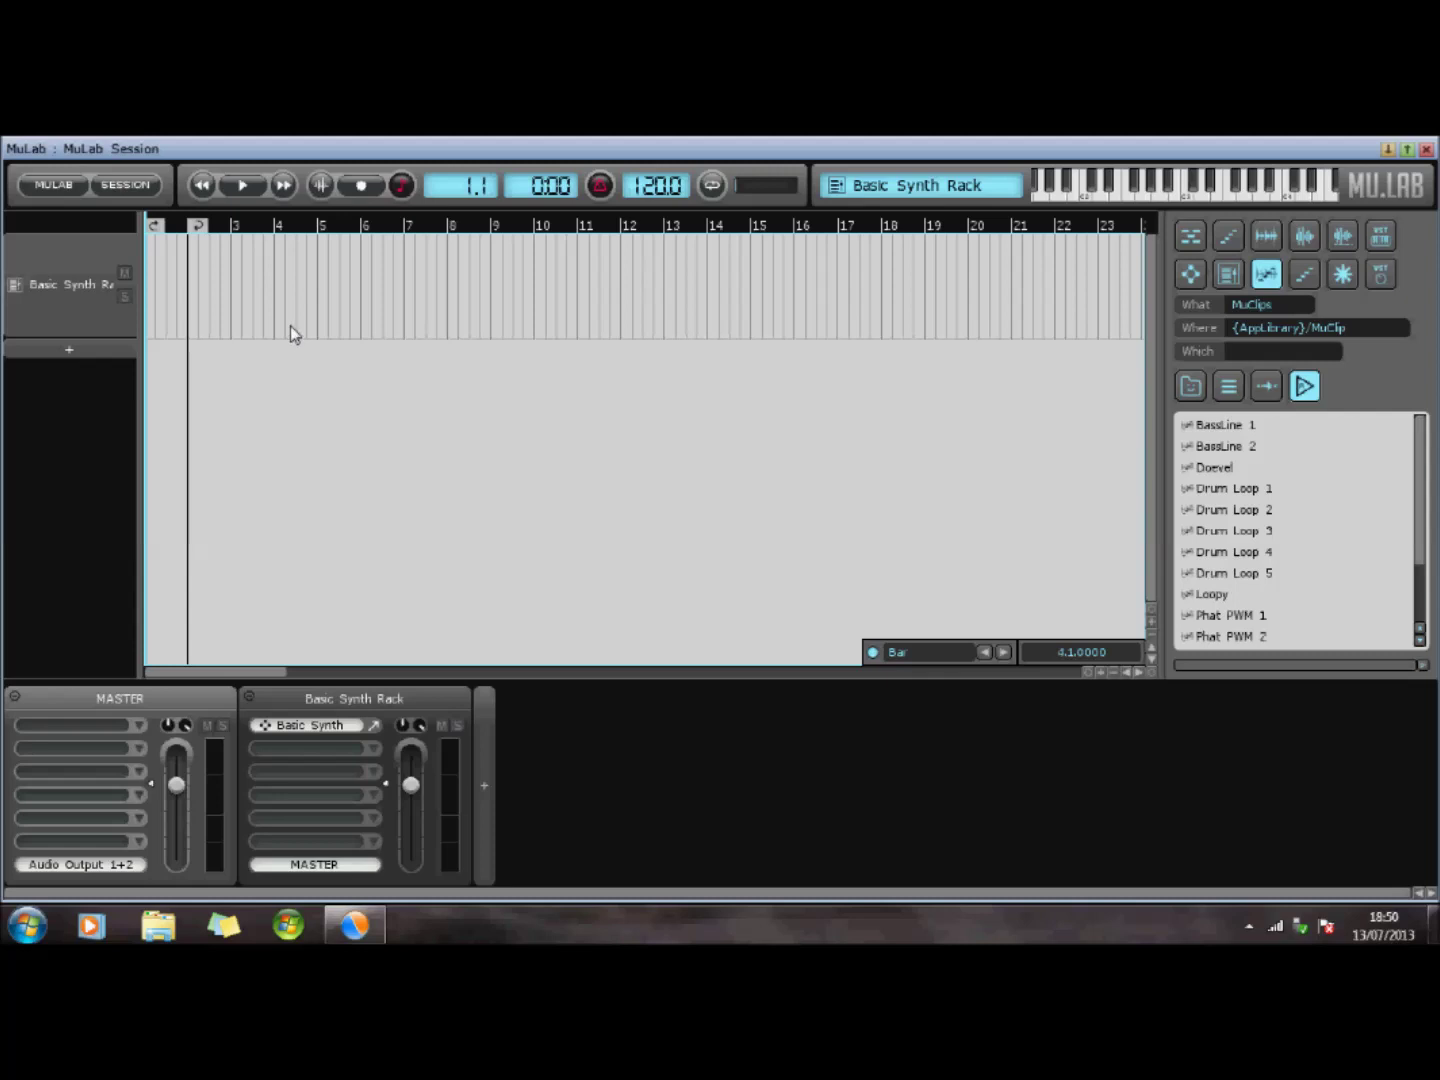
{"action": "left_click", "coordinate": [70, 190]}
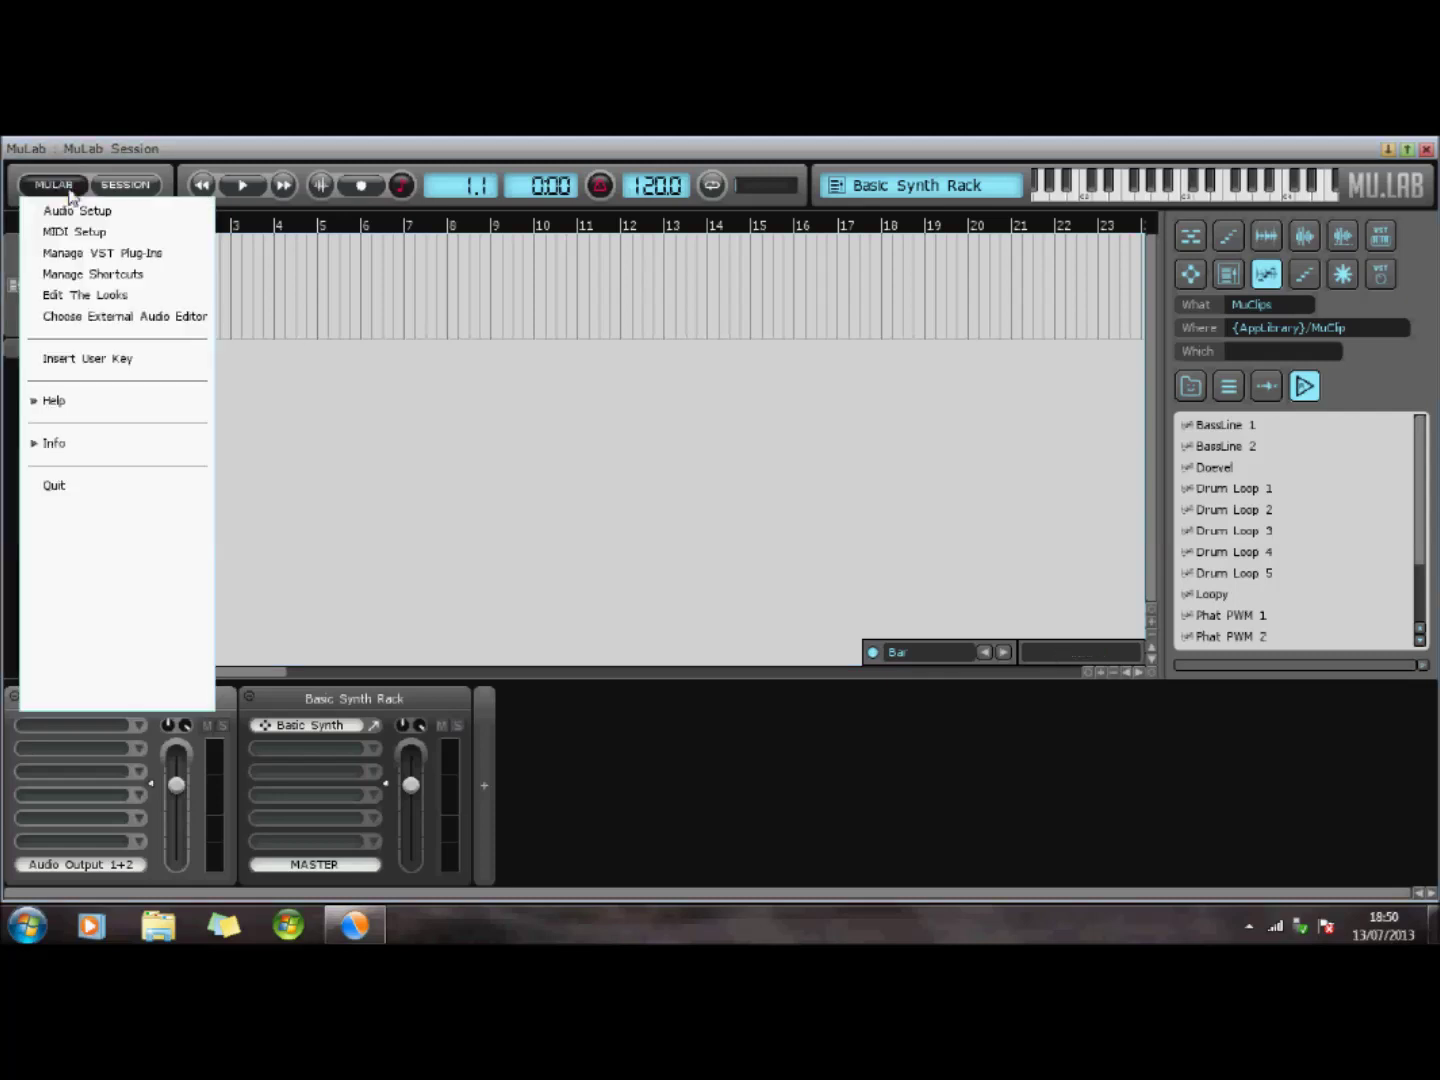
{"action": "left_click", "coordinate": [74, 231]}
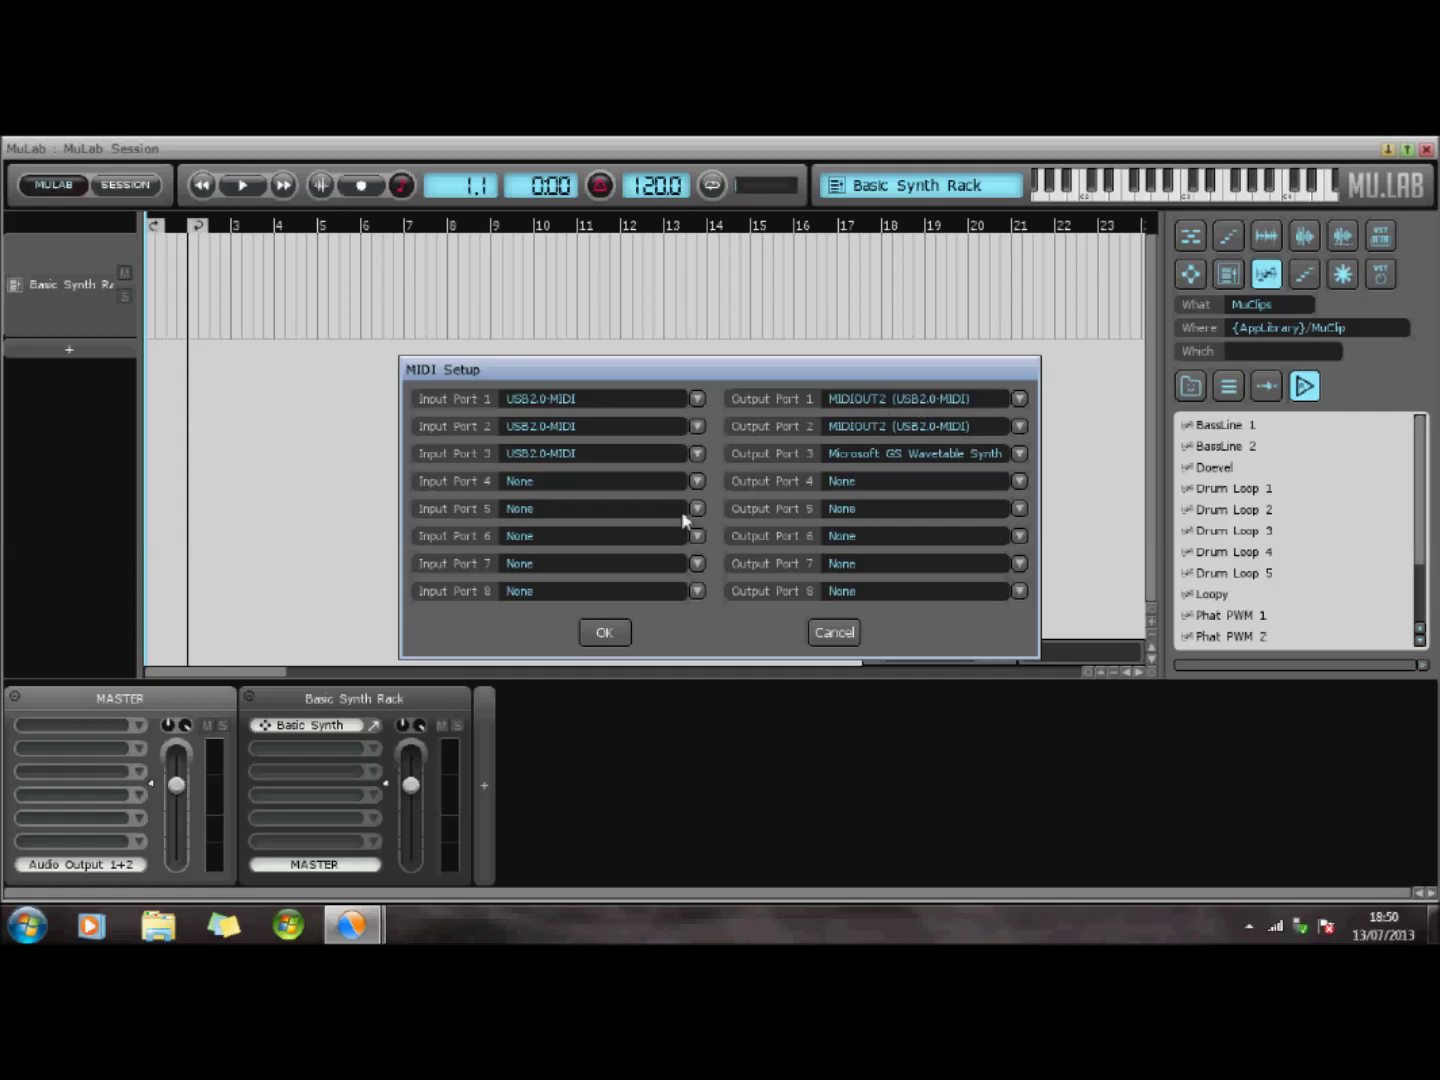
{"action": "left_click", "coordinate": [600, 632]}
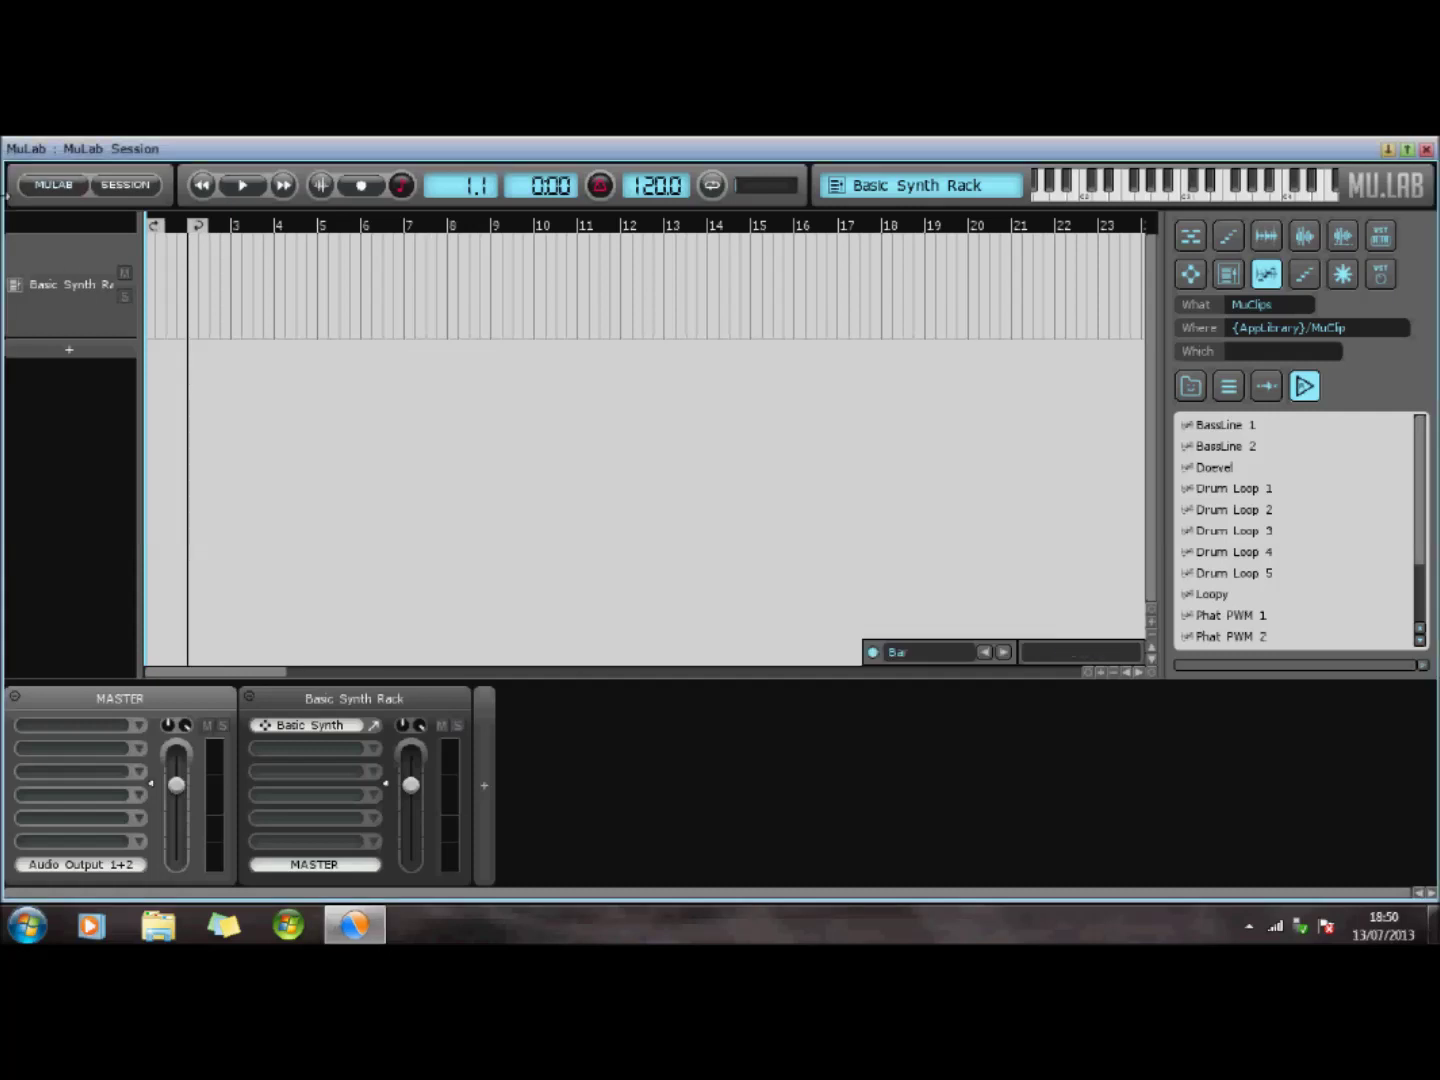
Stop the audio engine and switch the driver to MME Audio (Microsoft Sound Mapper, 48000 Hz)
{"action": "left_click", "coordinate": [60, 188]}
{"action": "left_click", "coordinate": [74, 205]}
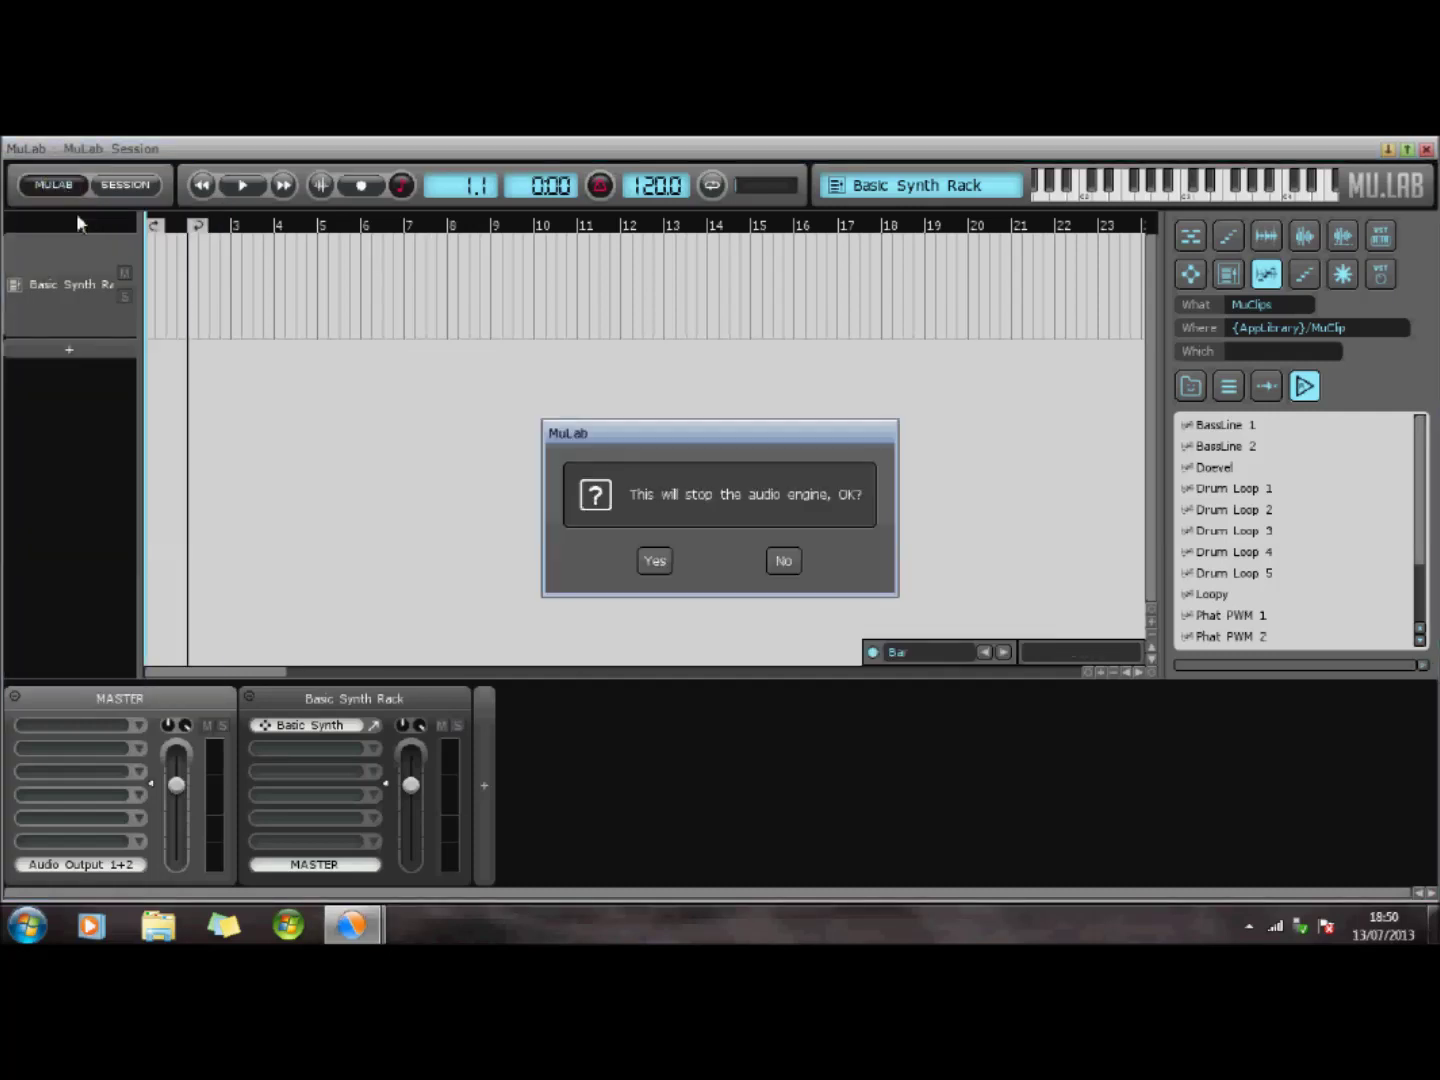
{"action": "left_click", "coordinate": [655, 561]}
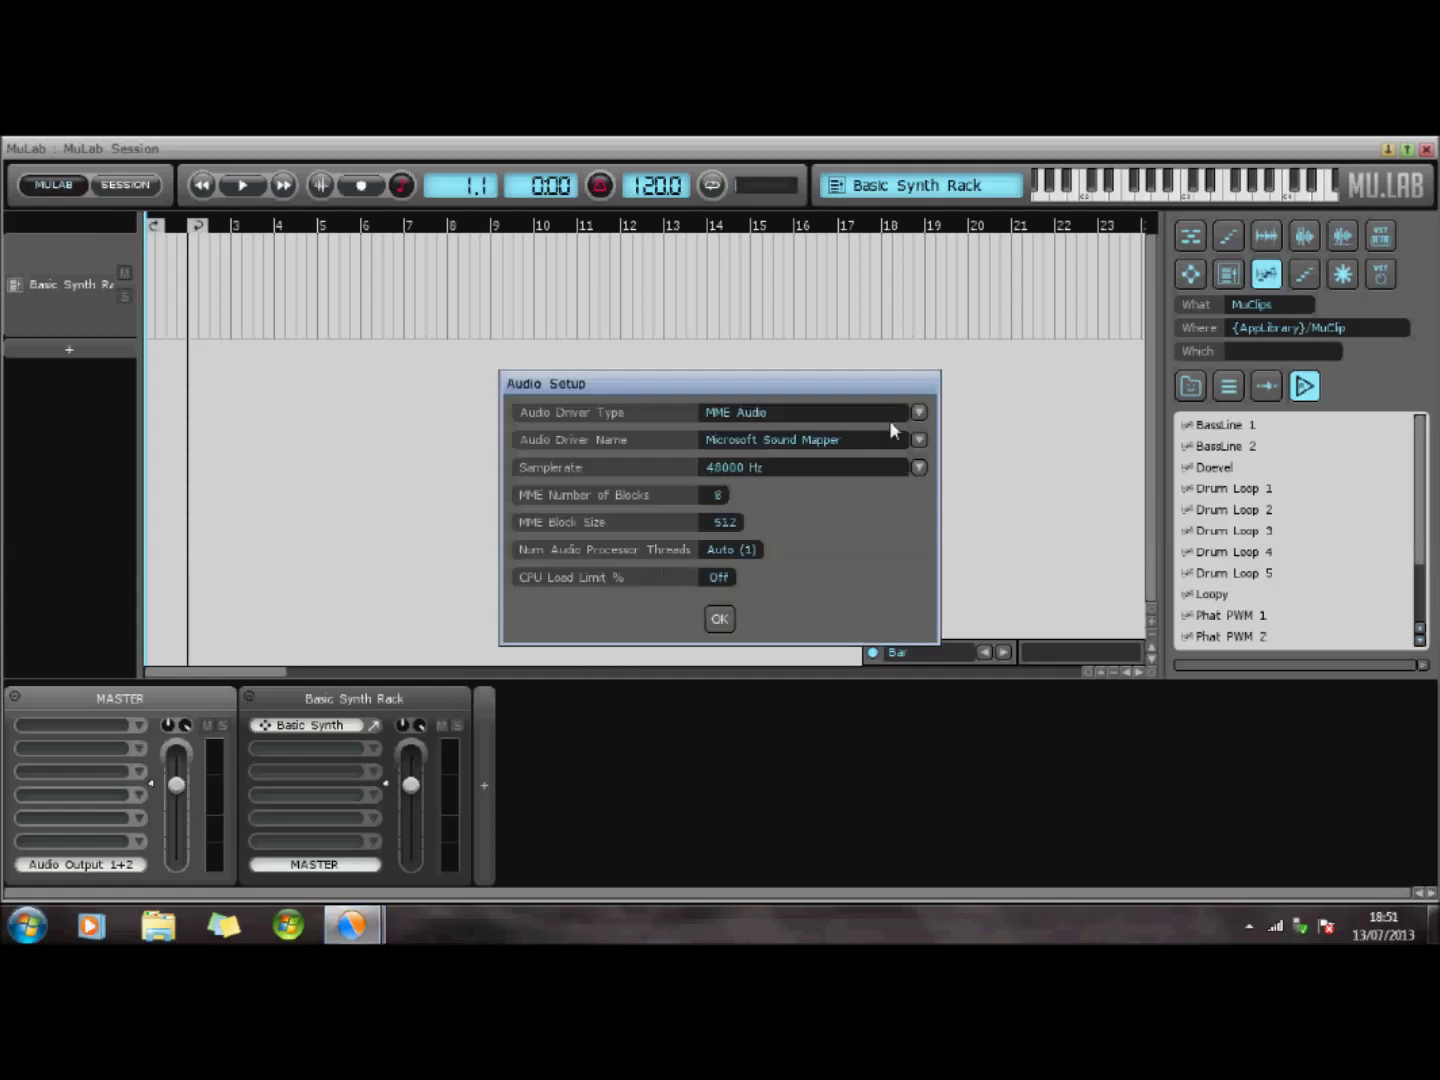
{"action": "left_click", "coordinate": [919, 412]}
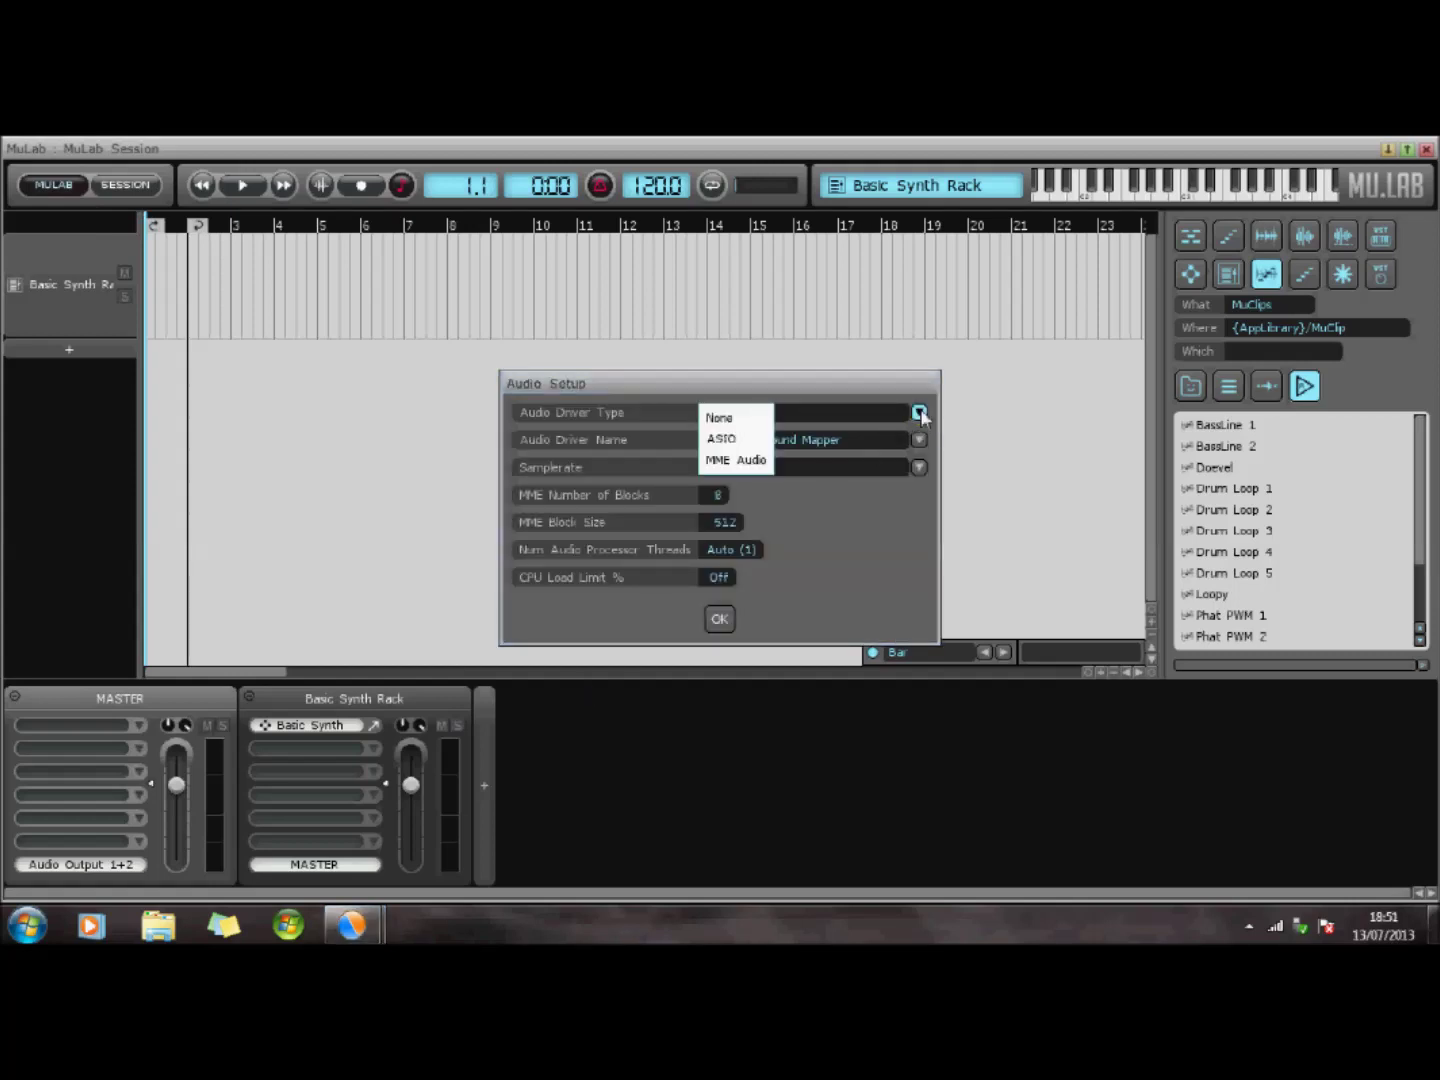
{"action": "left_click", "coordinate": [753, 467]}
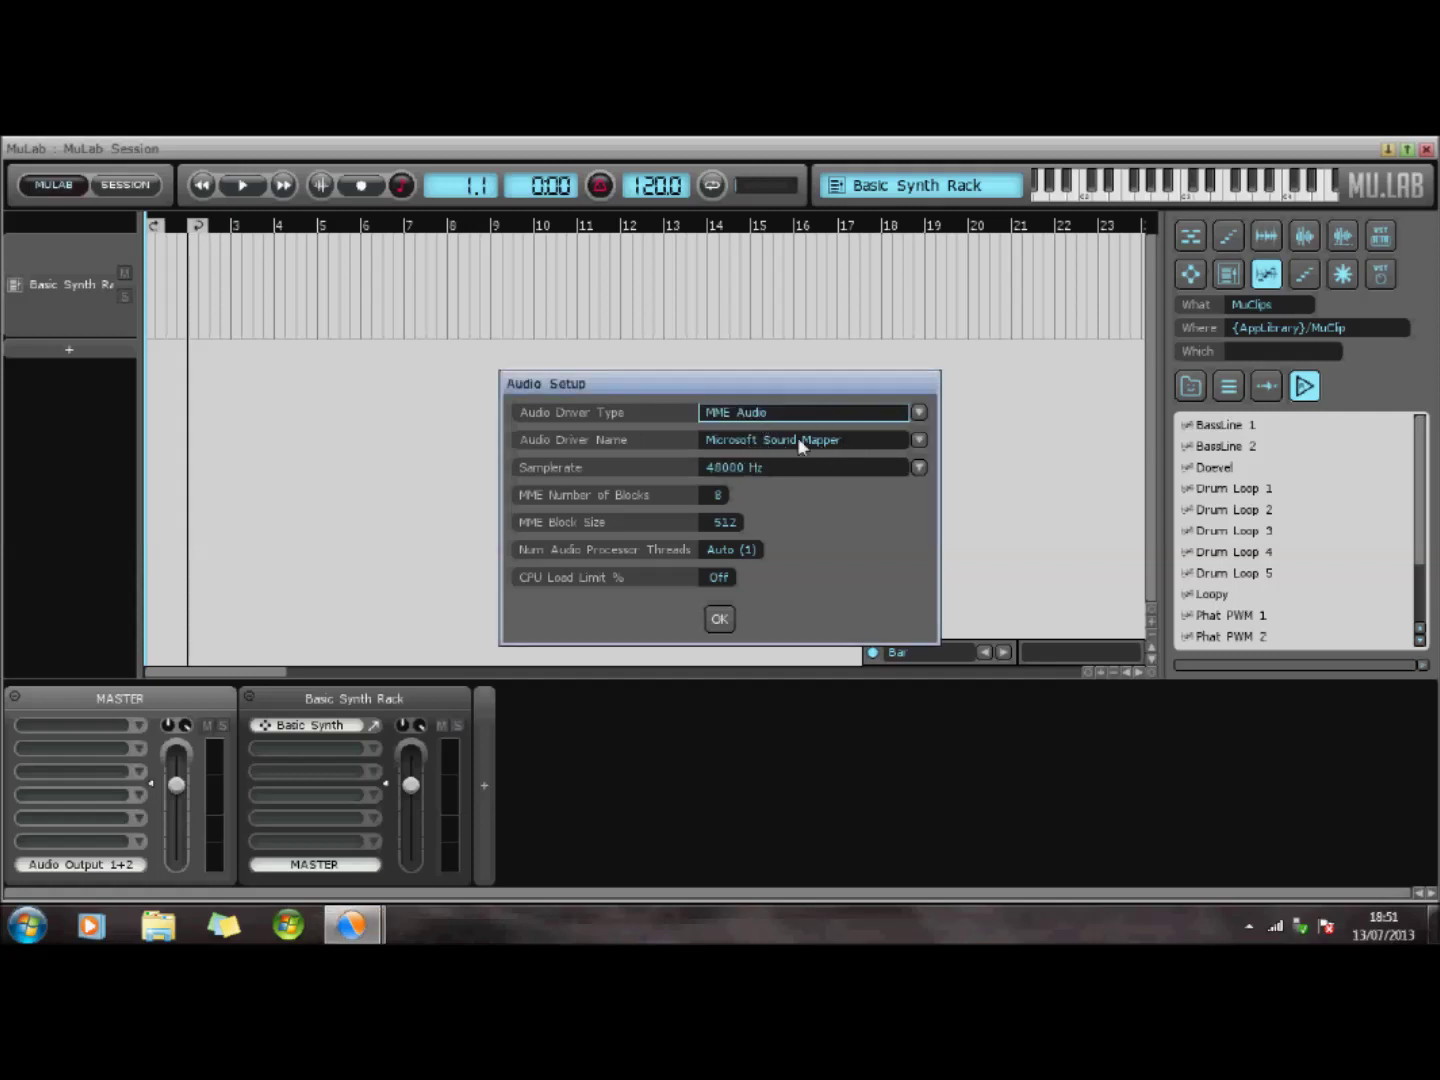
{"action": "left_click", "coordinate": [719, 619]}
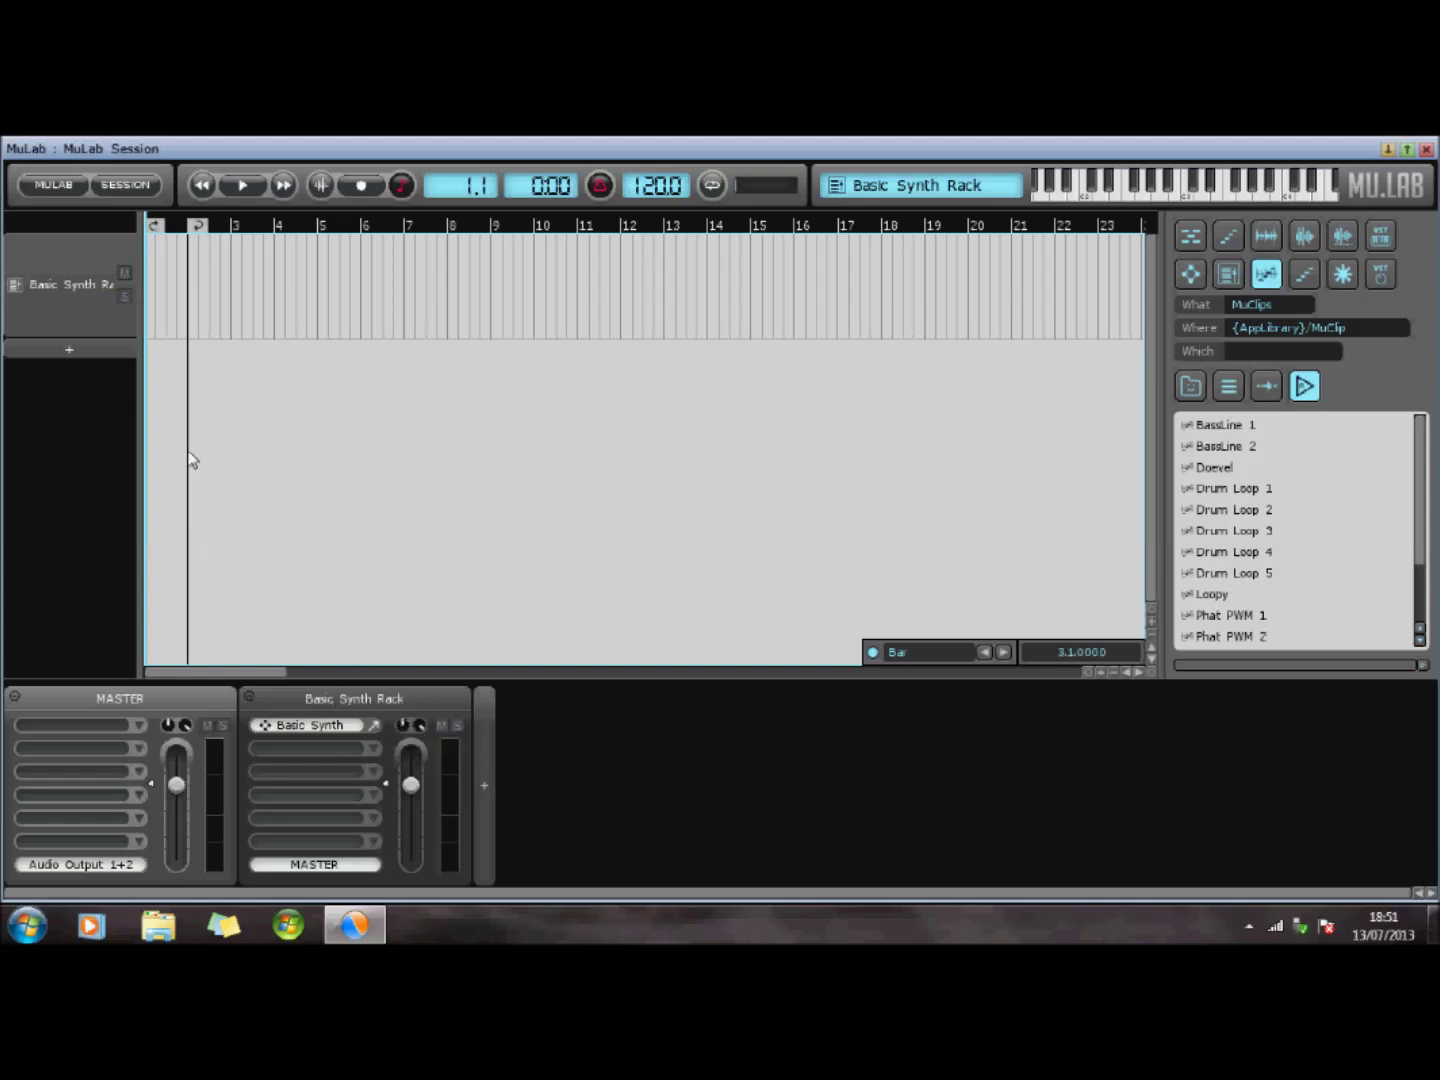
Route the track to MIDIOUT2 (USB2.0-MIDI) and add a Sequence part spanning bars 1 to 4
{"action": "right_click", "coordinate": [68, 284]}
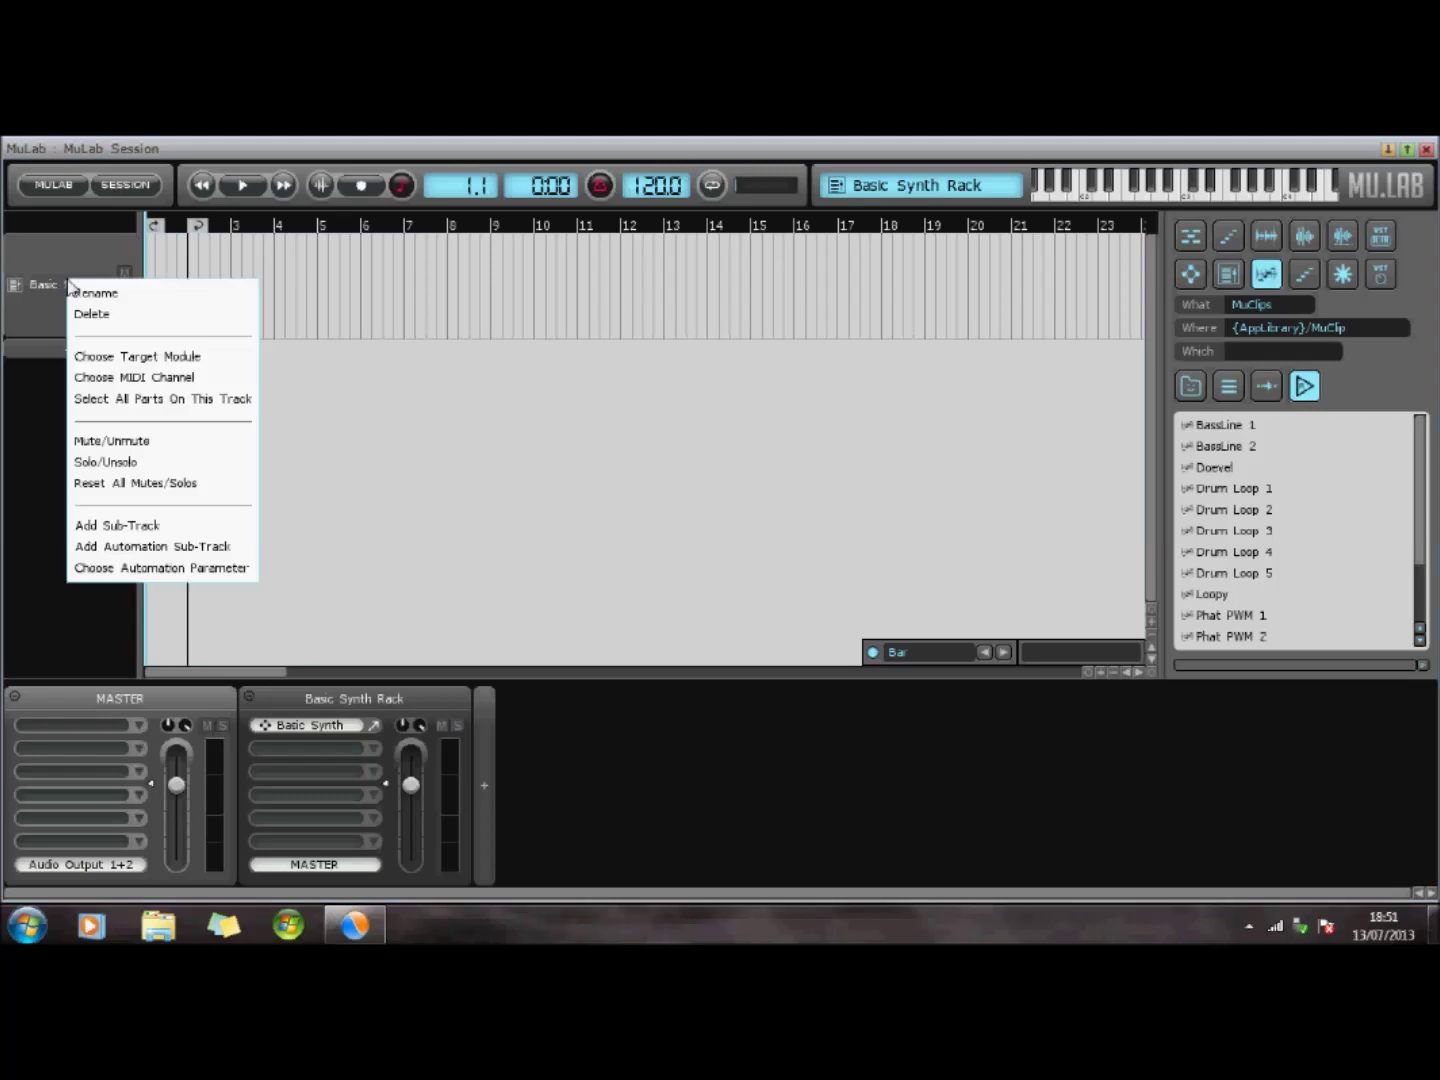
{"action": "left_click", "coordinate": [110, 358]}
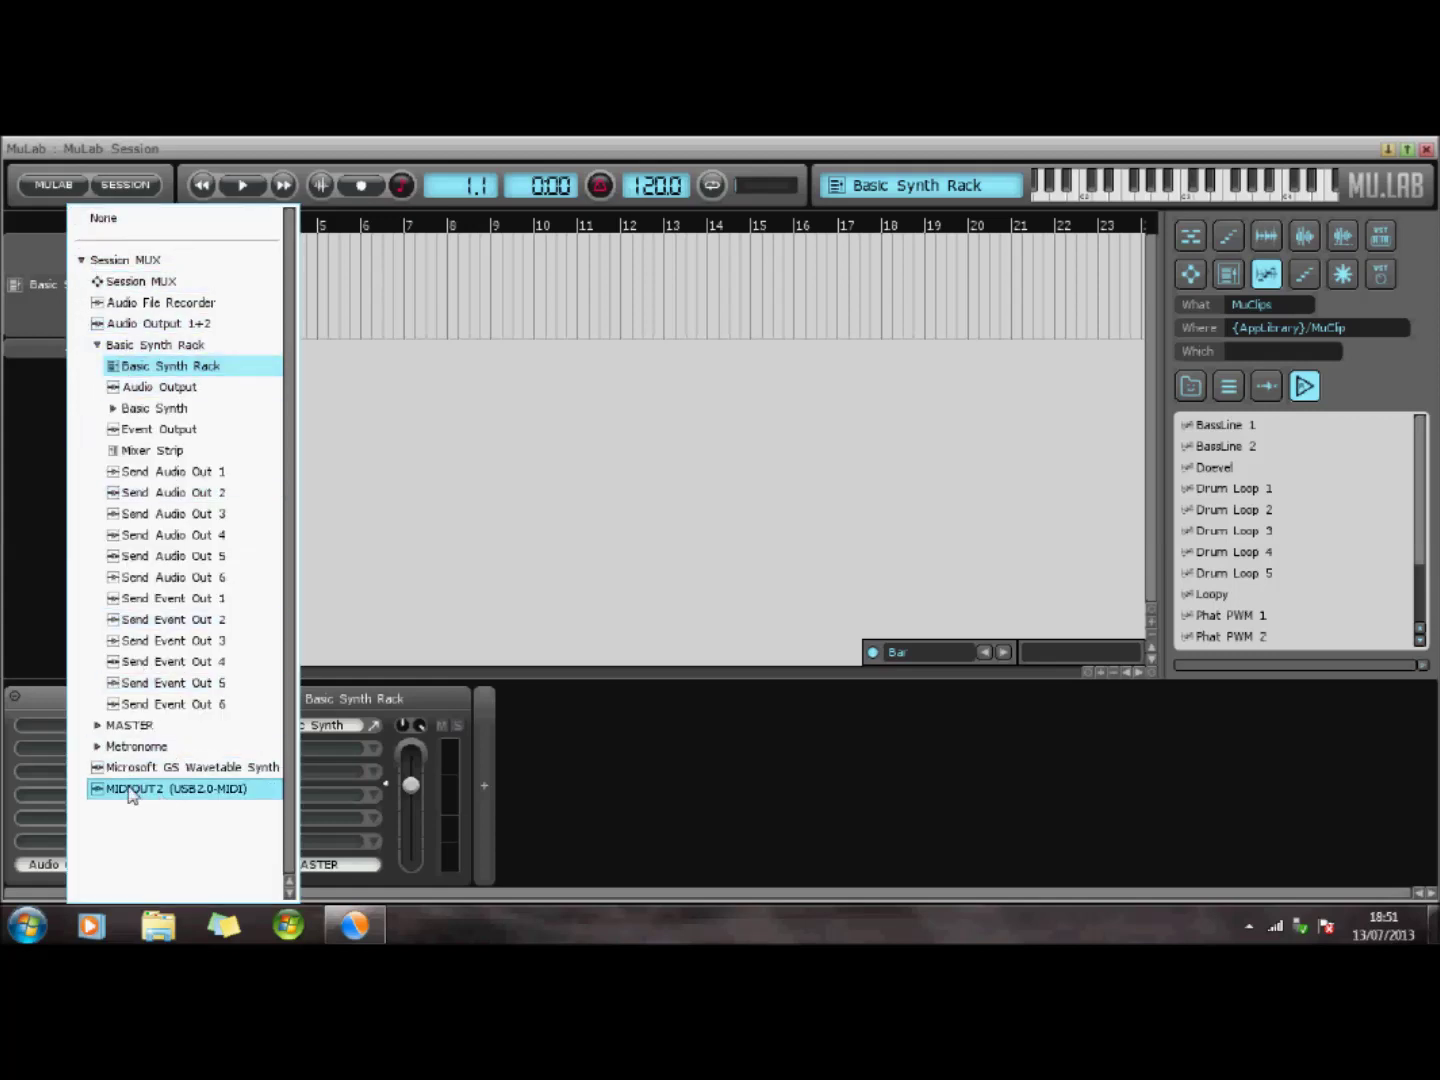
{"action": "left_click", "coordinate": [180, 795]}
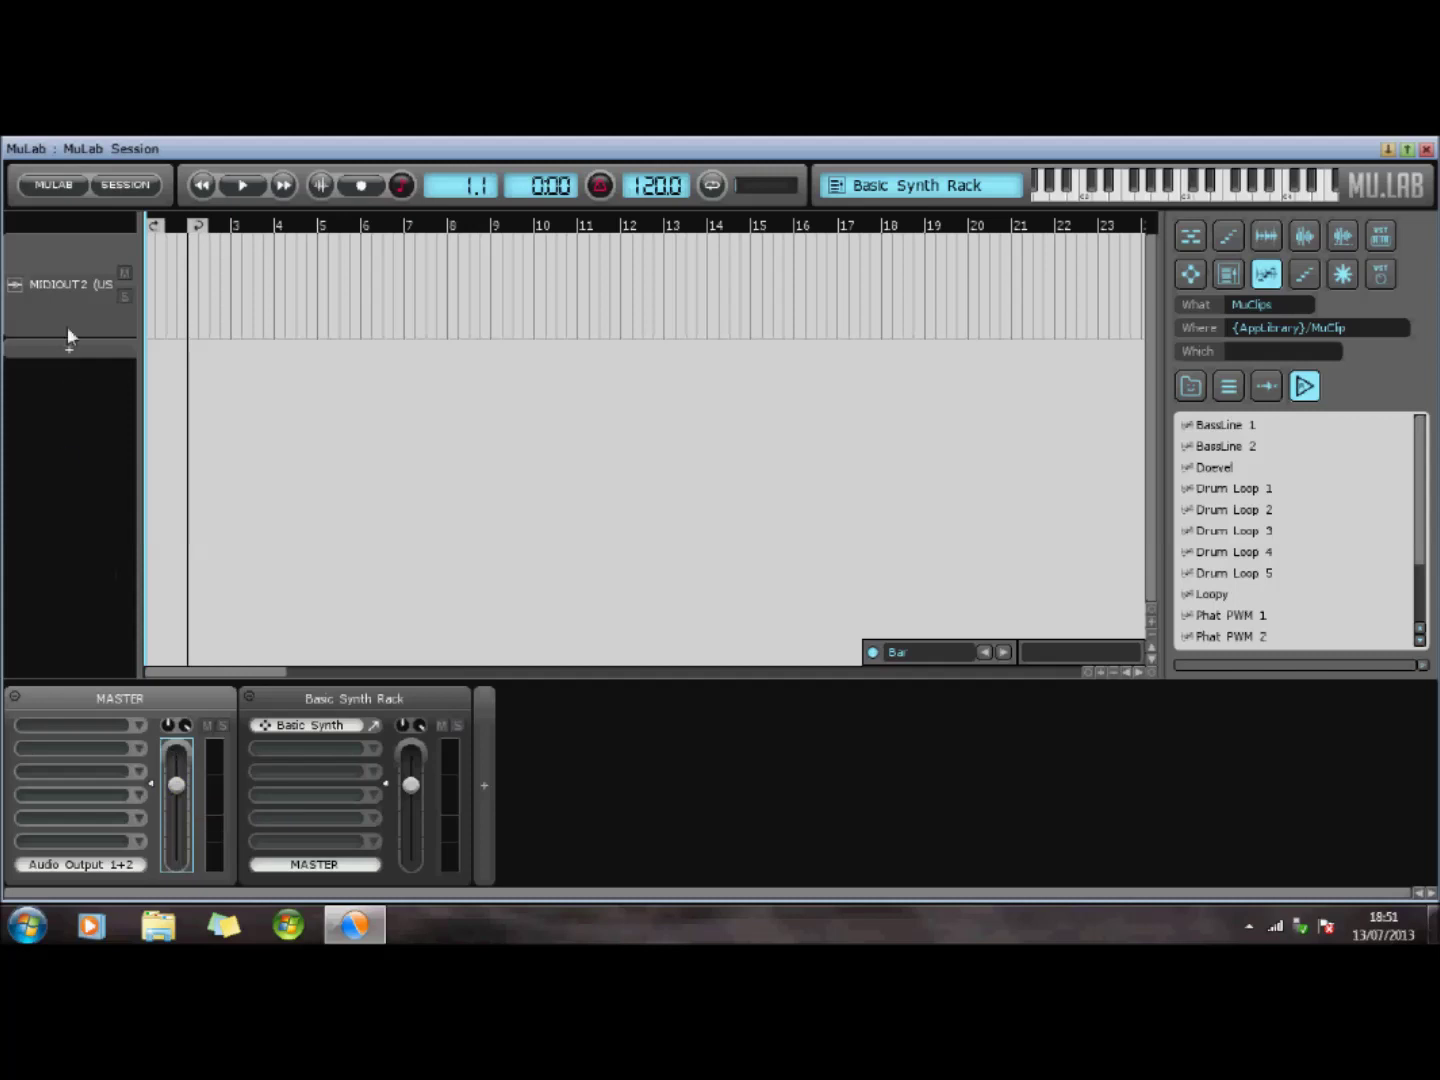
{"action": "double_click", "coordinate": [167, 290]}
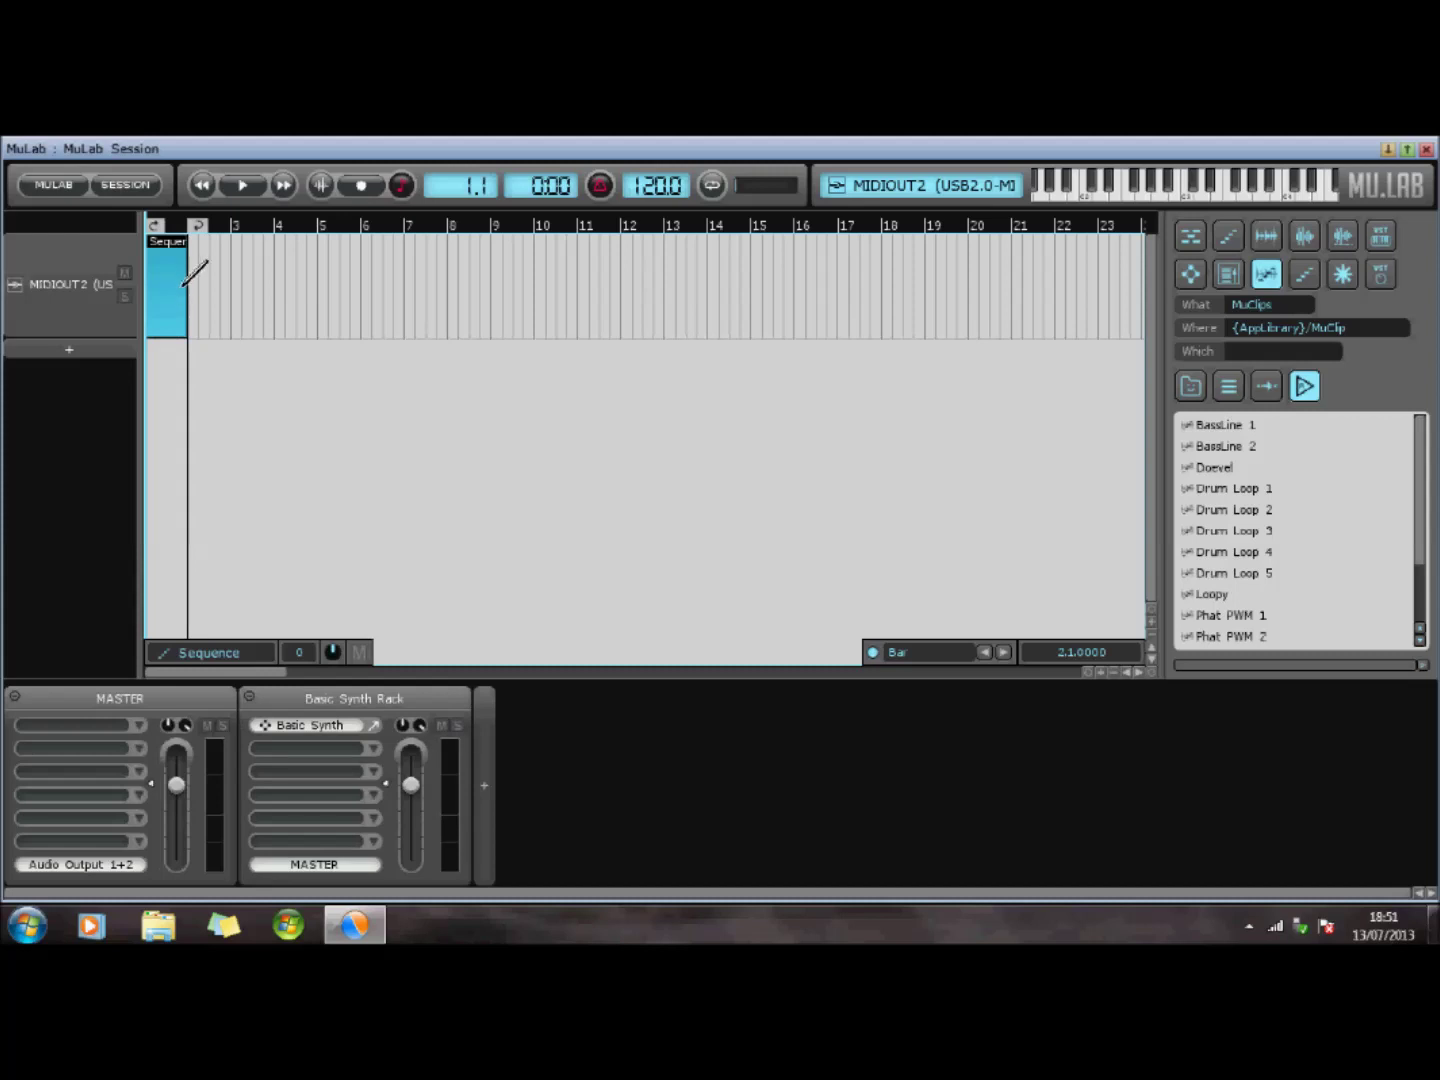
{"action": "left_click_drag", "start_coordinate": [186, 287], "coordinate": [274, 294]}
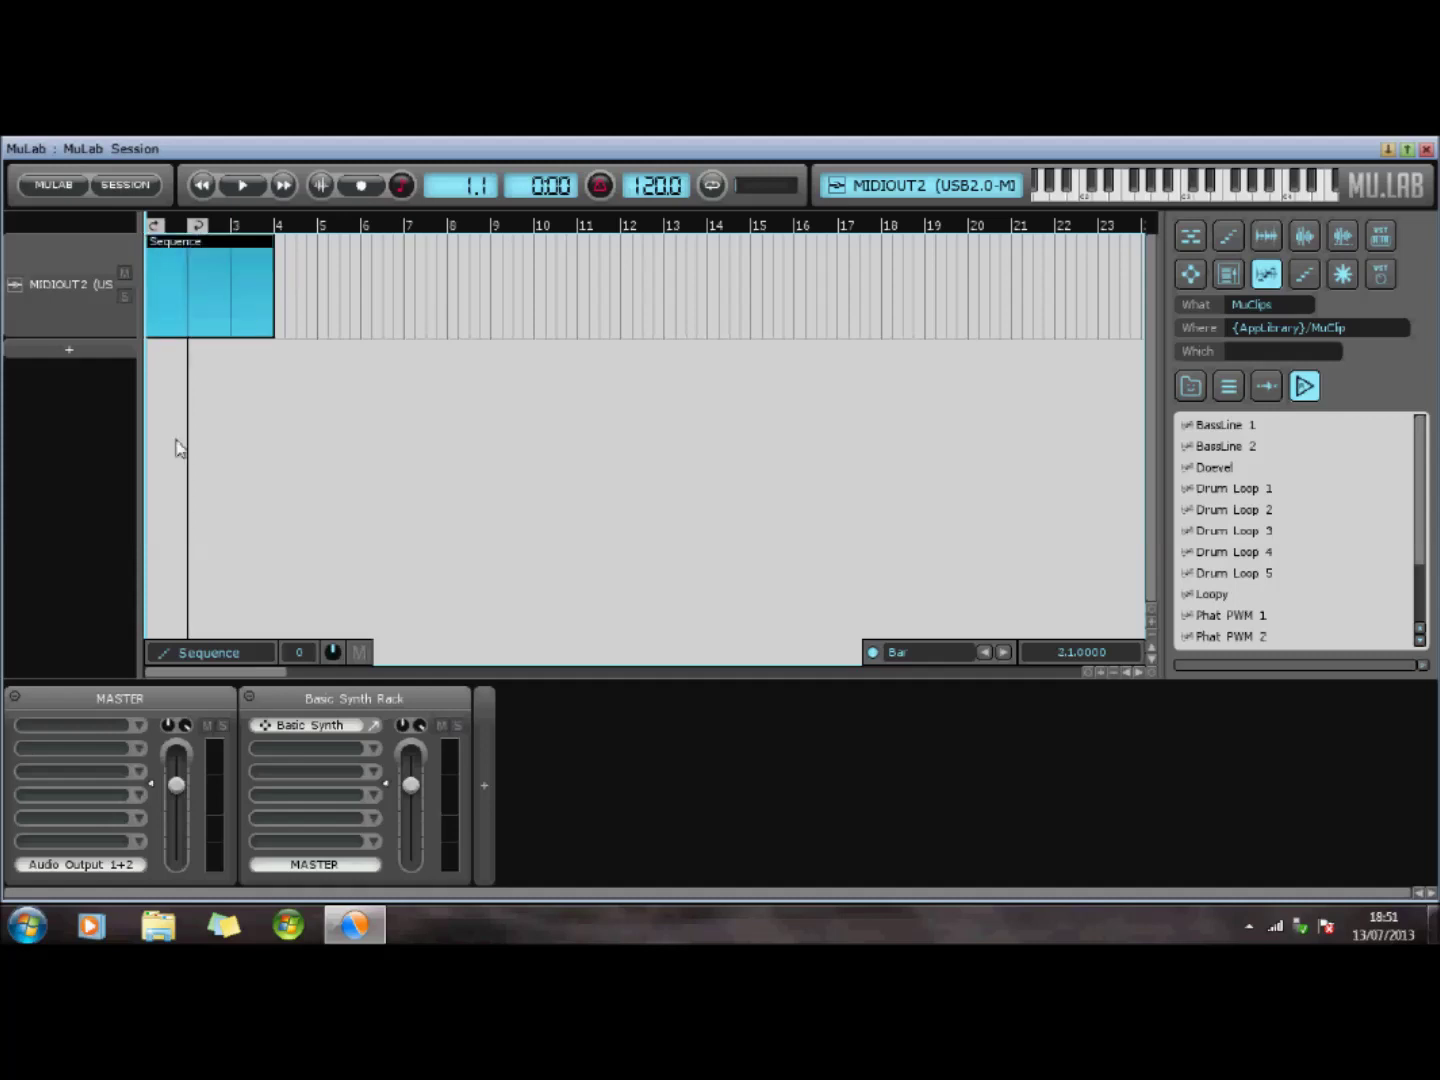
Draw a six-note melody starting on A#3 and F4, stretching the final note into a long hold
{"action": "double_click", "coordinate": [198, 284]}
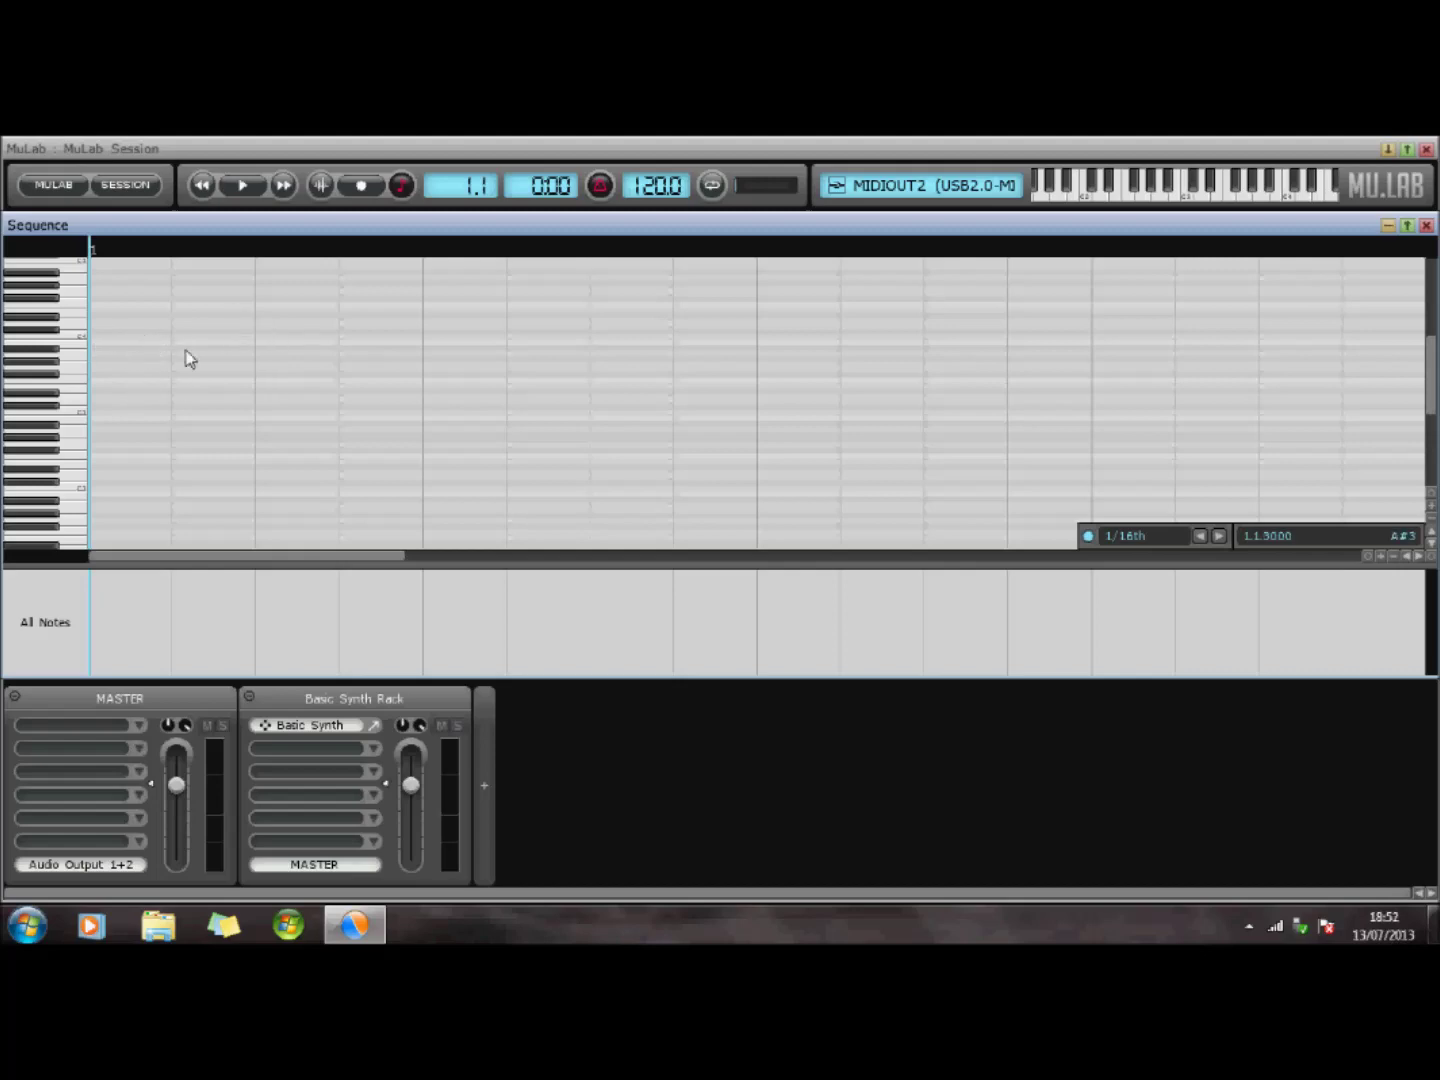
{"action": "left_click", "coordinate": [164, 349]}
{"action": "left_click", "coordinate": [242, 323]}
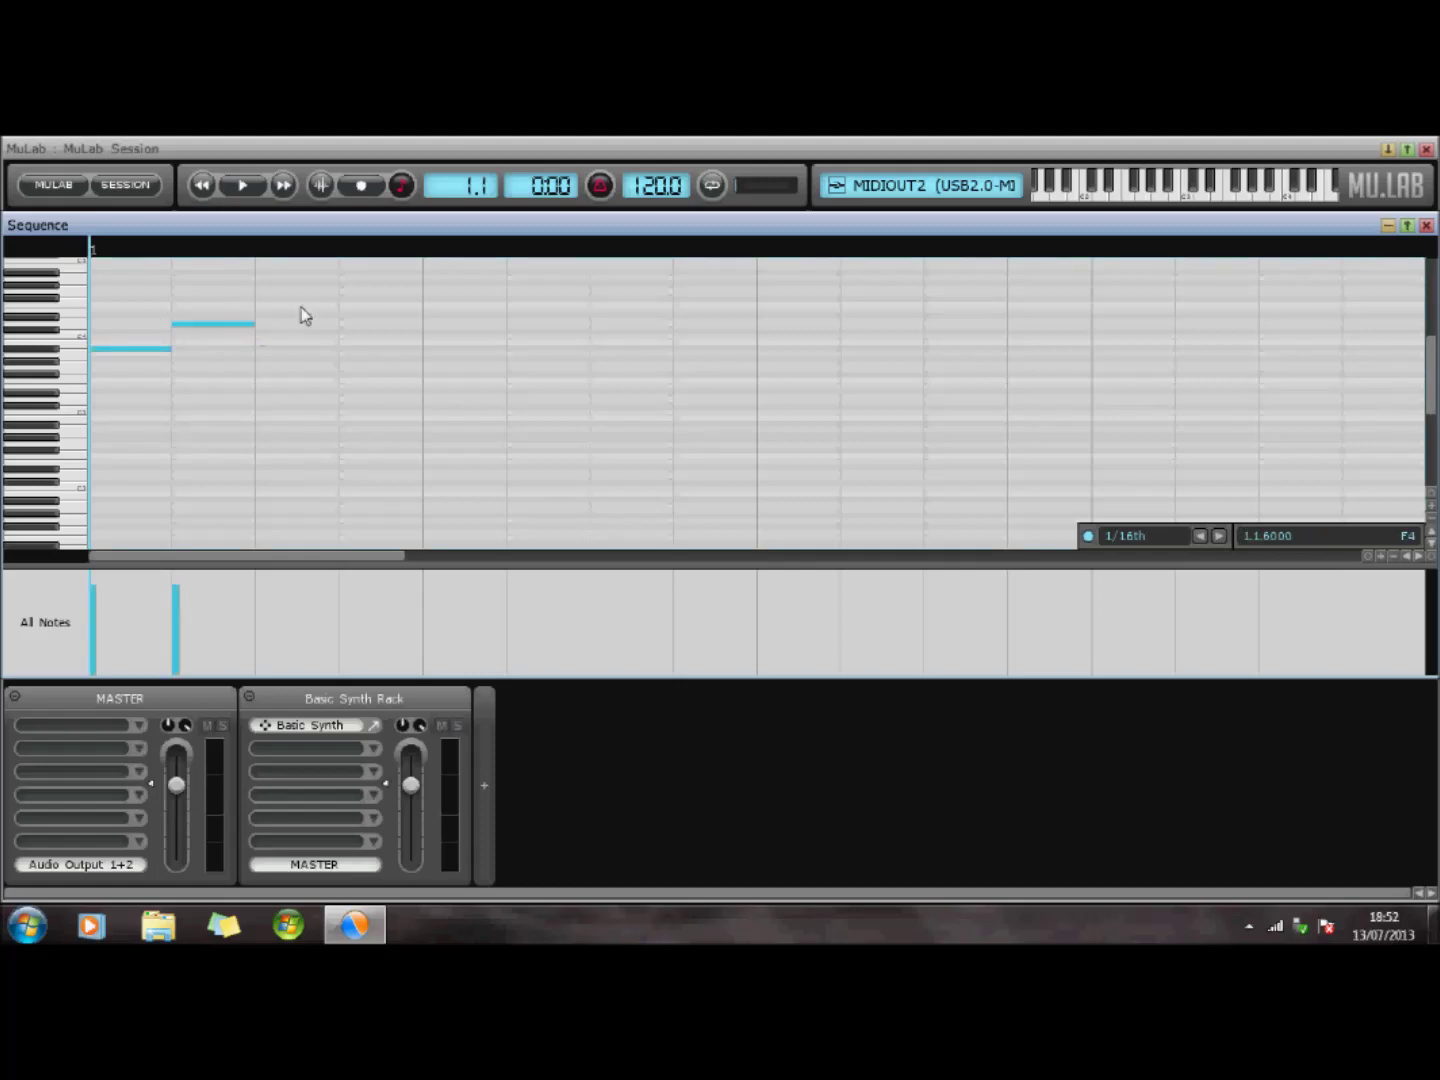
{"action": "left_click", "coordinate": [341, 292]}
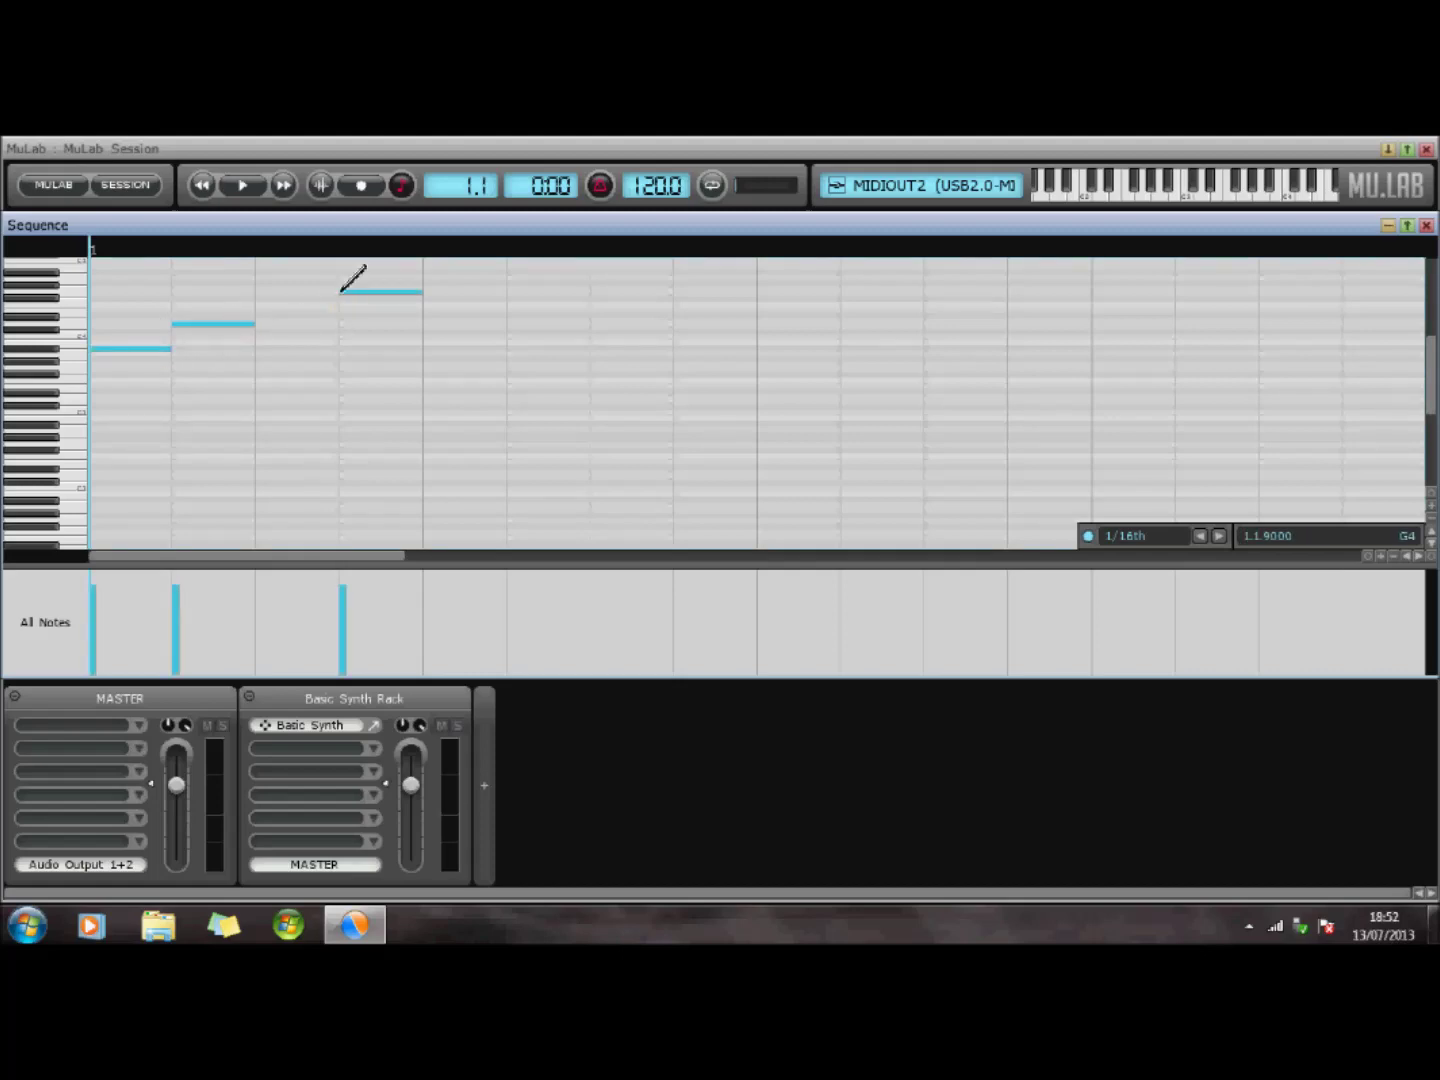
{"action": "left_click", "coordinate": [476, 323]}
{"action": "left_click", "coordinate": [545, 311]}
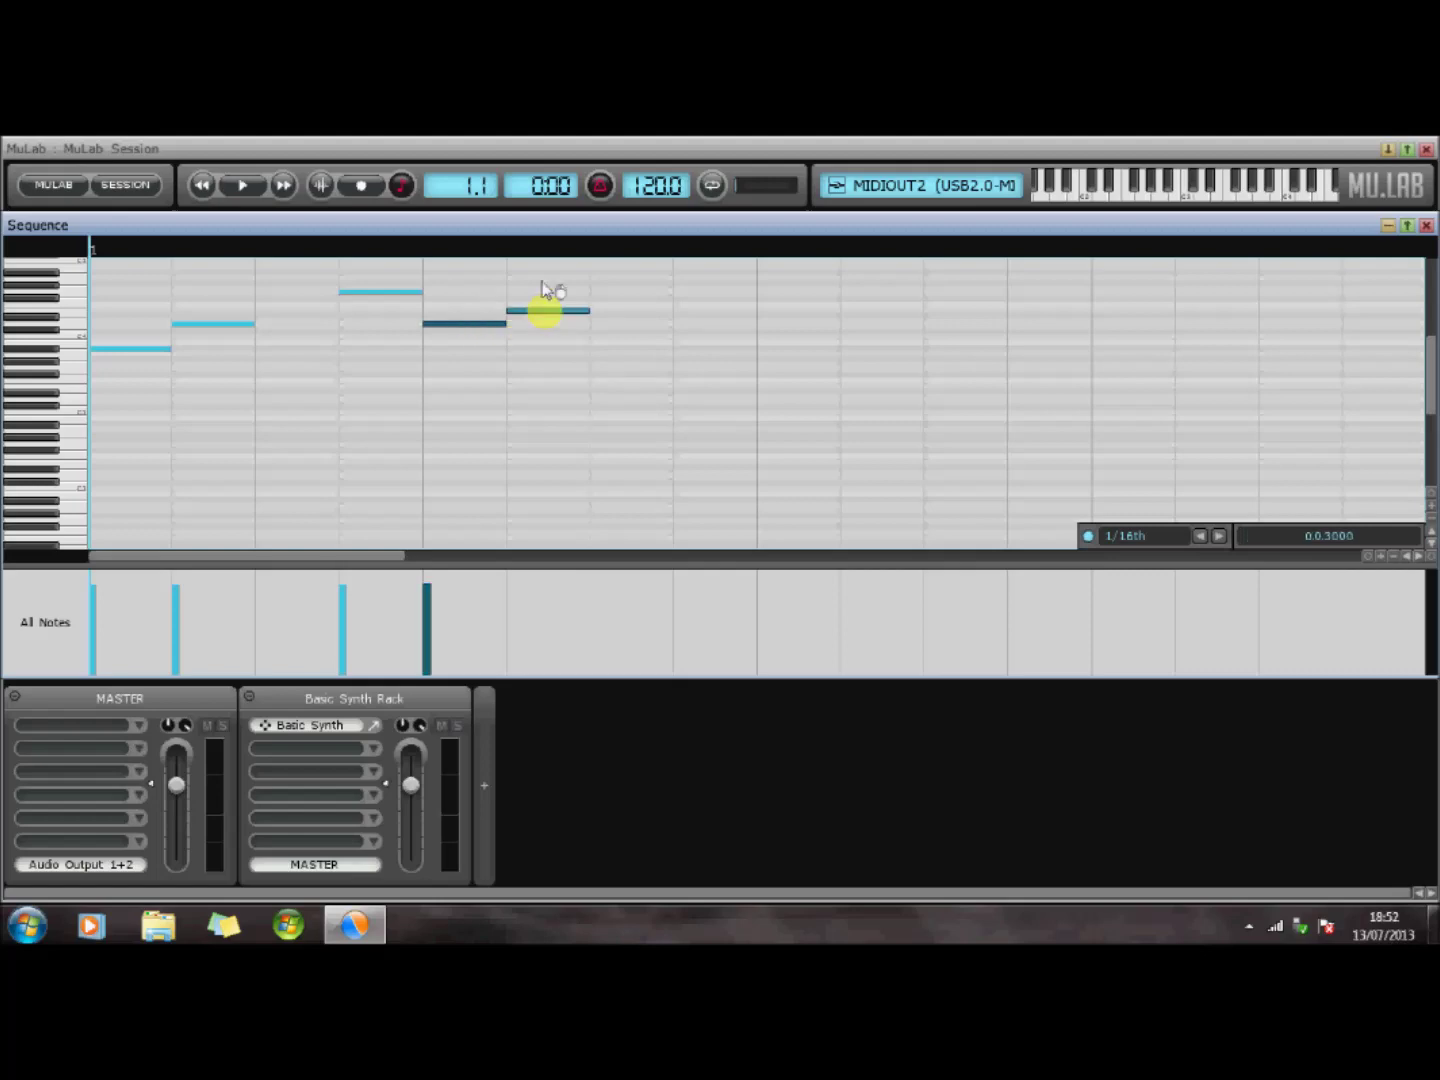
{"action": "left_click", "coordinate": [607, 305]}
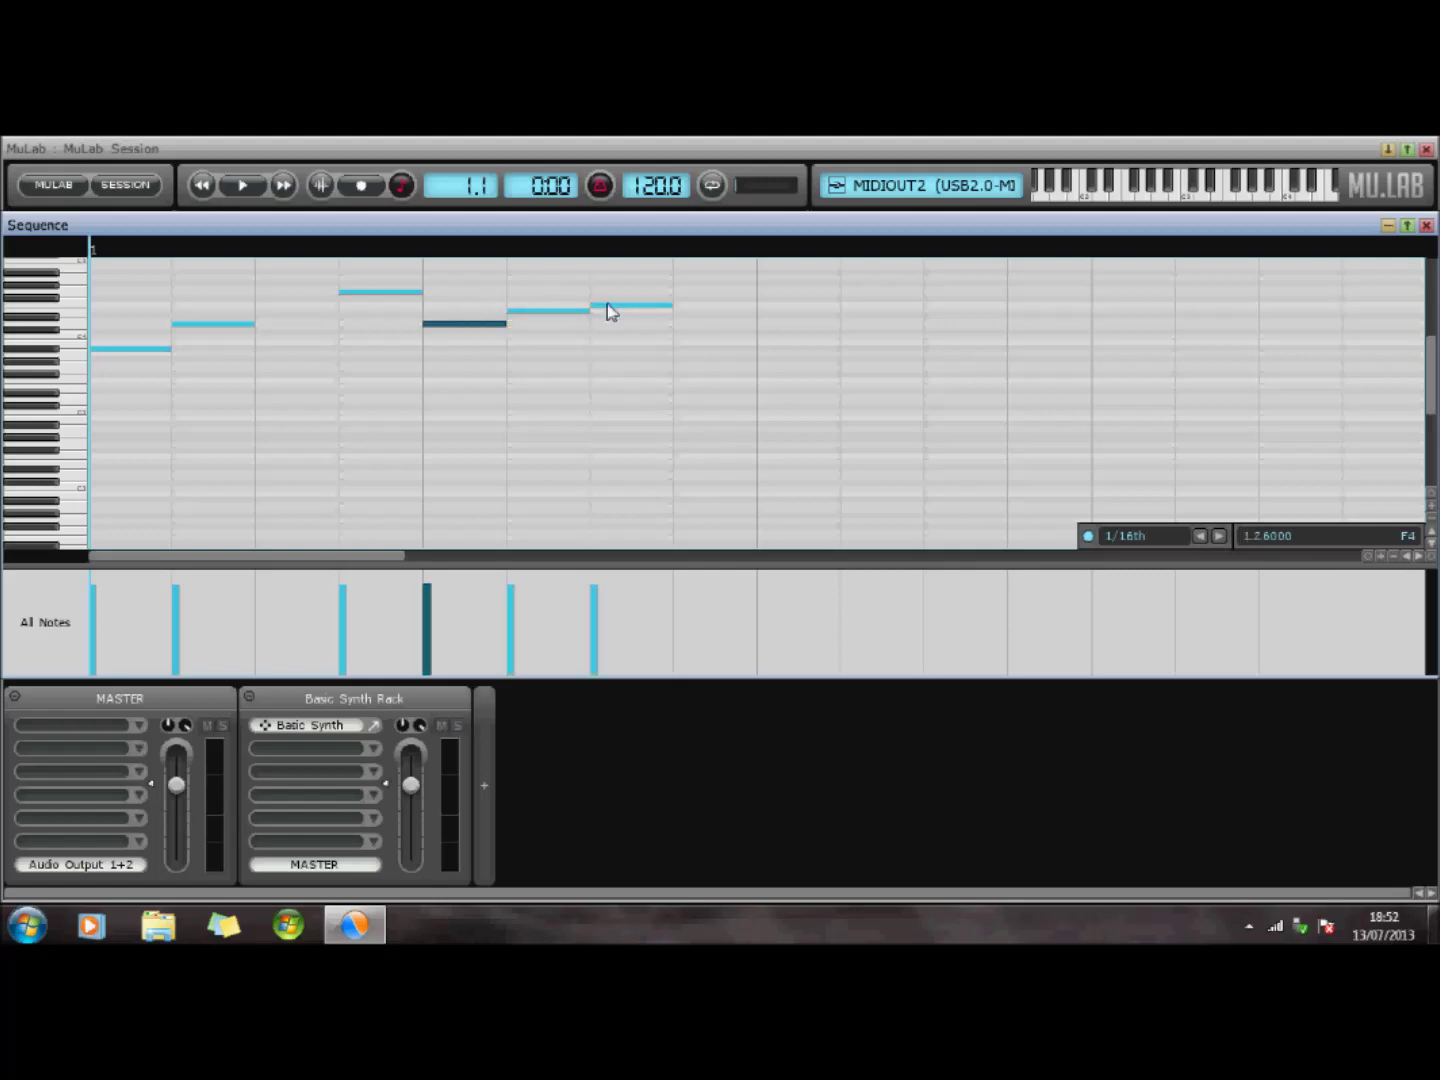
{"action": "left_click_drag", "start_coordinate": [670, 303], "coordinate": [1295, 297]}
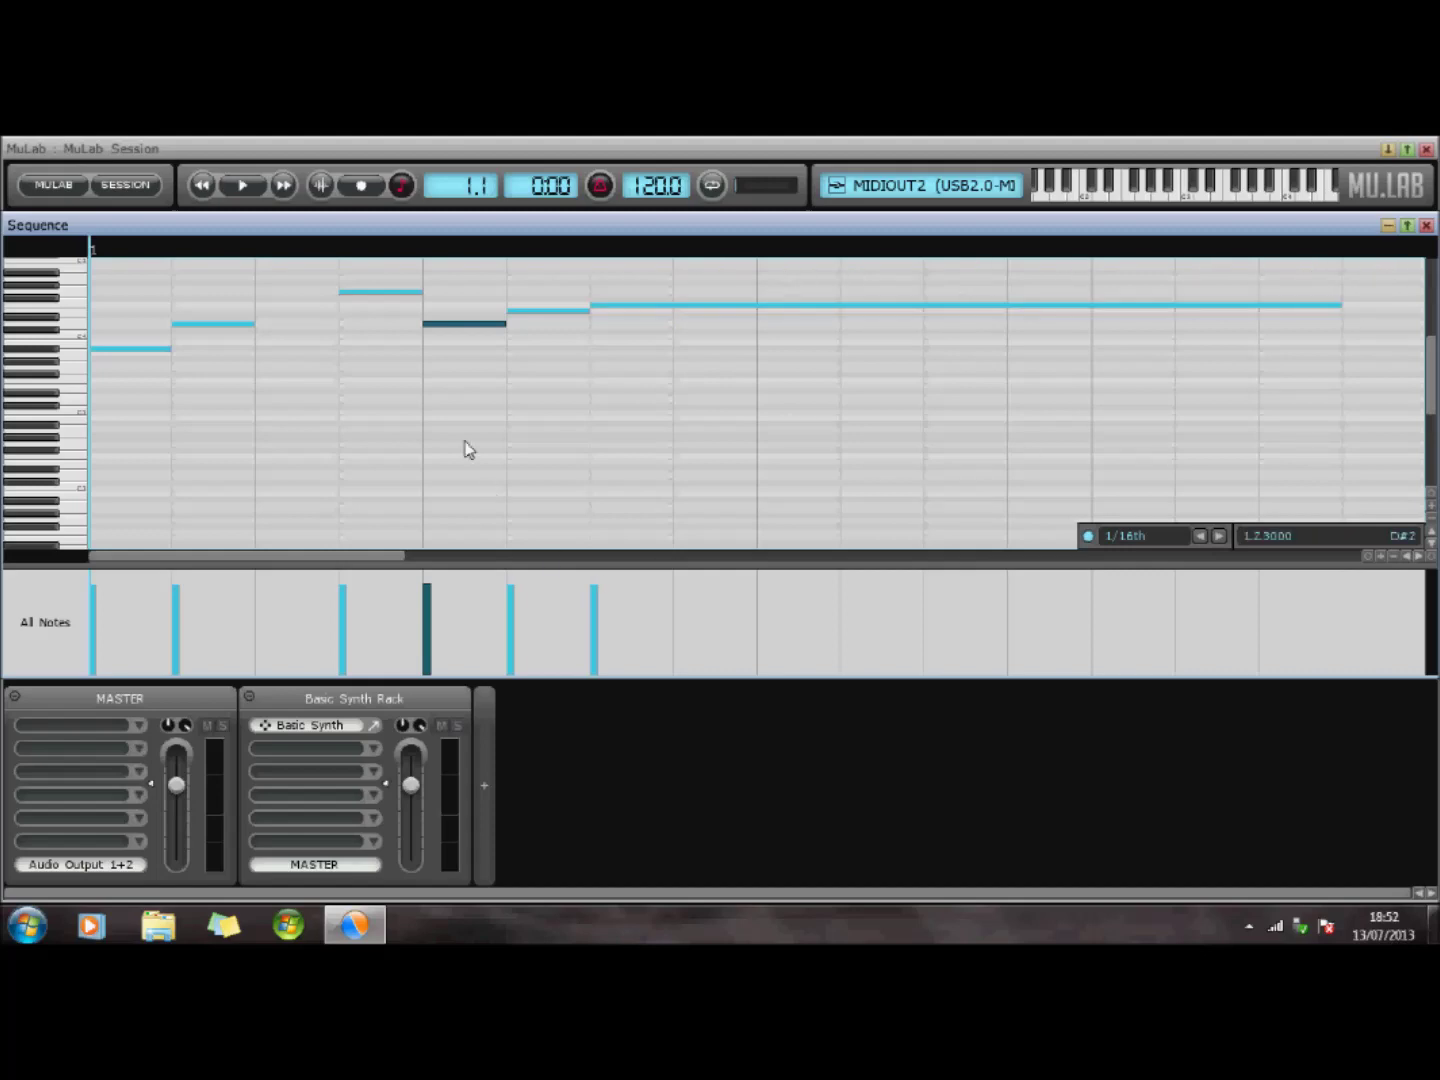
Play the melody back, stop it, and close the note editor
{"action": "left_click", "coordinate": [242, 187]}
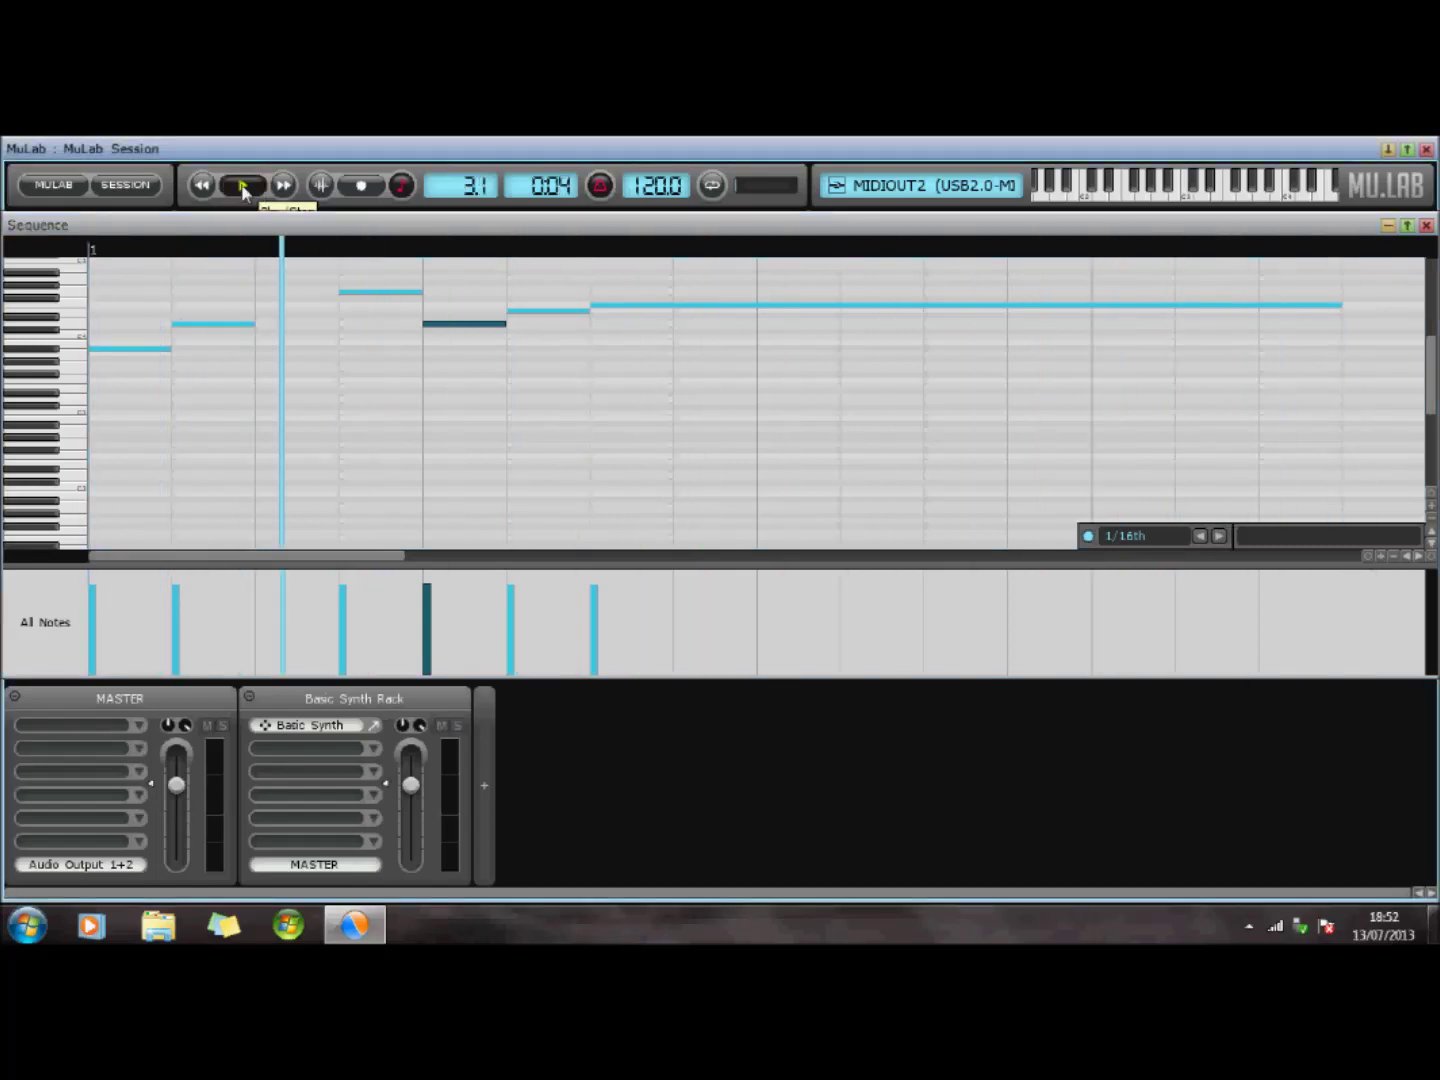
{"action": "left_click", "coordinate": [243, 189]}
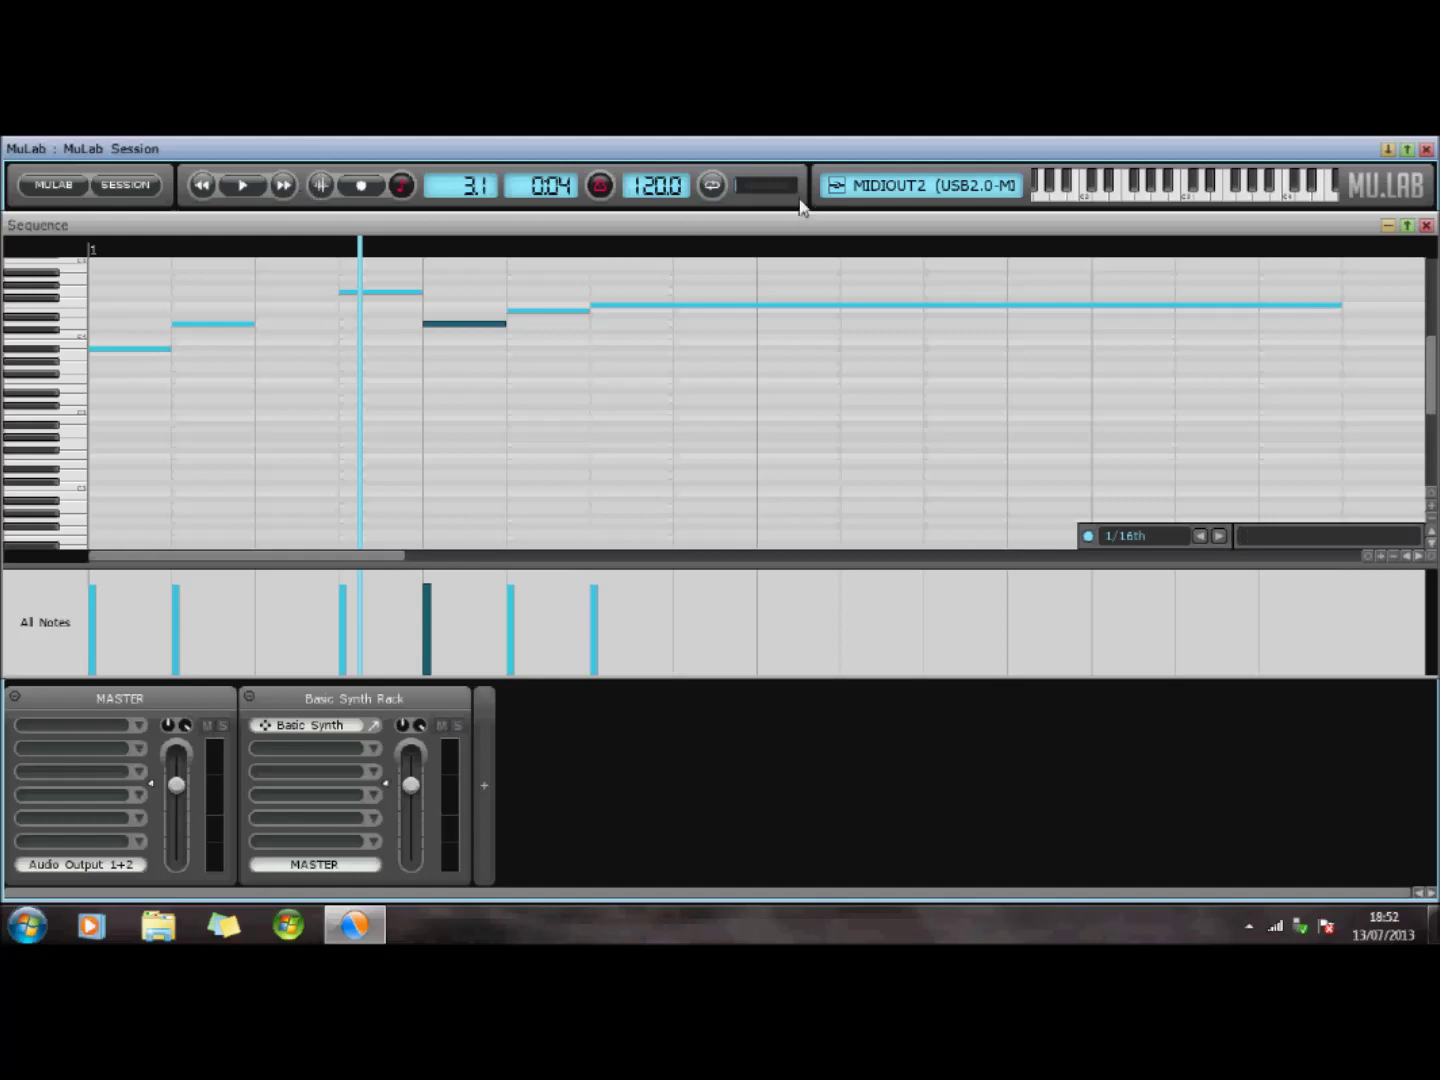
{"action": "left_click", "coordinate": [1427, 226]}
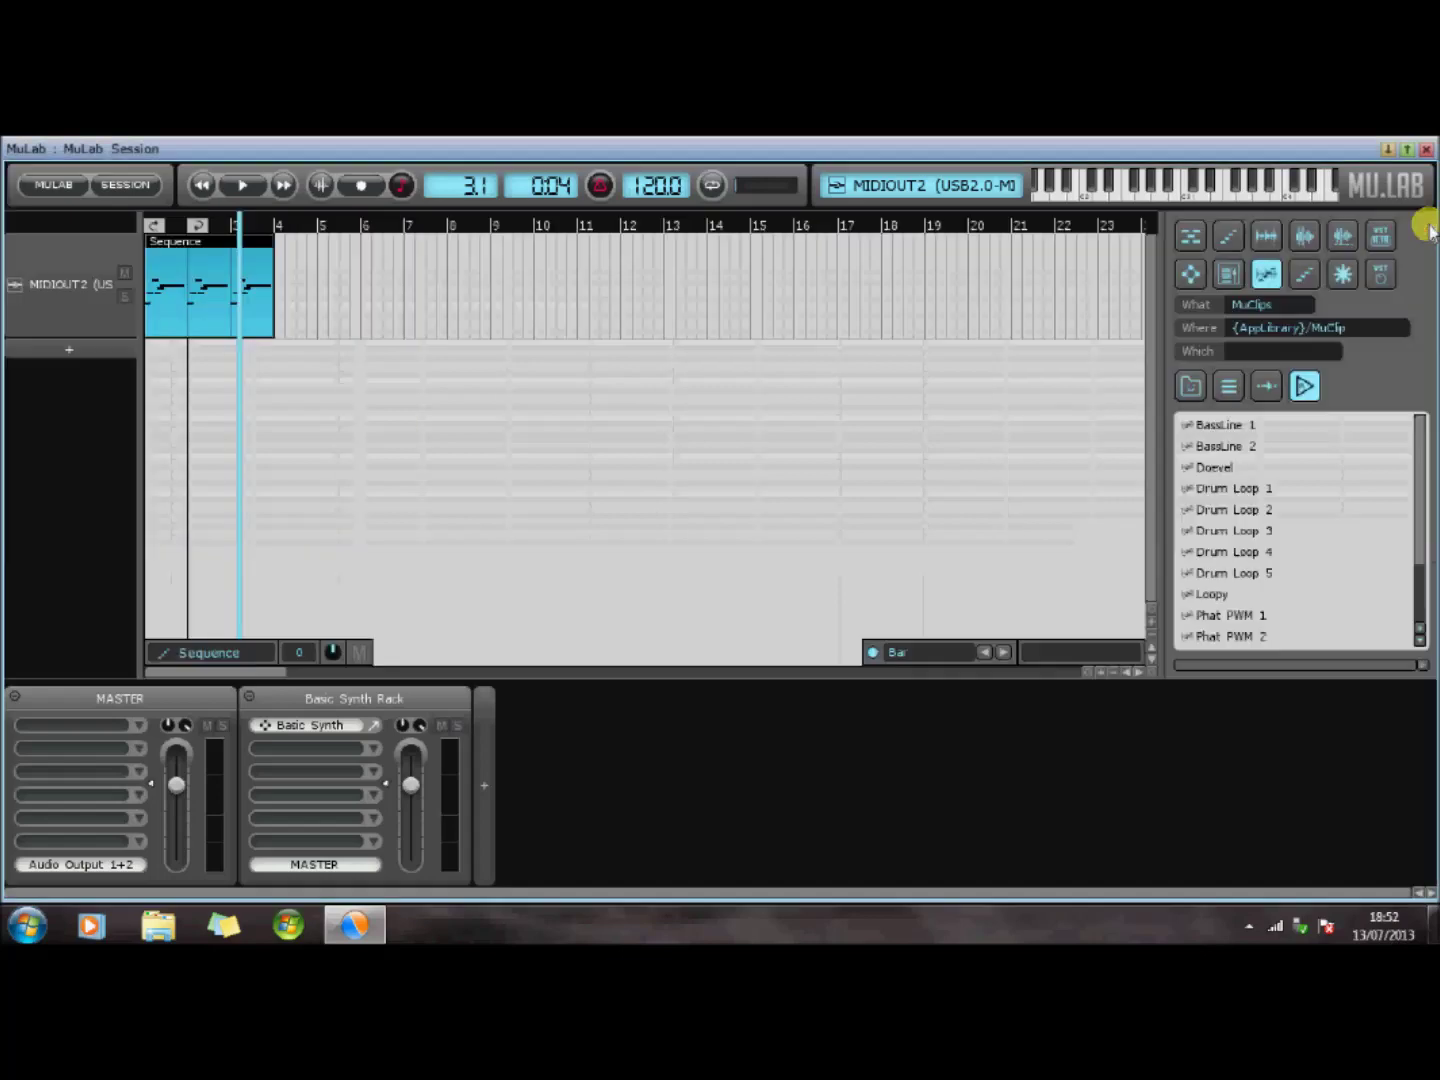
Enable looping over bars 1 to 4, play the melody through, then stop
{"action": "left_click", "coordinate": [713, 185]}
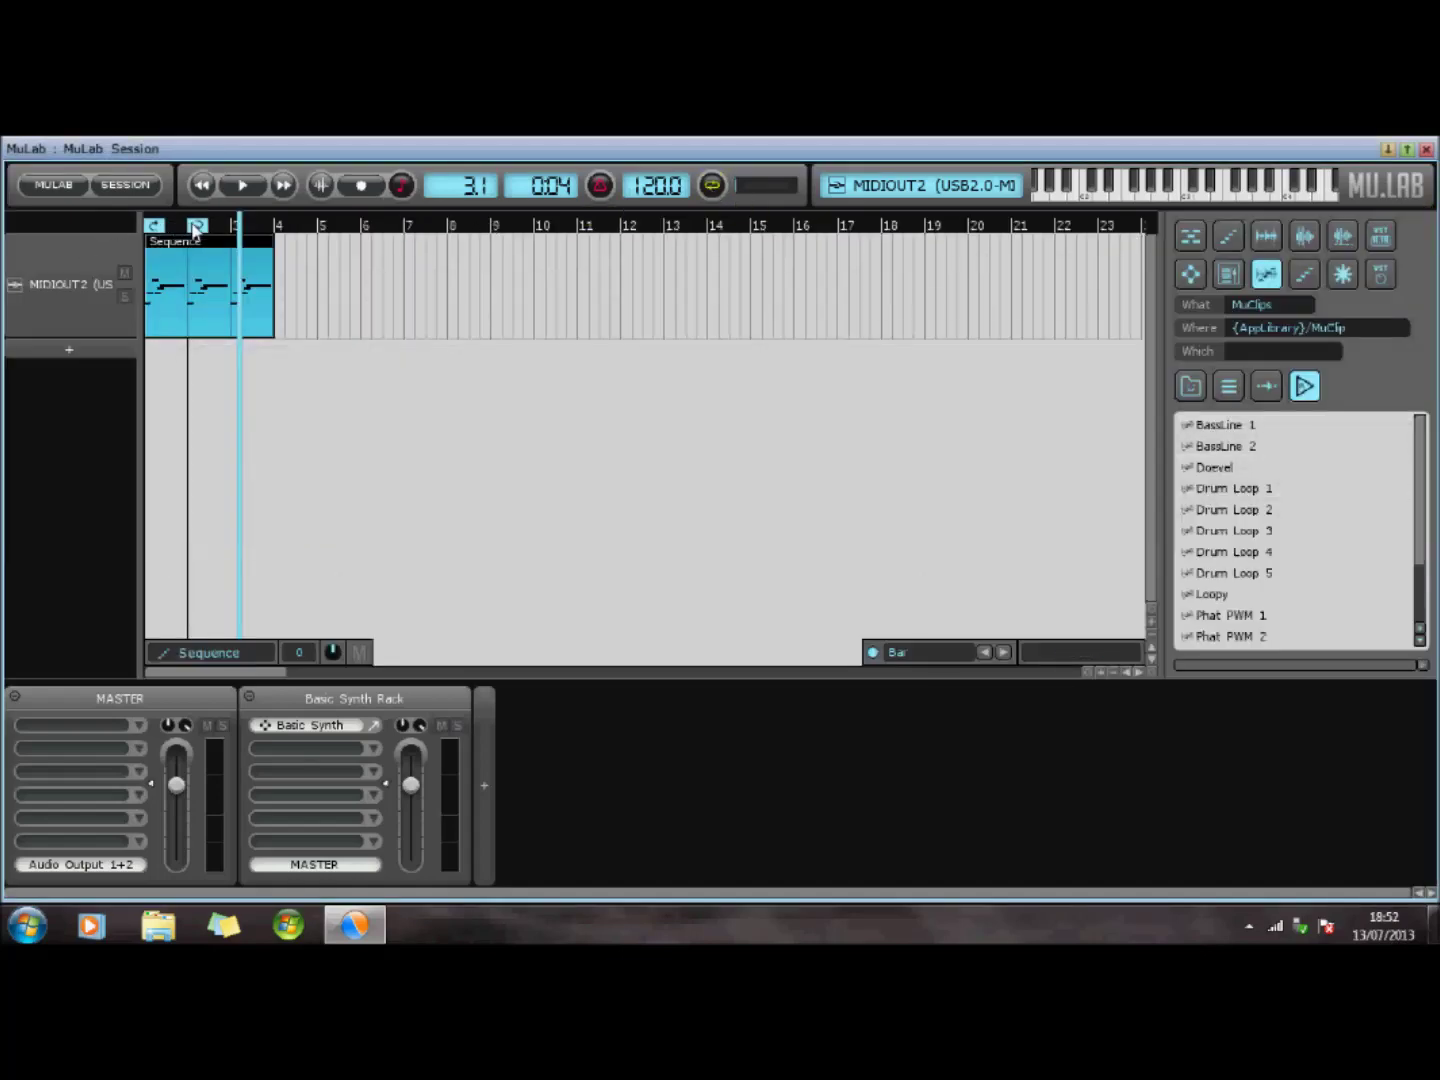
{"action": "left_click_drag", "start_coordinate": [194, 230], "coordinate": [279, 233]}
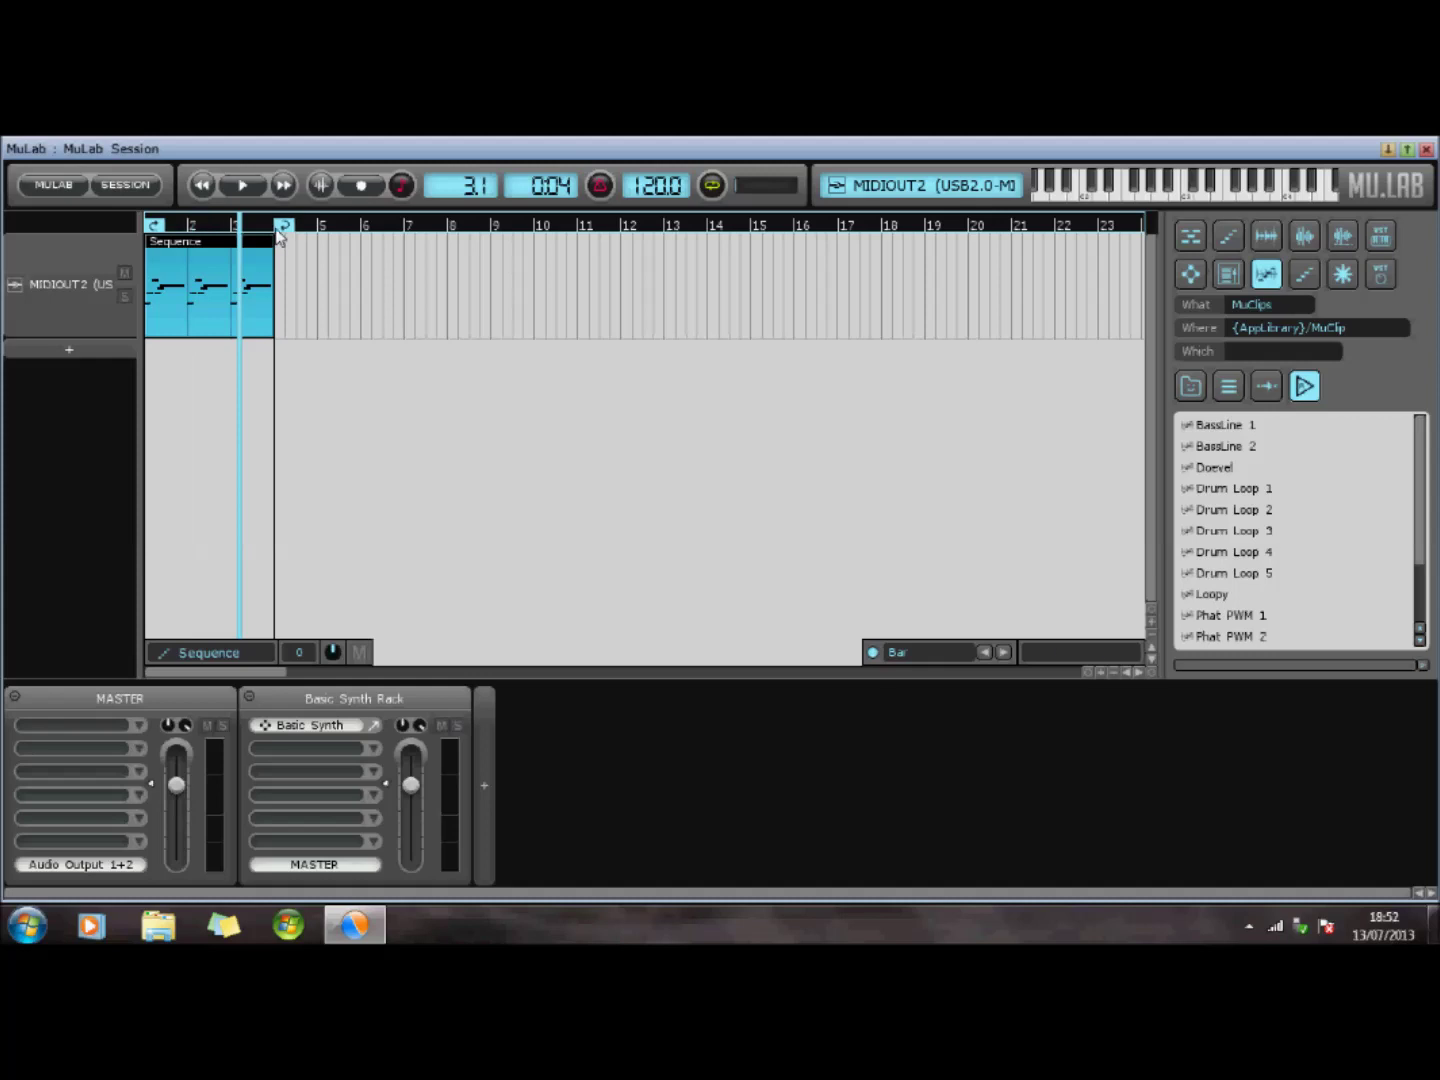
{"action": "left_click", "coordinate": [243, 186]}
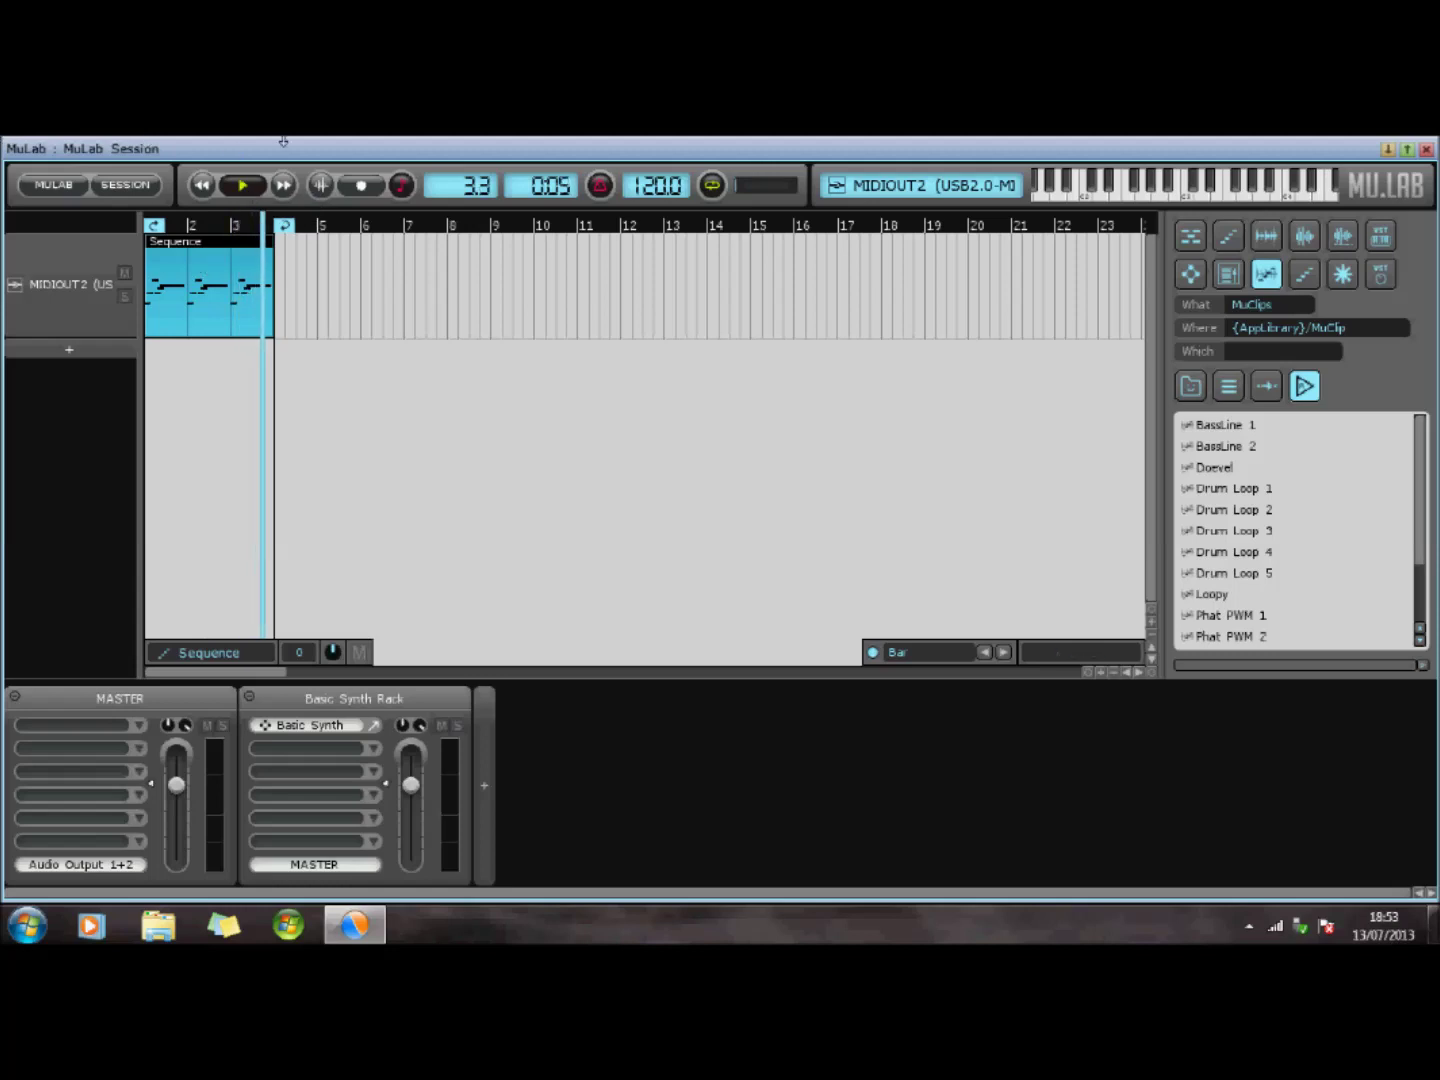
{"action": "left_click", "coordinate": [254, 188]}
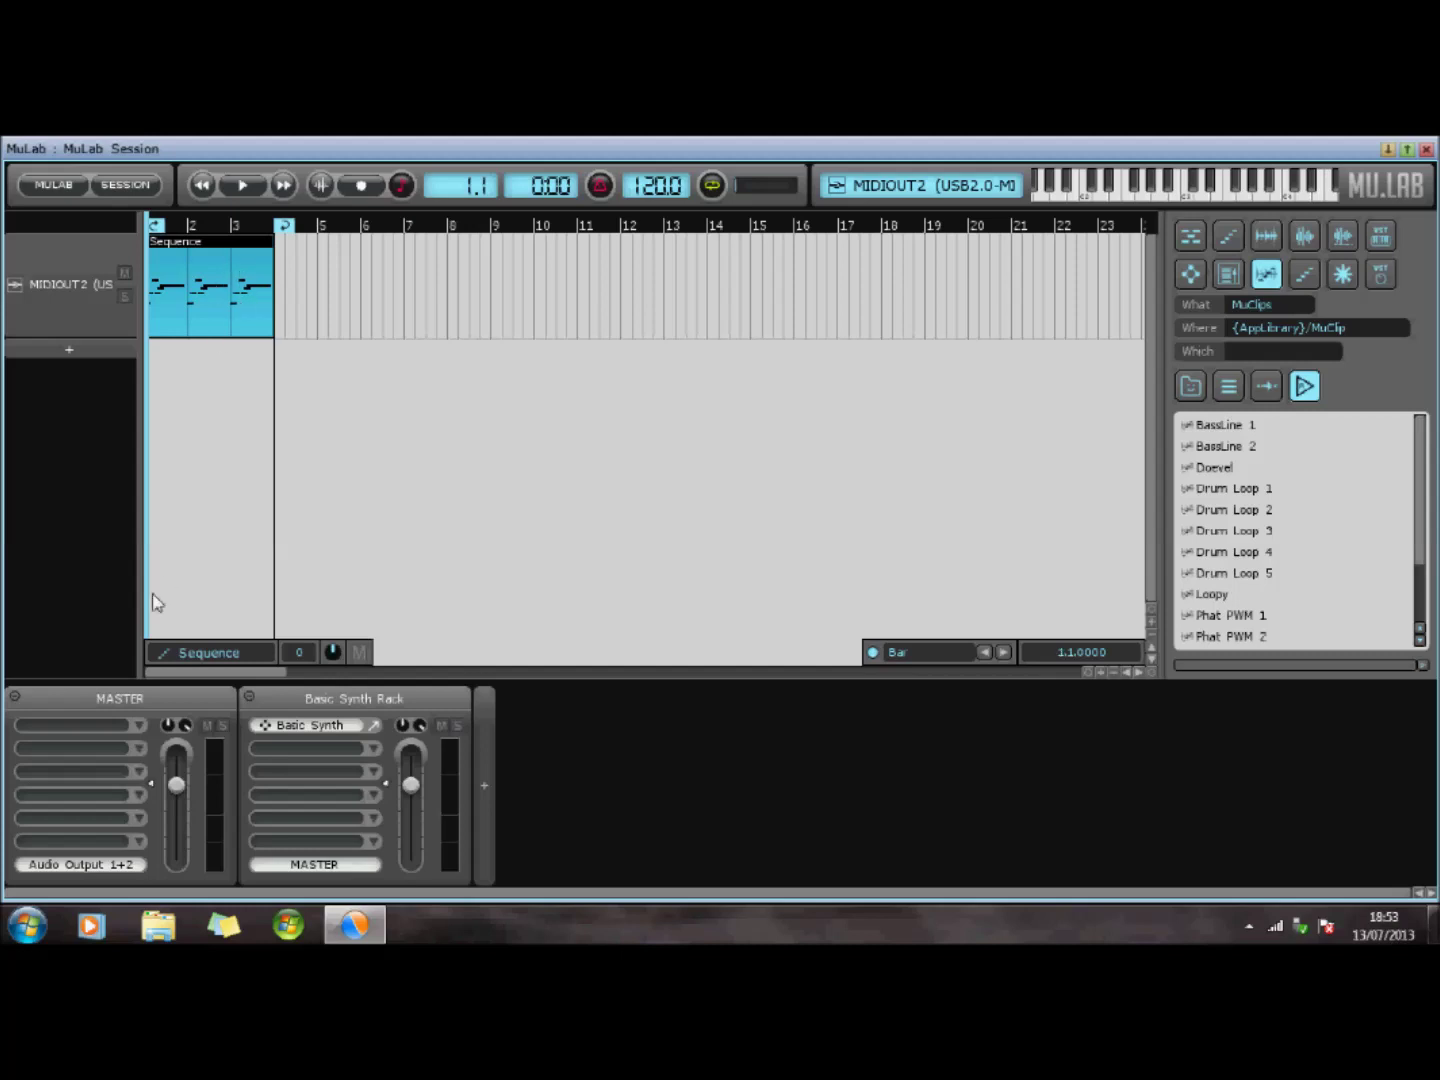
Add a new instrument track loaded with the Zebralette(x64) VST
{"action": "right_click", "coordinate": [68, 355]}
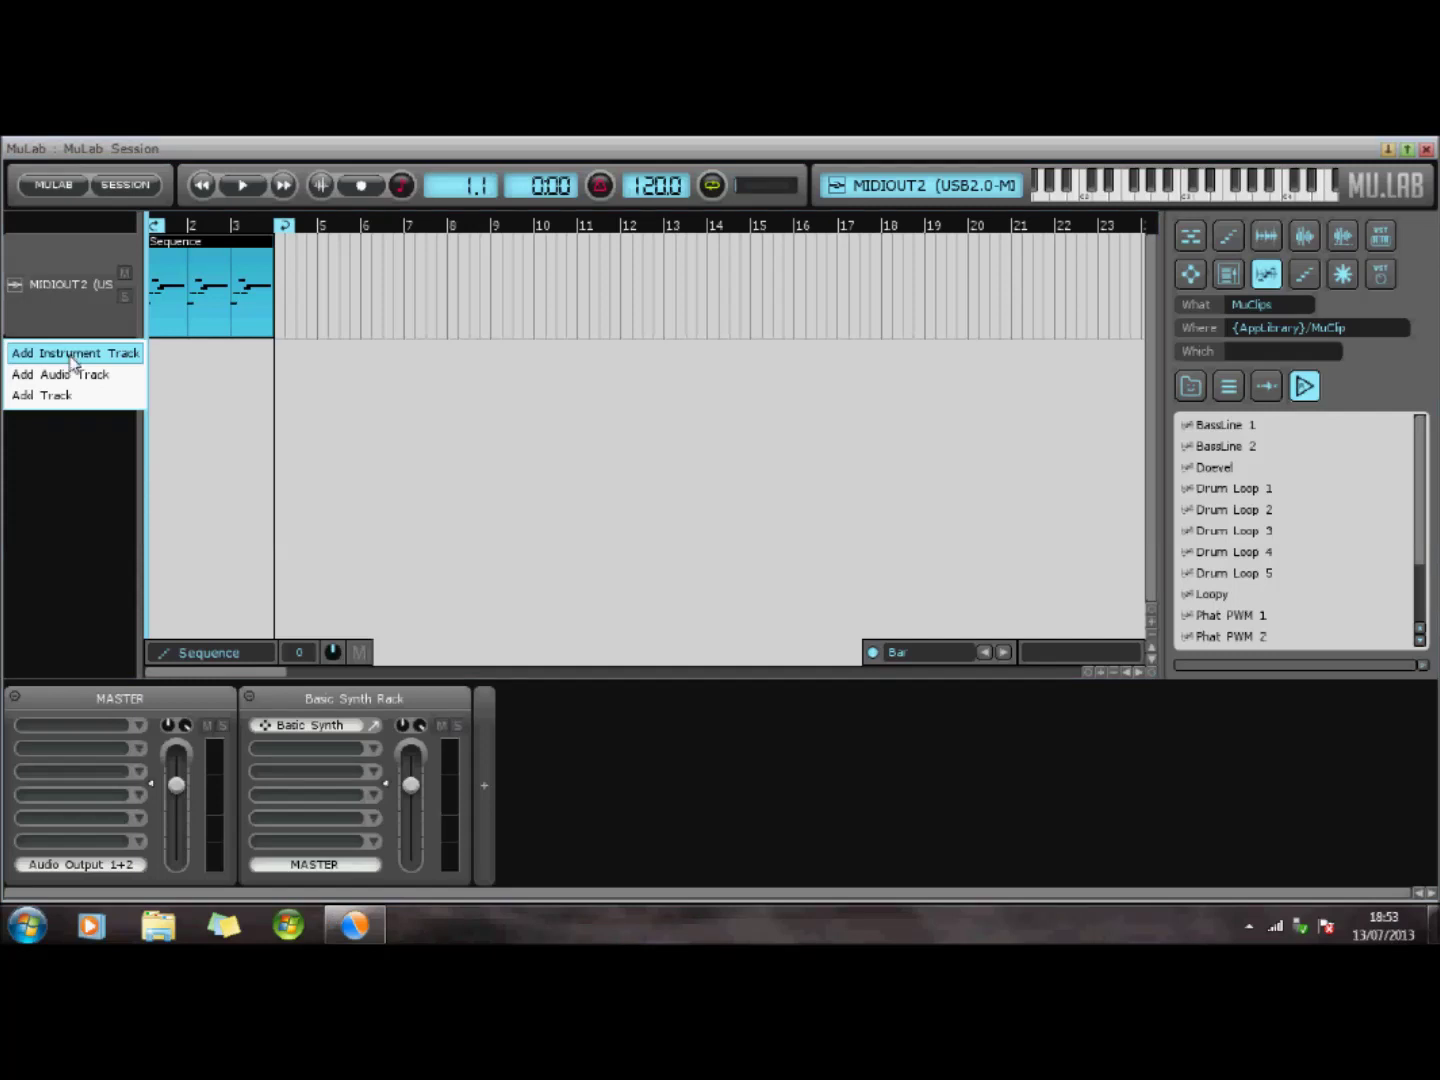
{"action": "left_click", "coordinate": [71, 356]}
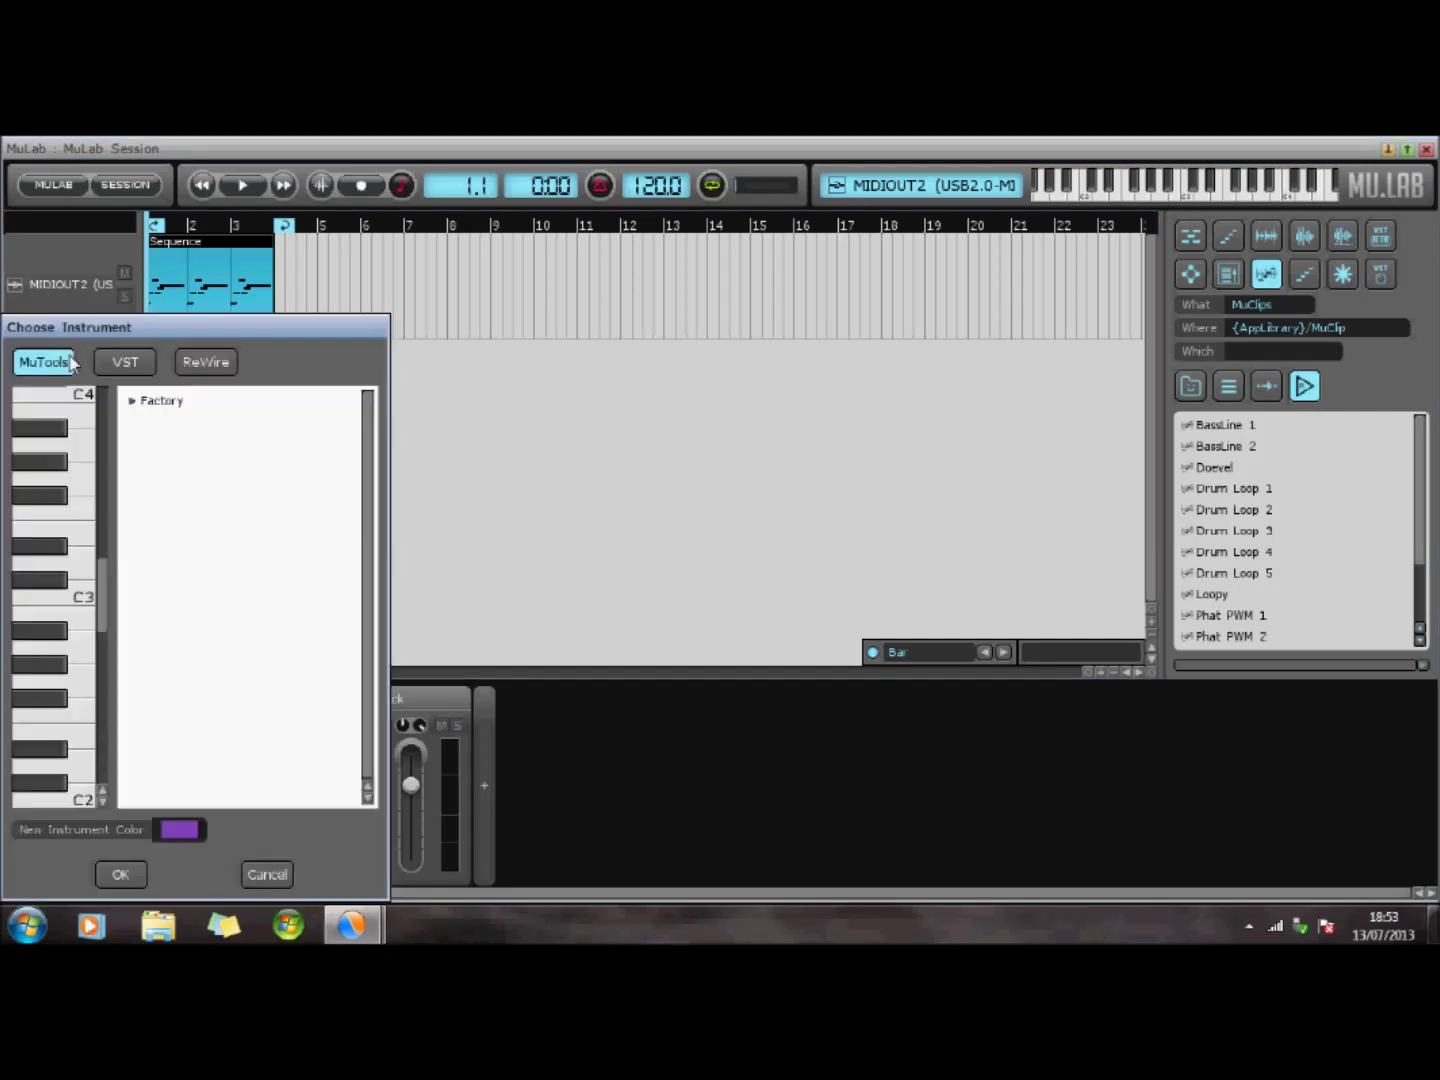
{"action": "left_click", "coordinate": [132, 402]}
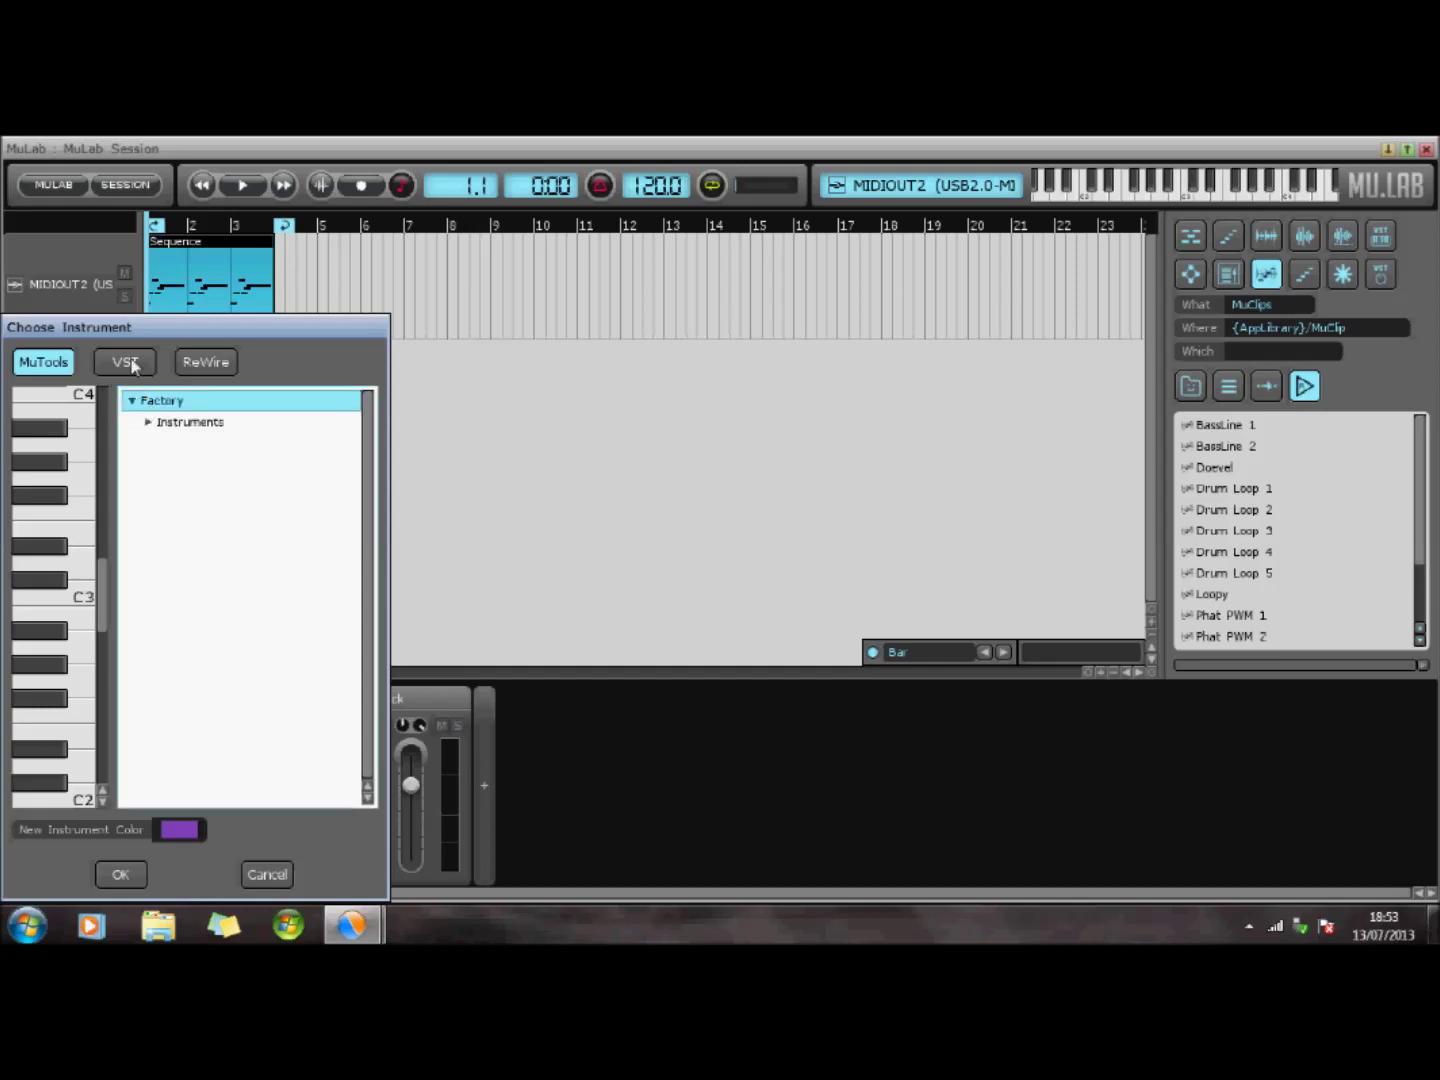
{"action": "left_click", "coordinate": [128, 363]}
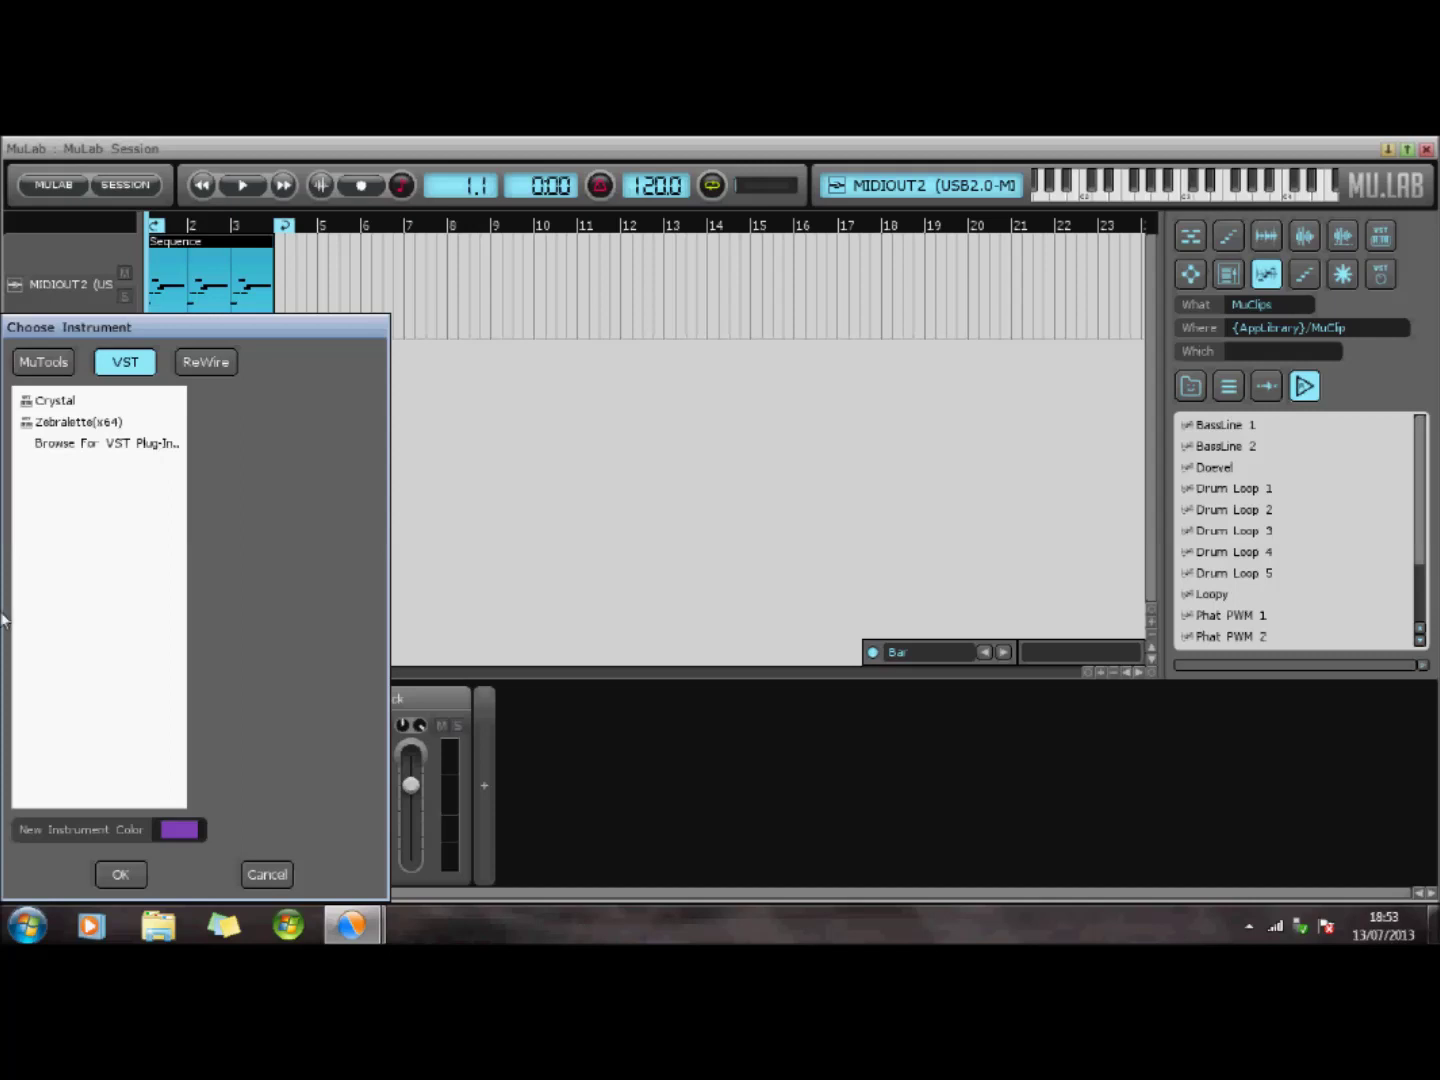
{"action": "double_click", "coordinate": [97, 424]}
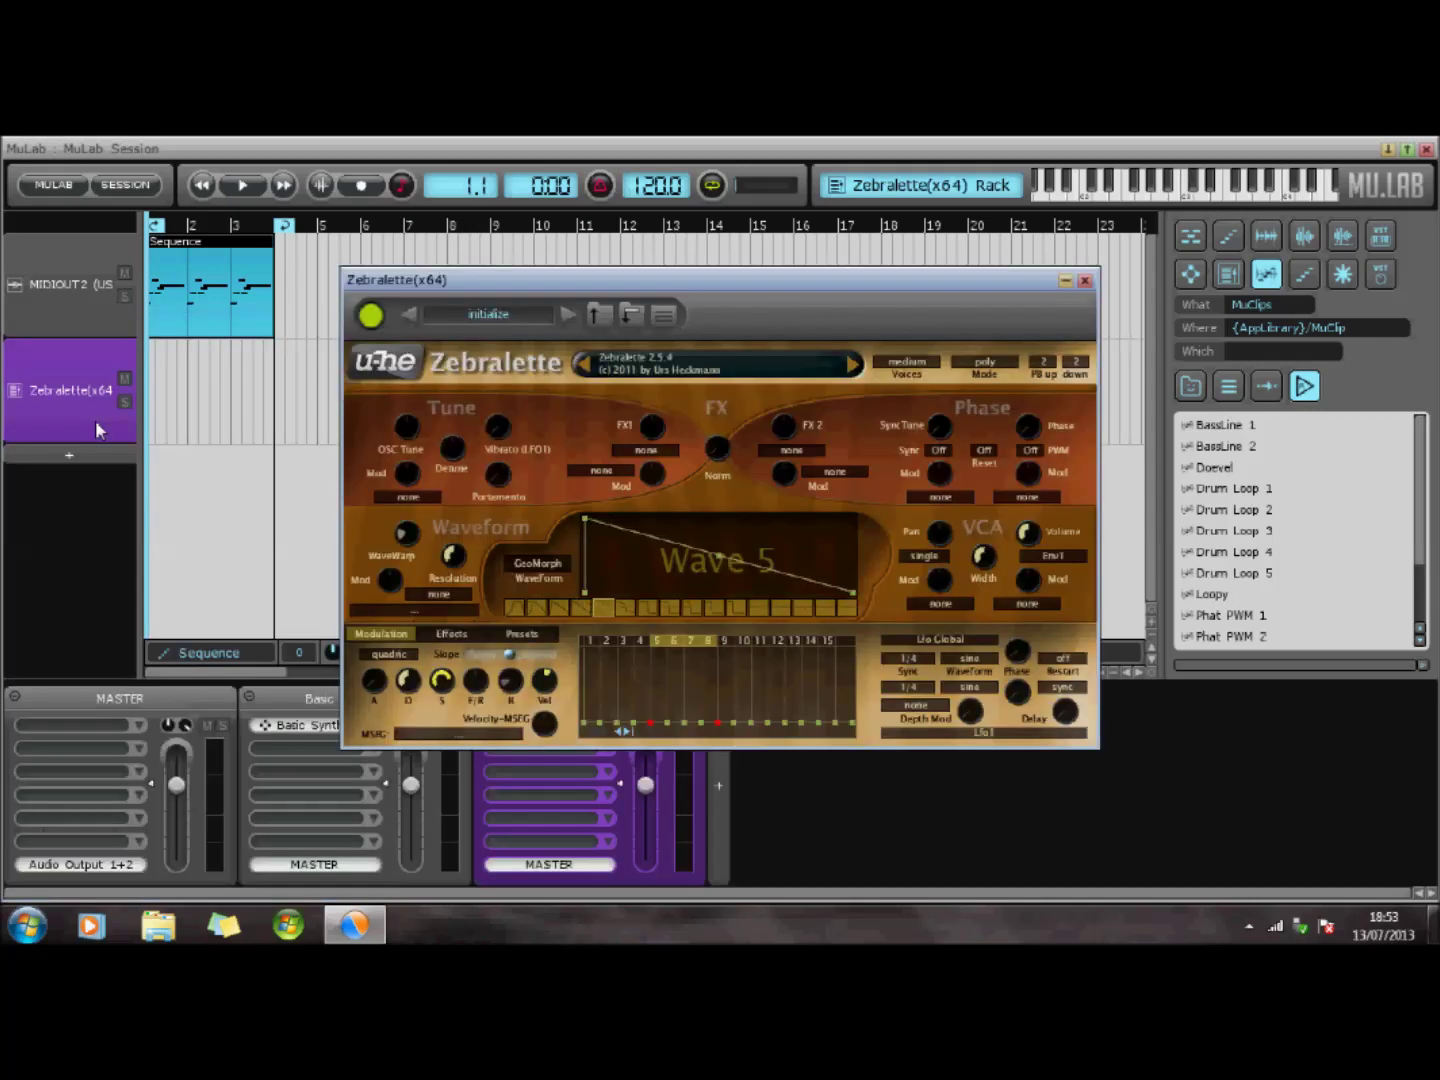
Load Zebralette's HS Finlandia preset and close the synth window
{"action": "left_click", "coordinate": [780, 372]}
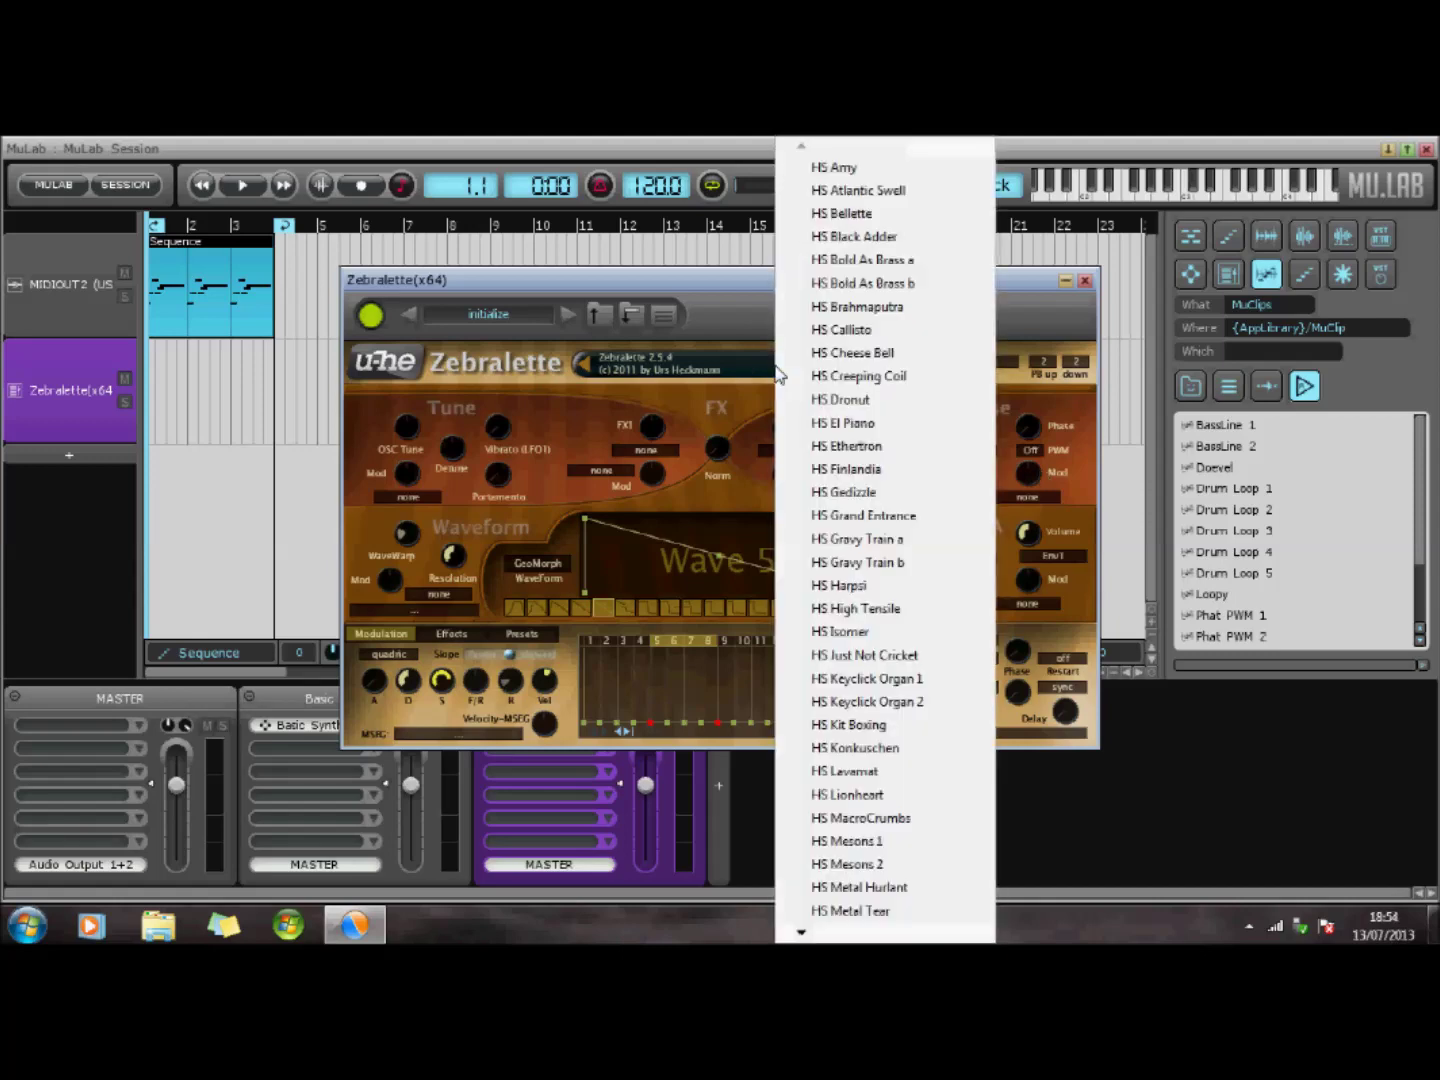
{"action": "left_click", "coordinate": [866, 470]}
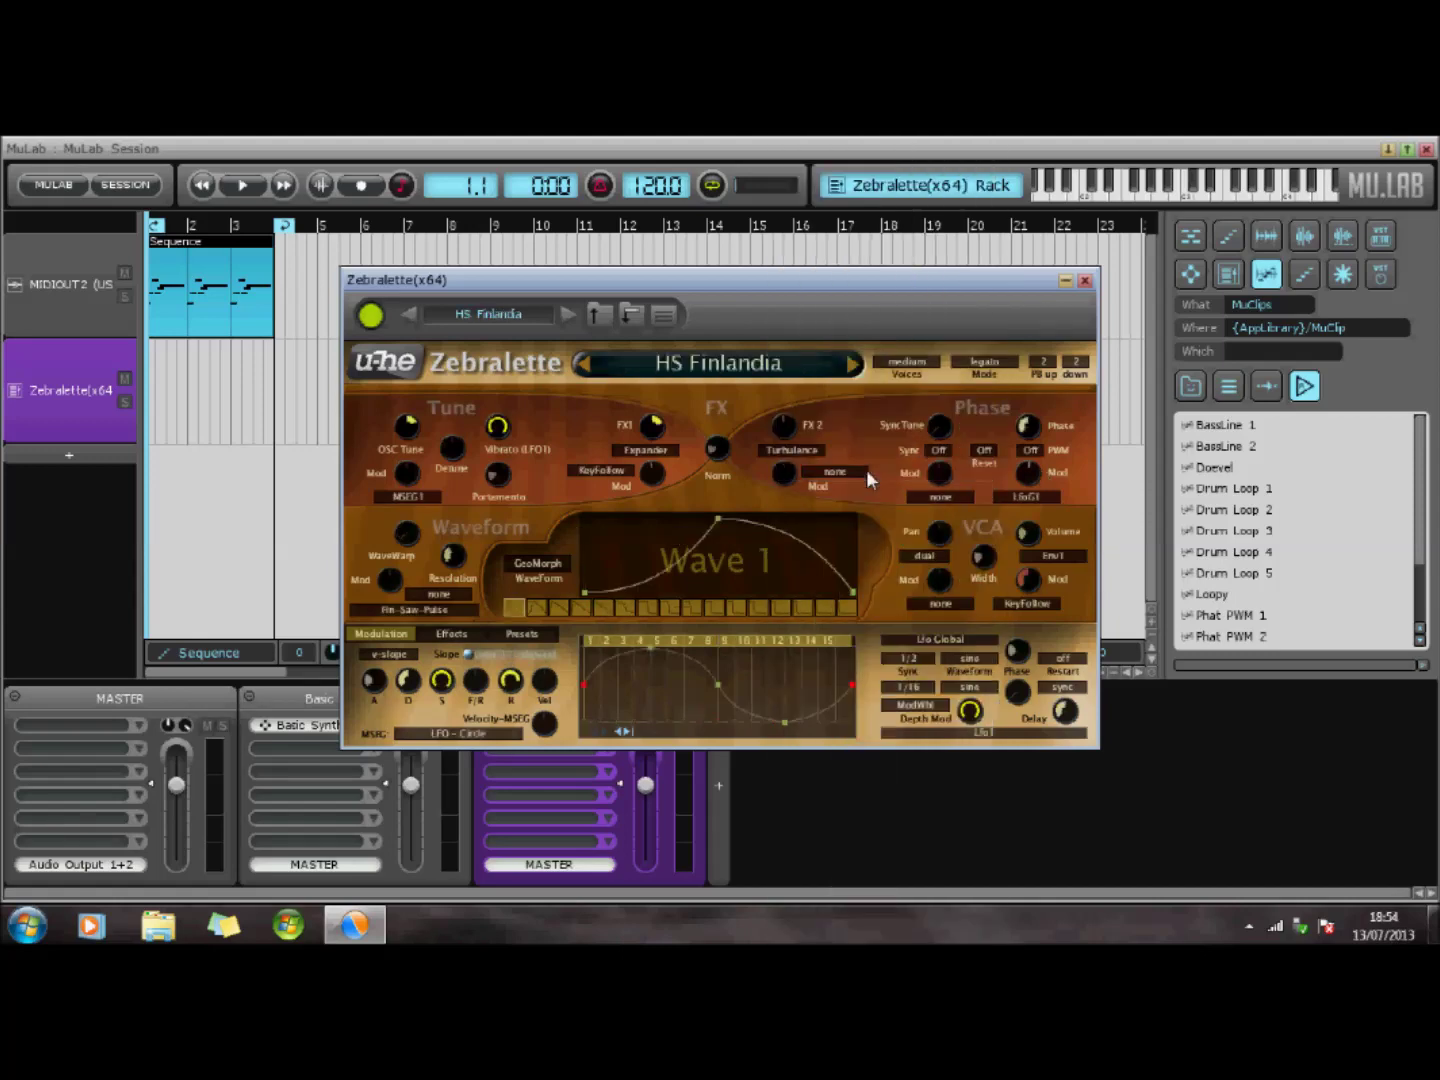
{"action": "left_click", "coordinate": [1084, 280]}
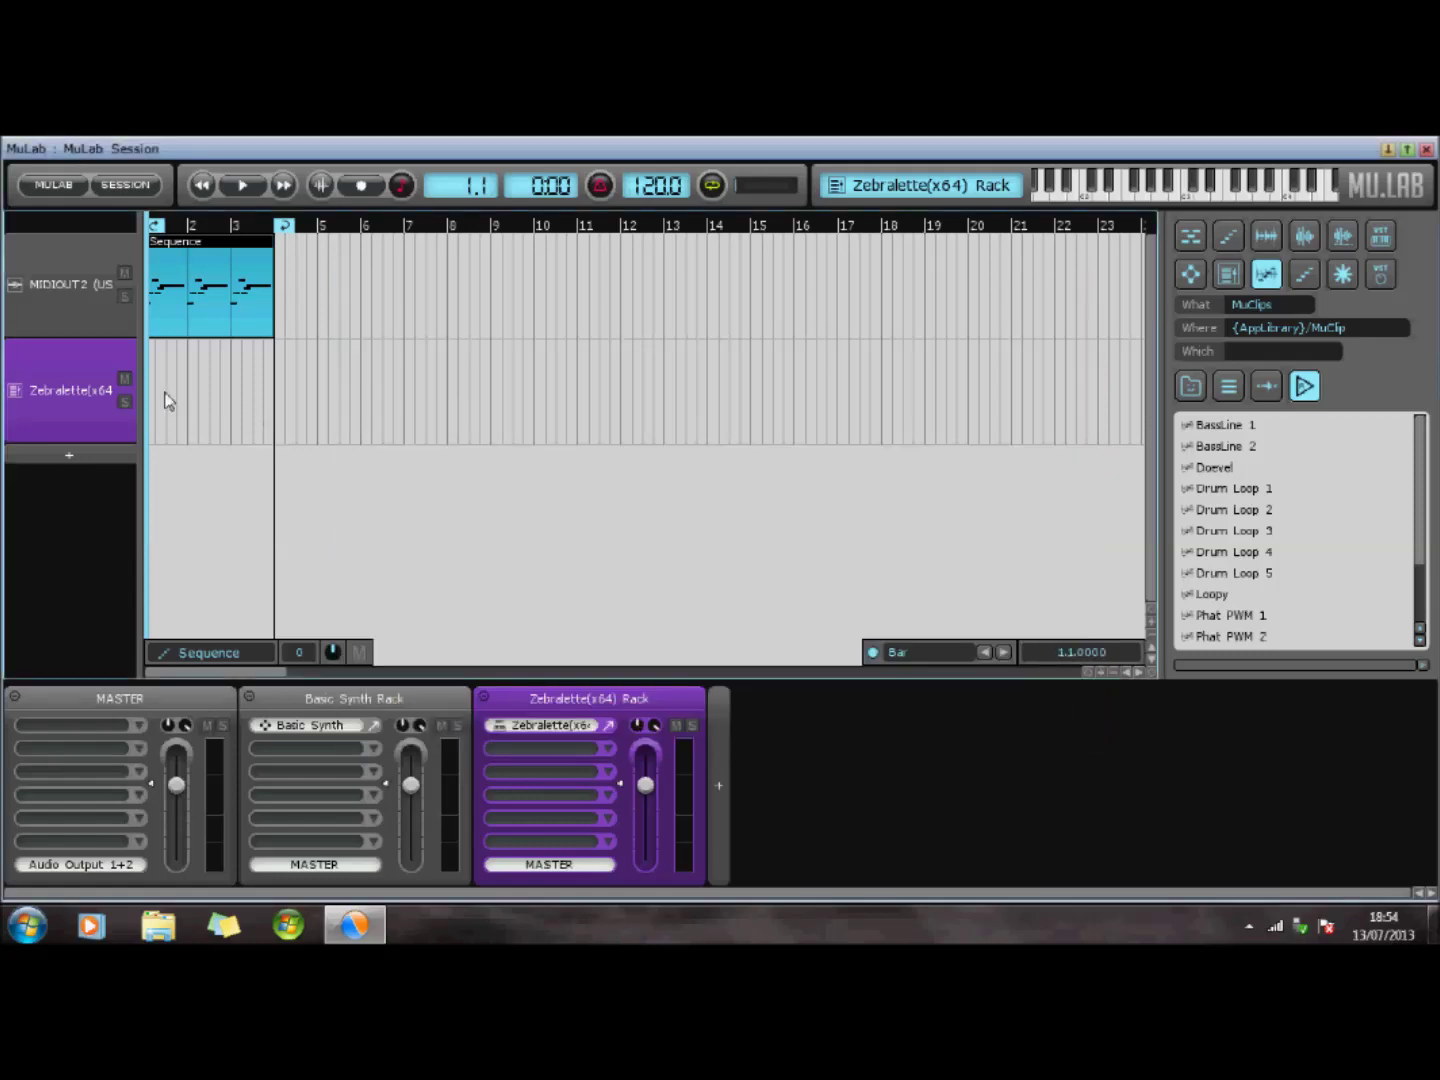
Create Sequence(2) on the Zebralette track and draw four rising notes, holding the fourth into bar 2
{"action": "double_click", "coordinate": [168, 400]}
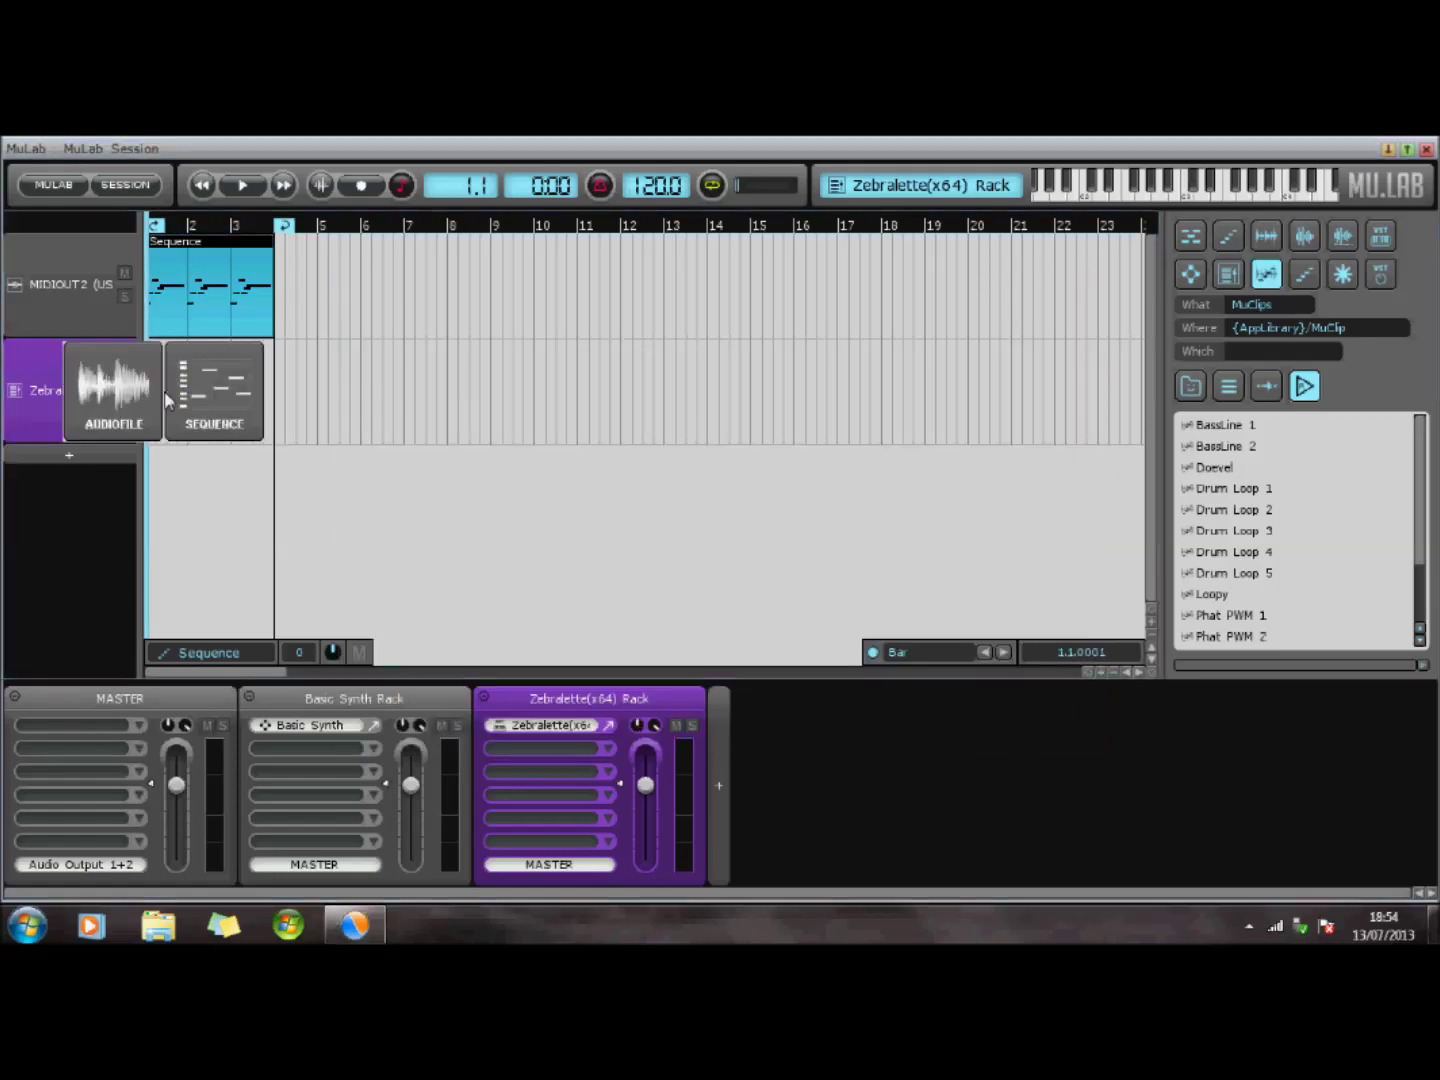
{"action": "left_click", "coordinate": [225, 388]}
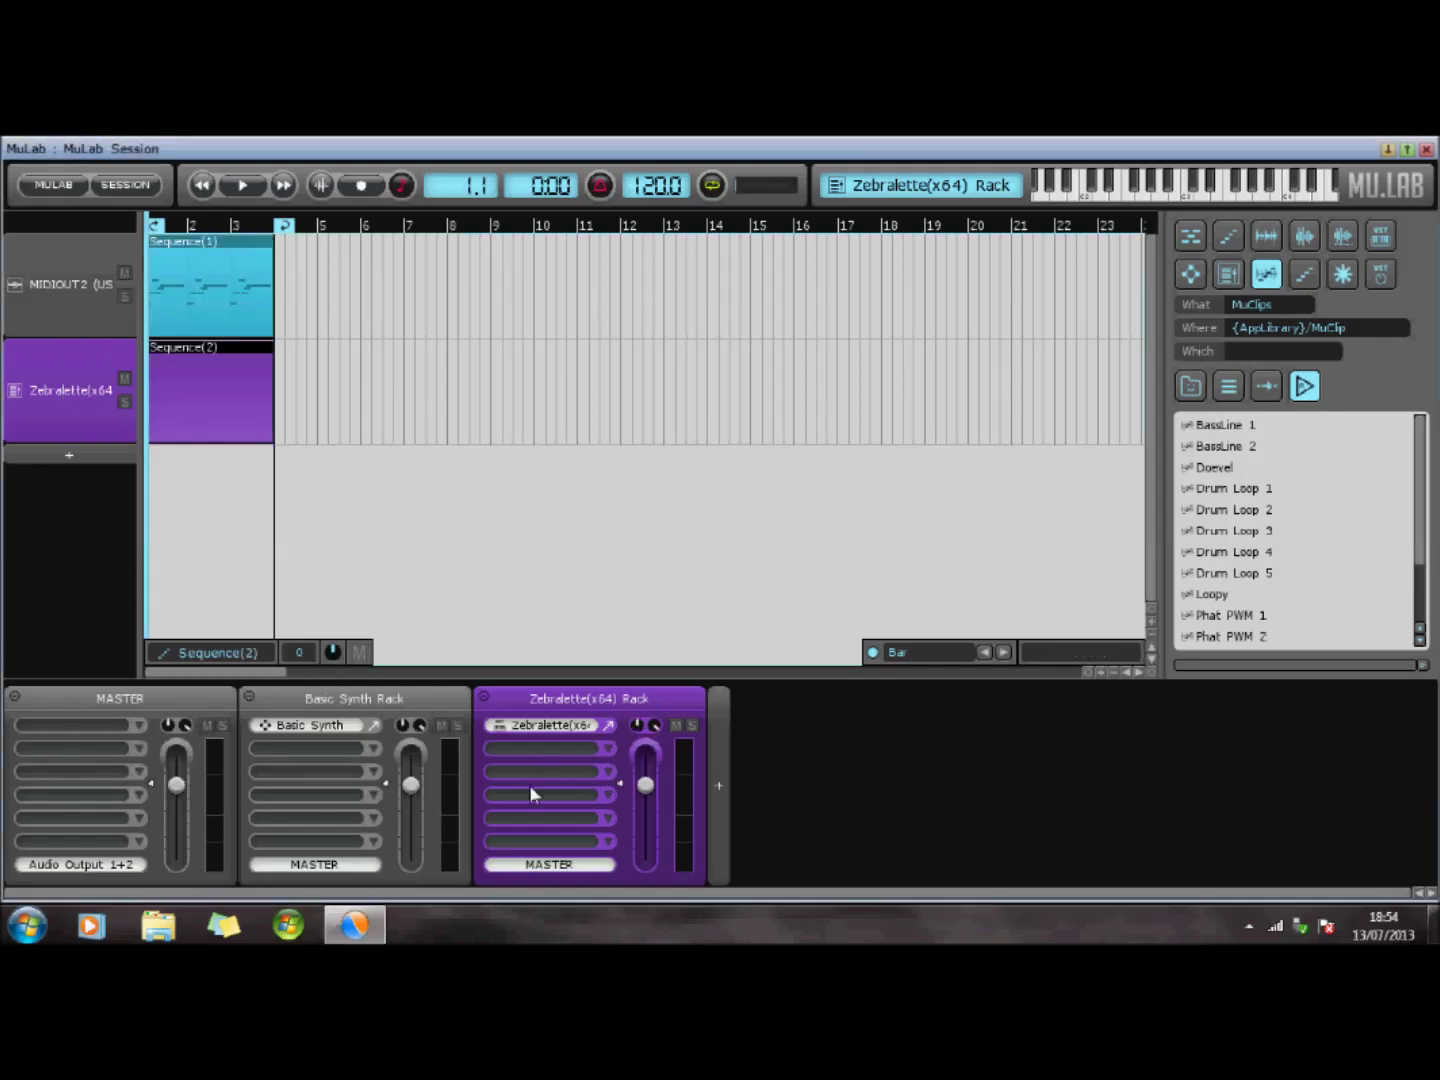
{"action": "double_click", "coordinate": [214, 390]}
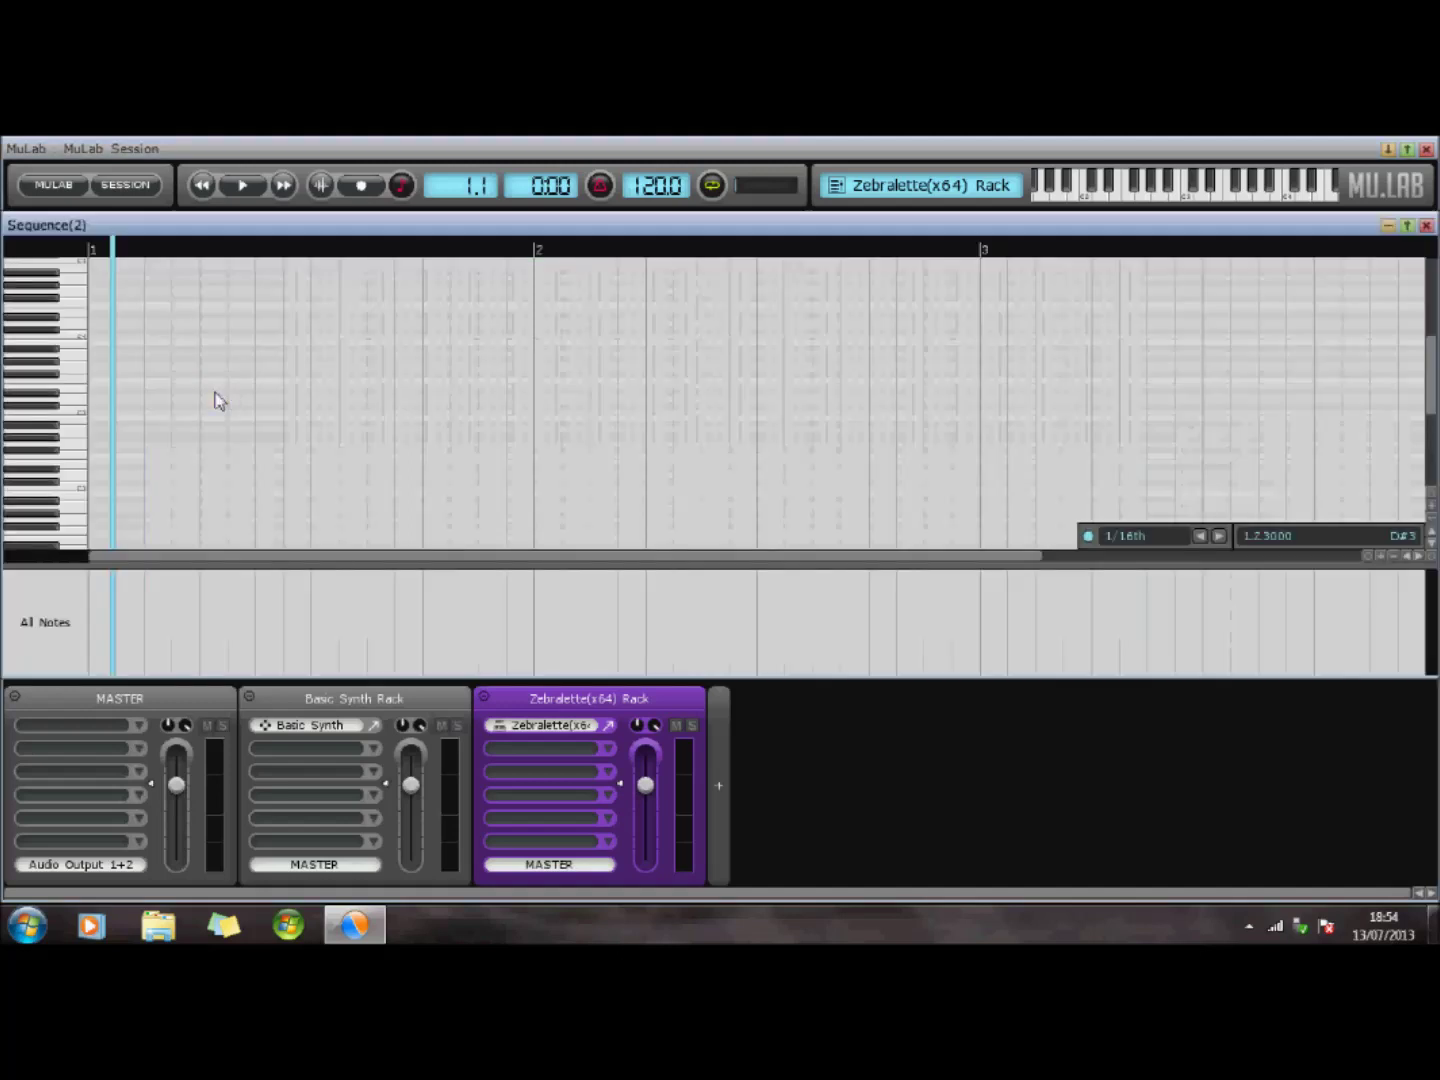
{"action": "left_click", "coordinate": [160, 381]}
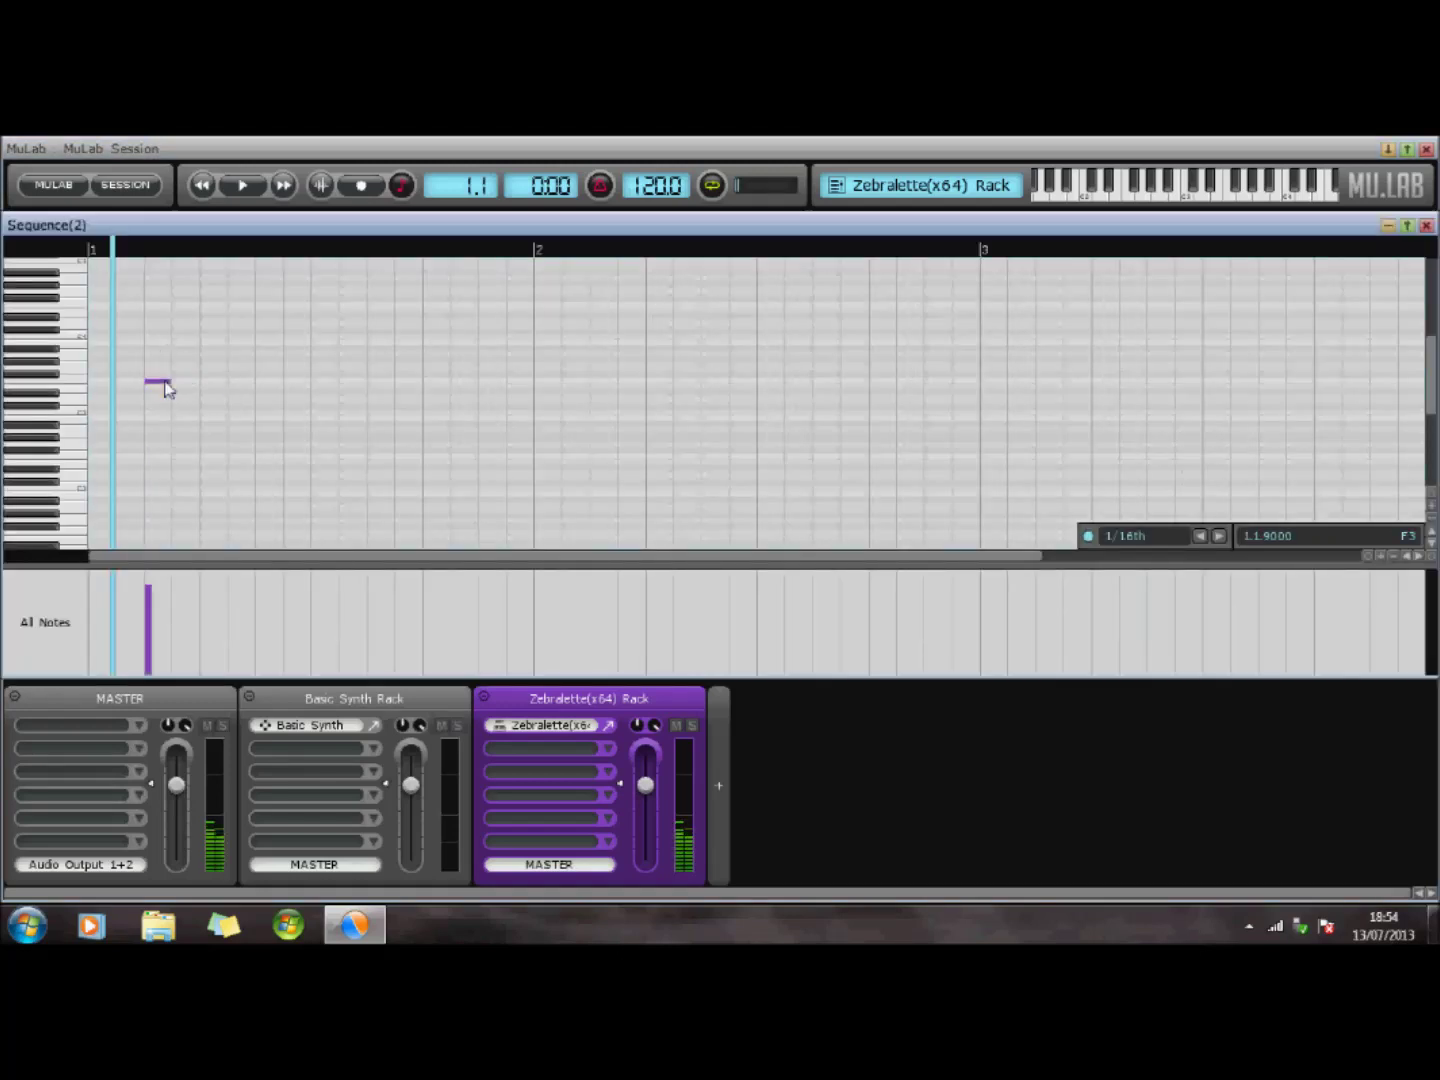
{"action": "left_click", "coordinate": [241, 362]}
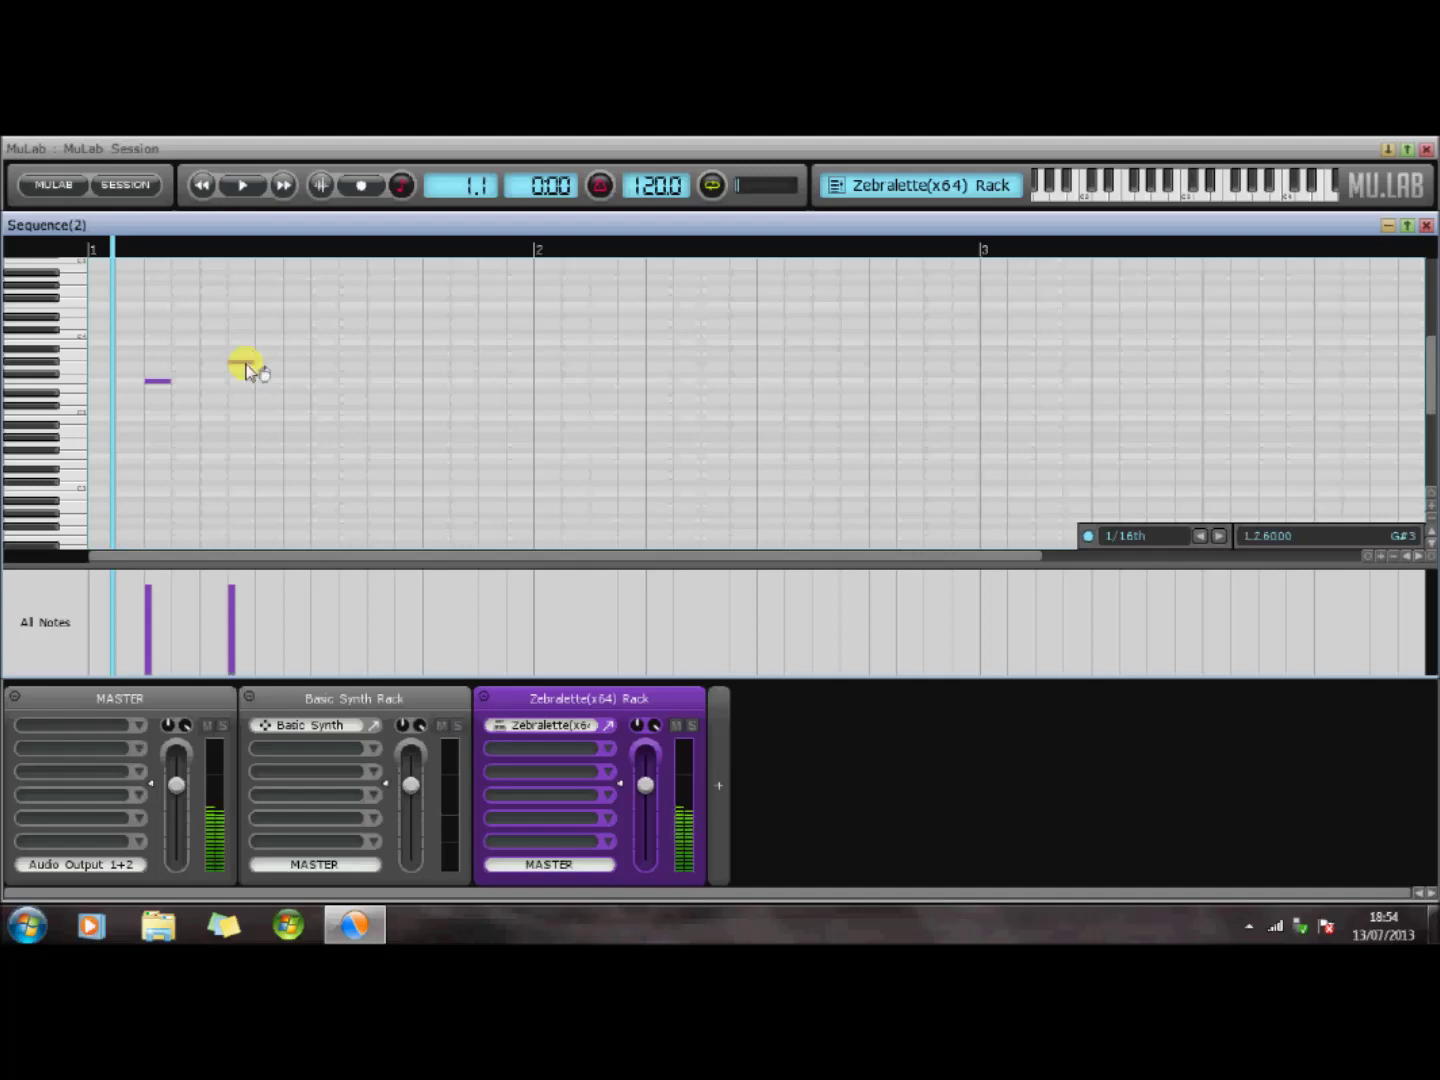
{"action": "left_click", "coordinate": [299, 355]}
{"action": "left_click", "coordinate": [355, 350]}
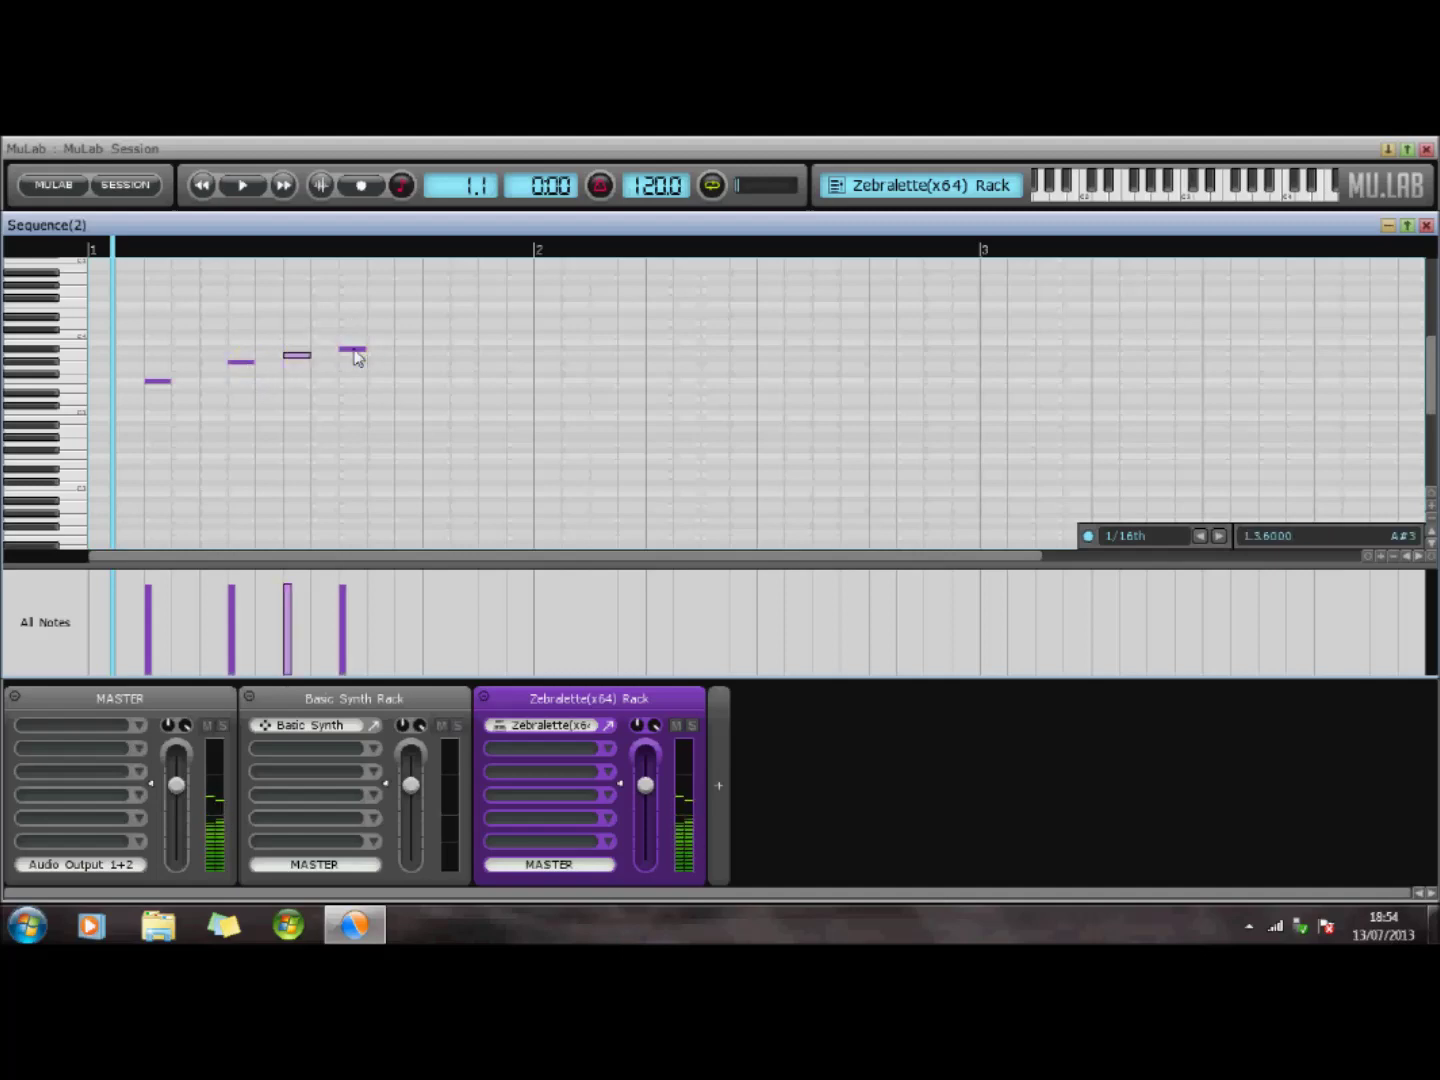
{"action": "left_click_drag", "start_coordinate": [370, 345], "coordinate": [768, 362]}
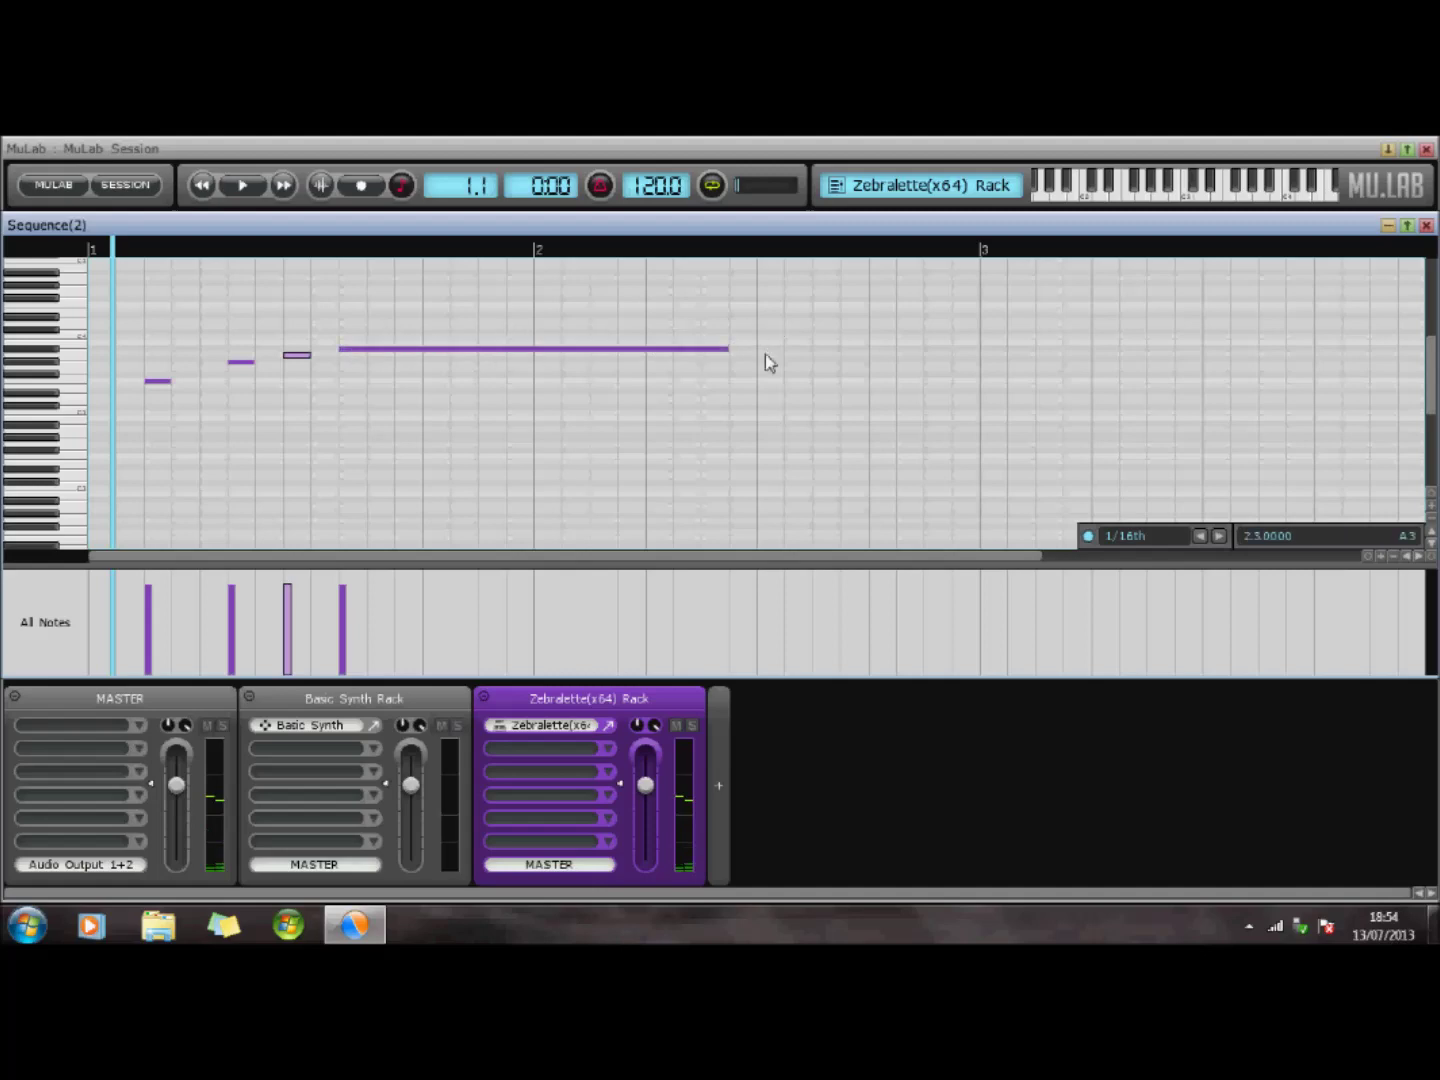
Add a lower five-note phrase, stretching its last note into a long held tone
{"action": "left_click", "coordinate": [350, 457]}
{"action": "left_click", "coordinate": [430, 438]}
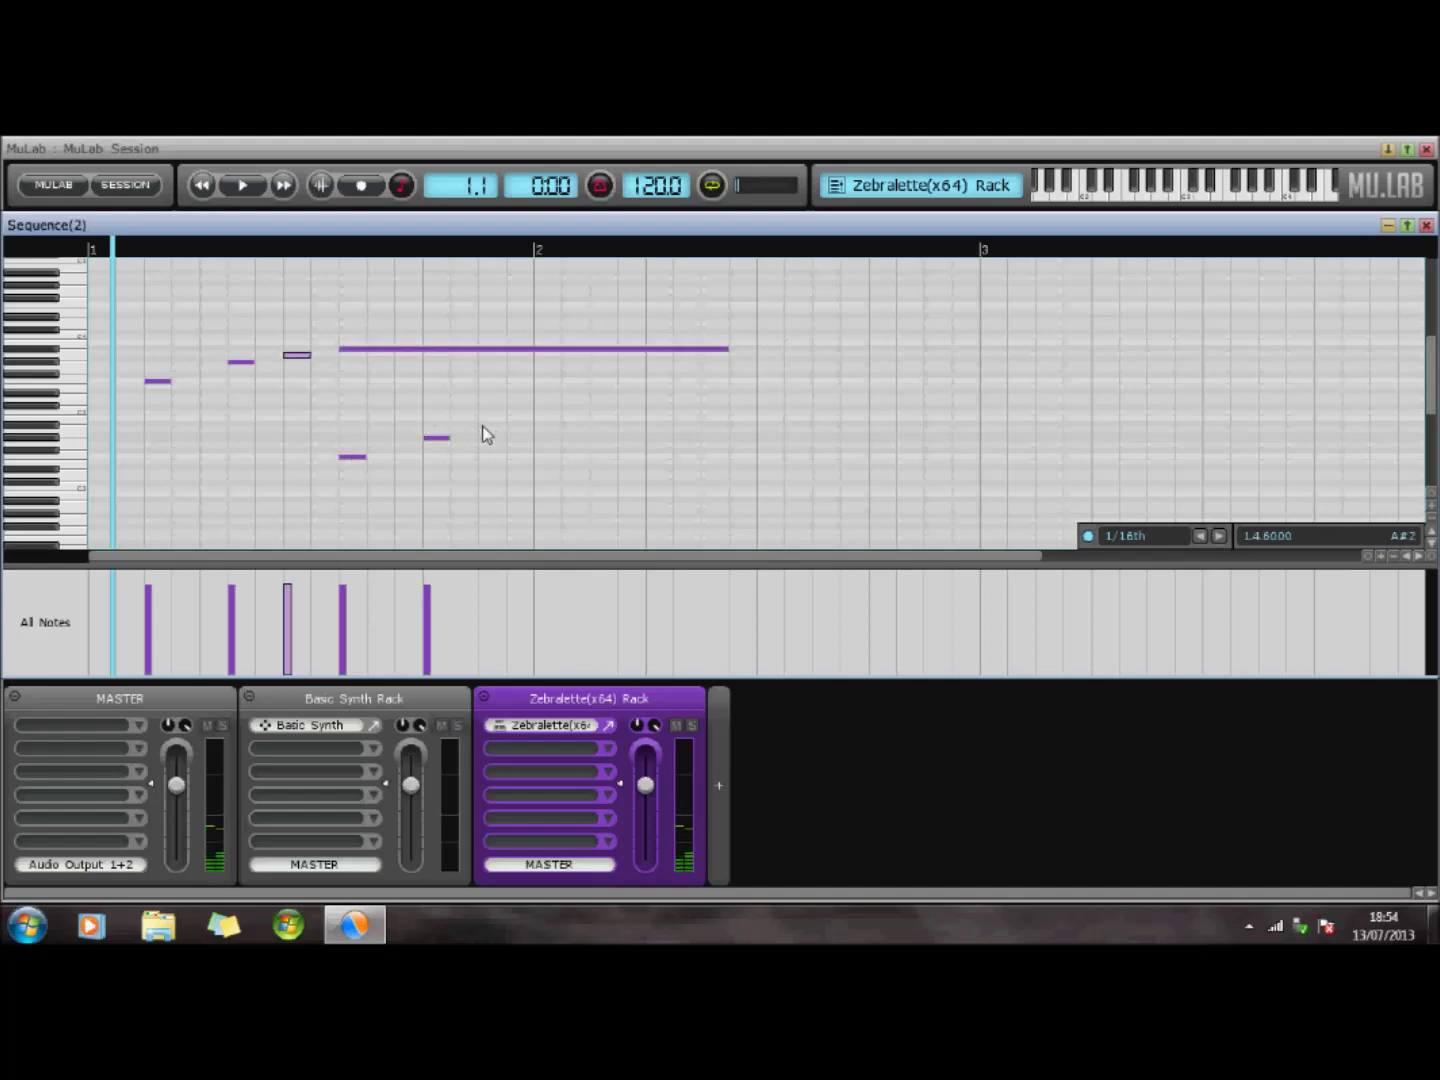
{"action": "left_click", "coordinate": [466, 425]}
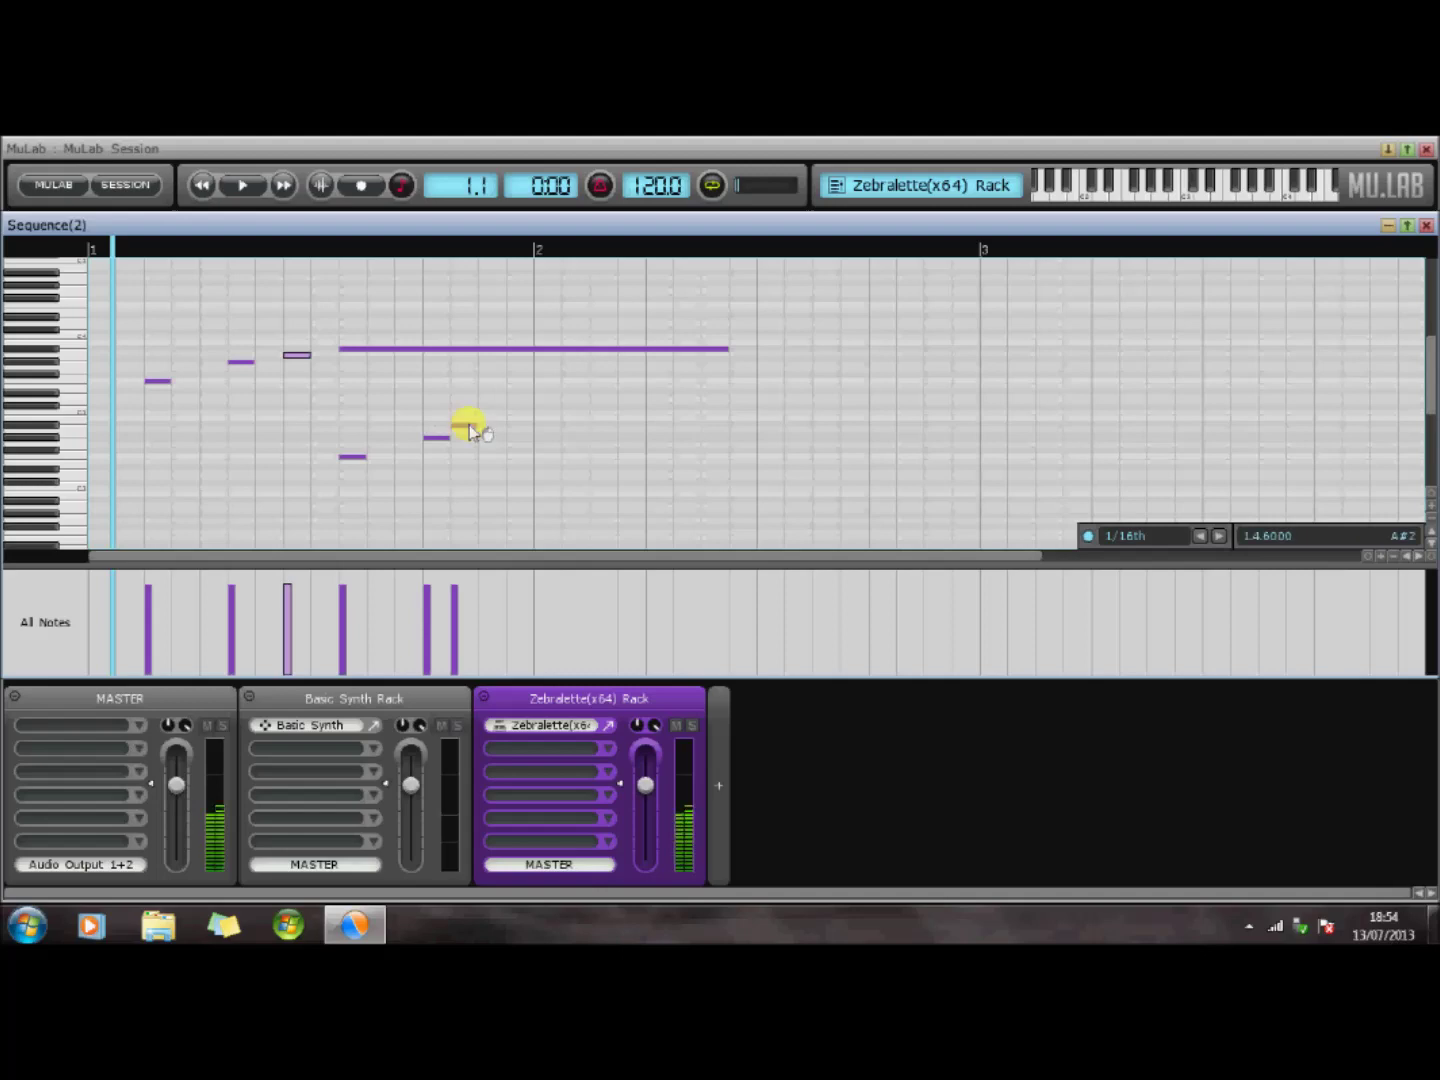
{"action": "left_click", "coordinate": [572, 394]}
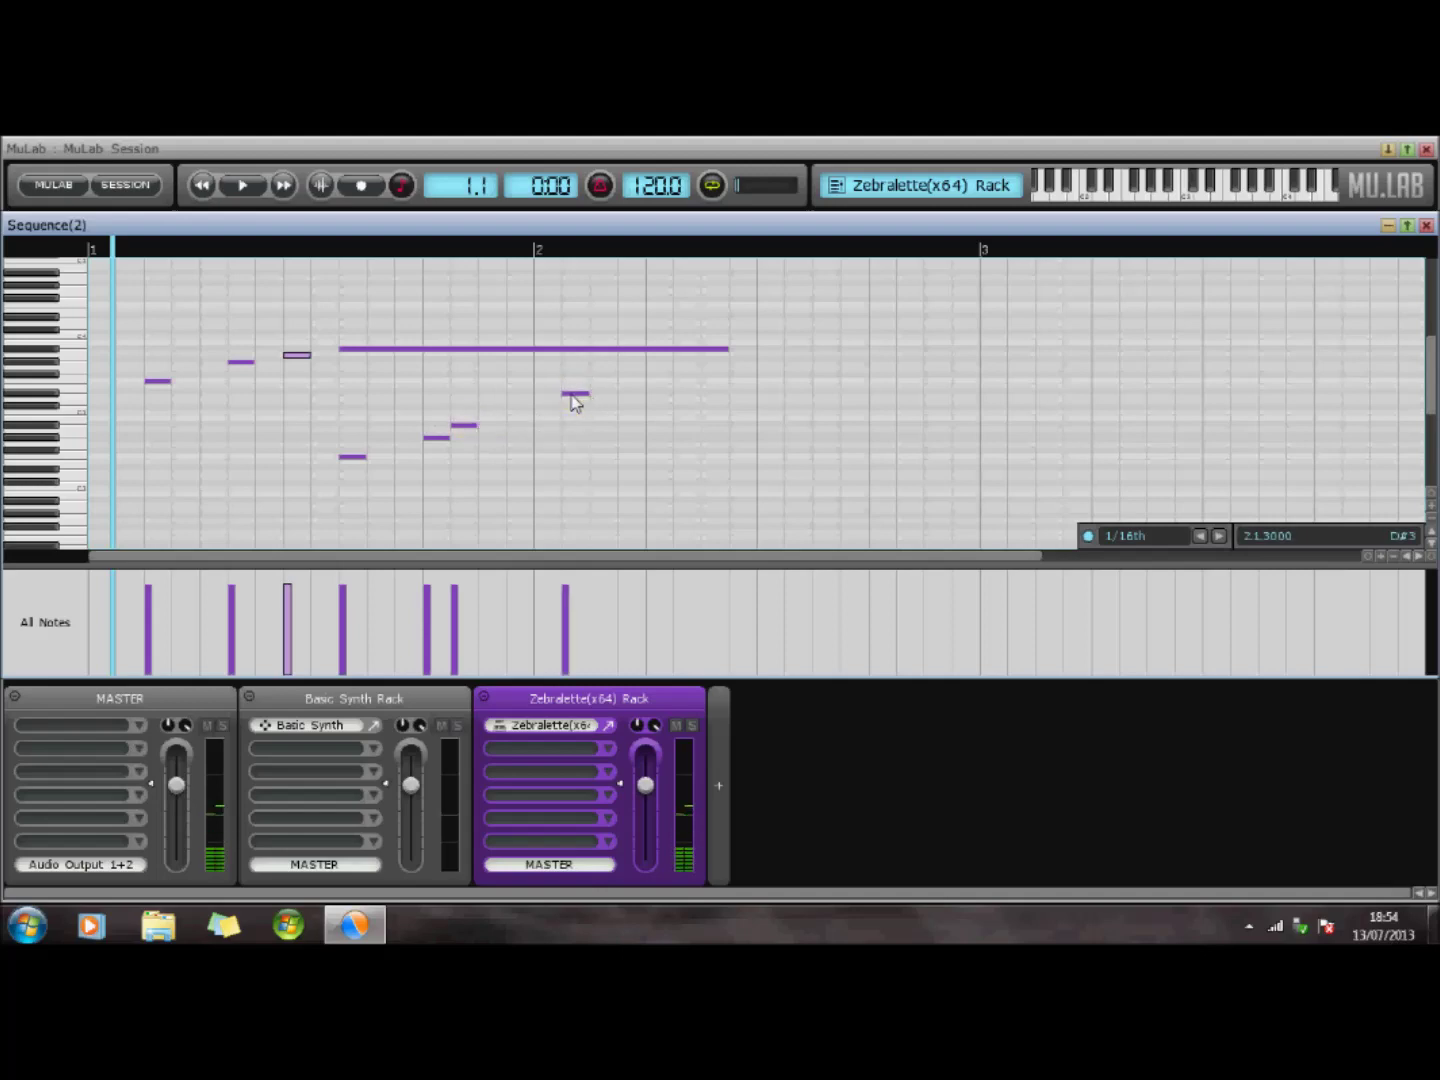
{"action": "left_click", "coordinate": [604, 400]}
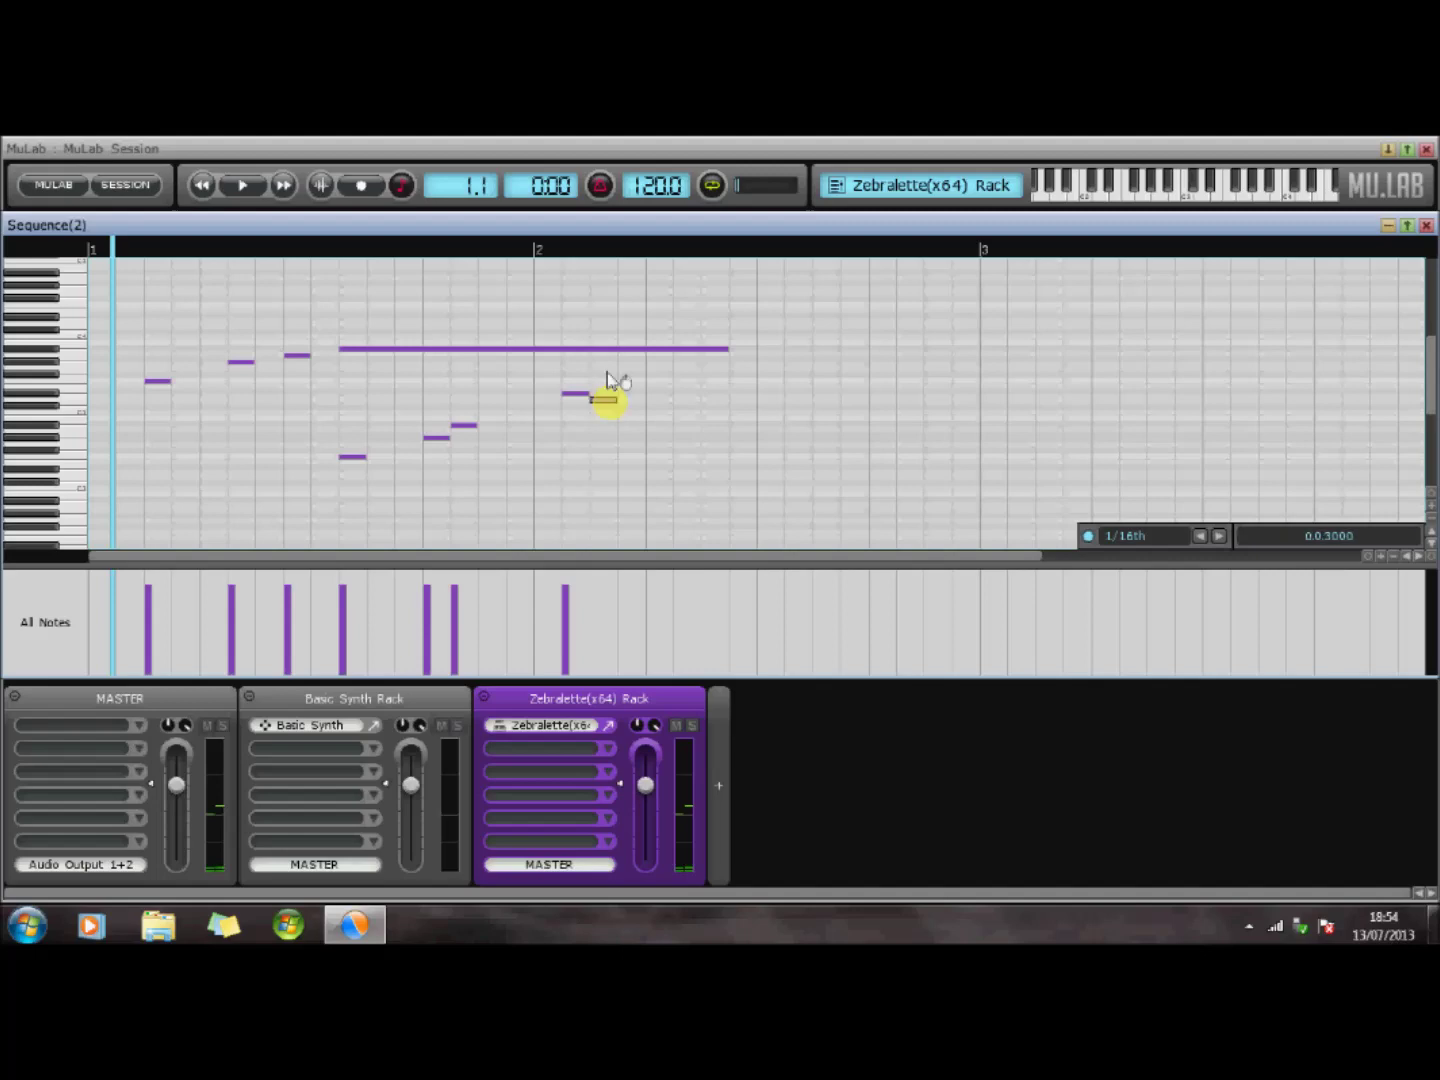
{"action": "left_click_drag", "start_coordinate": [614, 399], "coordinate": [1345, 399]}
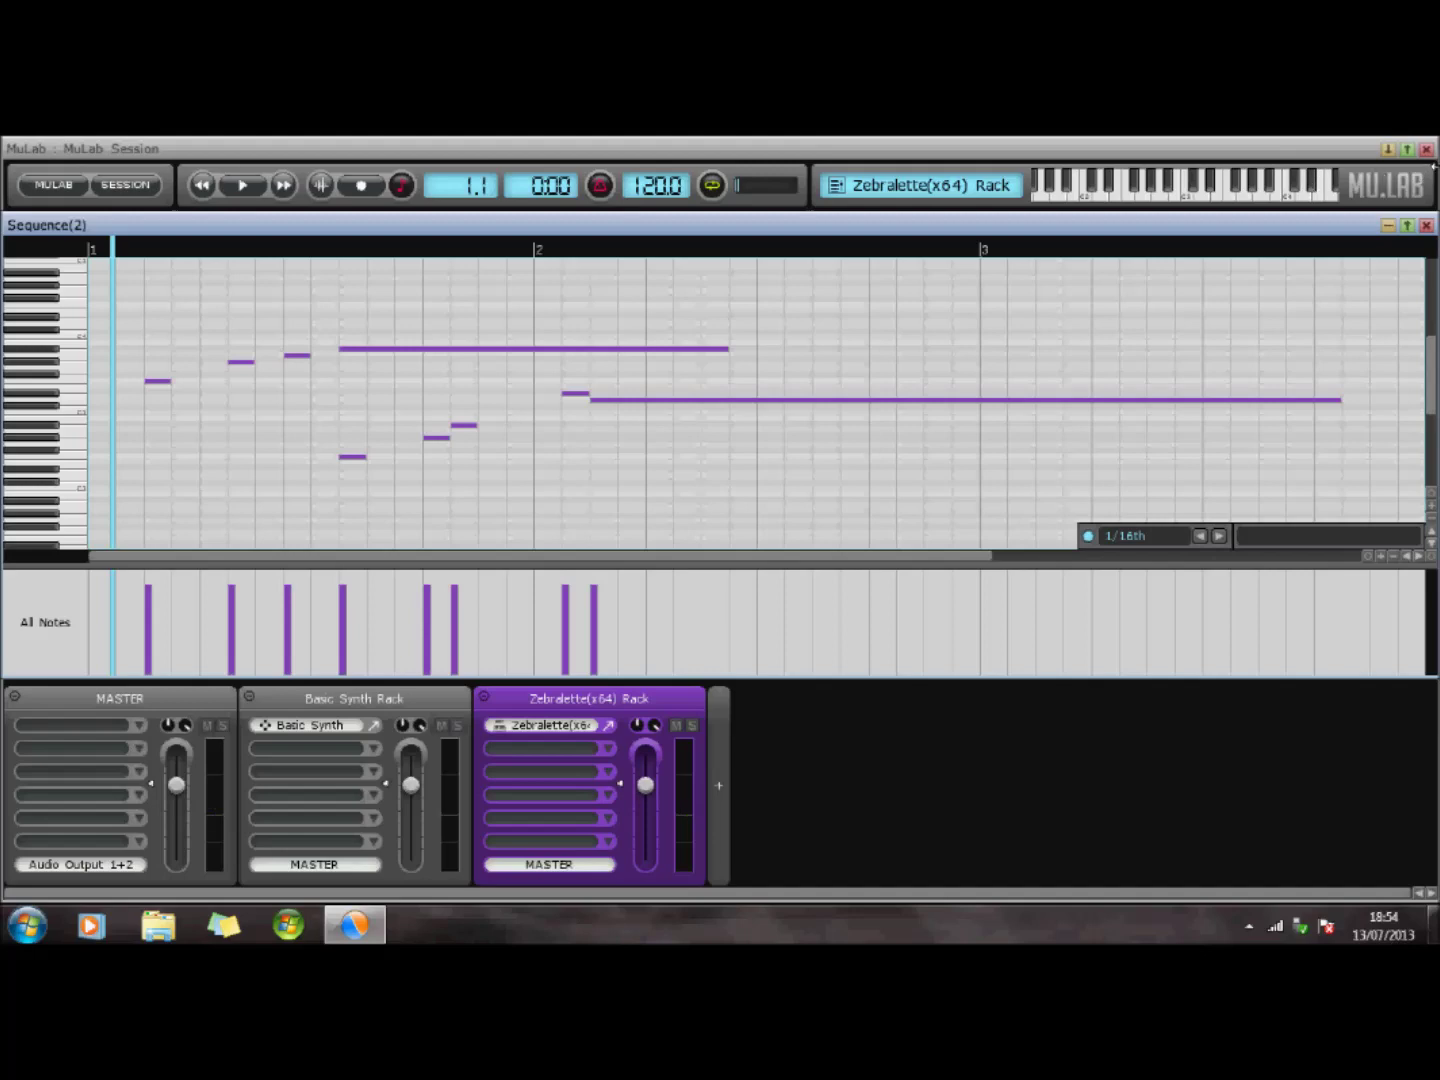
Close the note editor, play both tracks' sequences together, restart once, and stop at bar 1
{"action": "left_click", "coordinate": [1427, 226]}
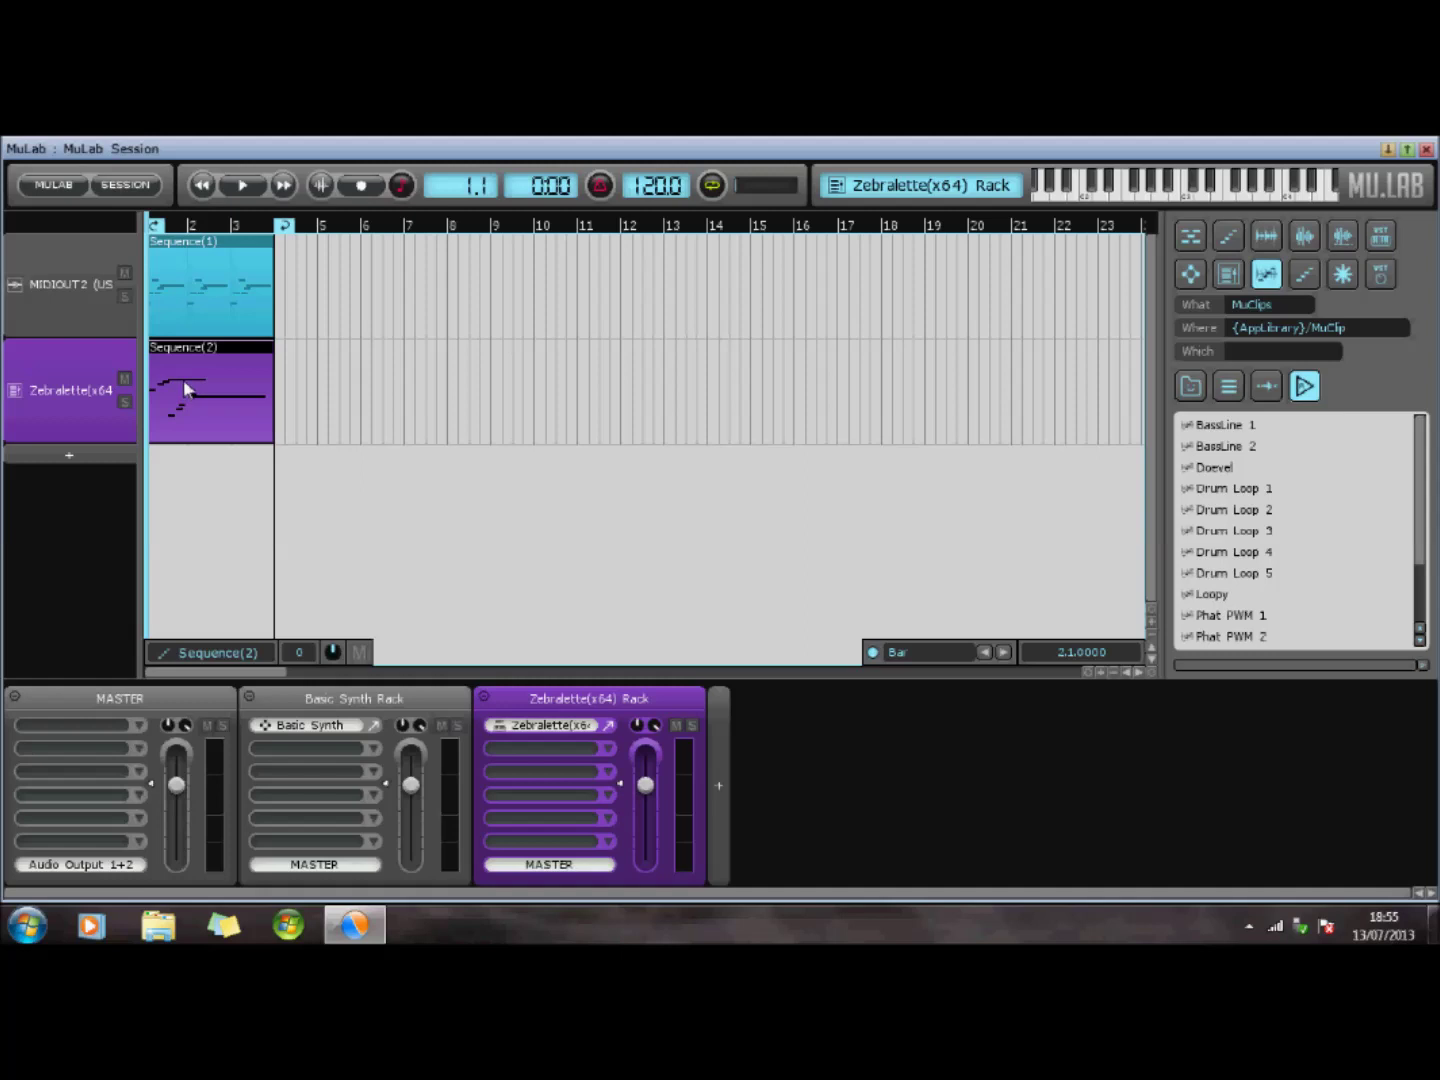
{"action": "left_click", "coordinate": [247, 186]}
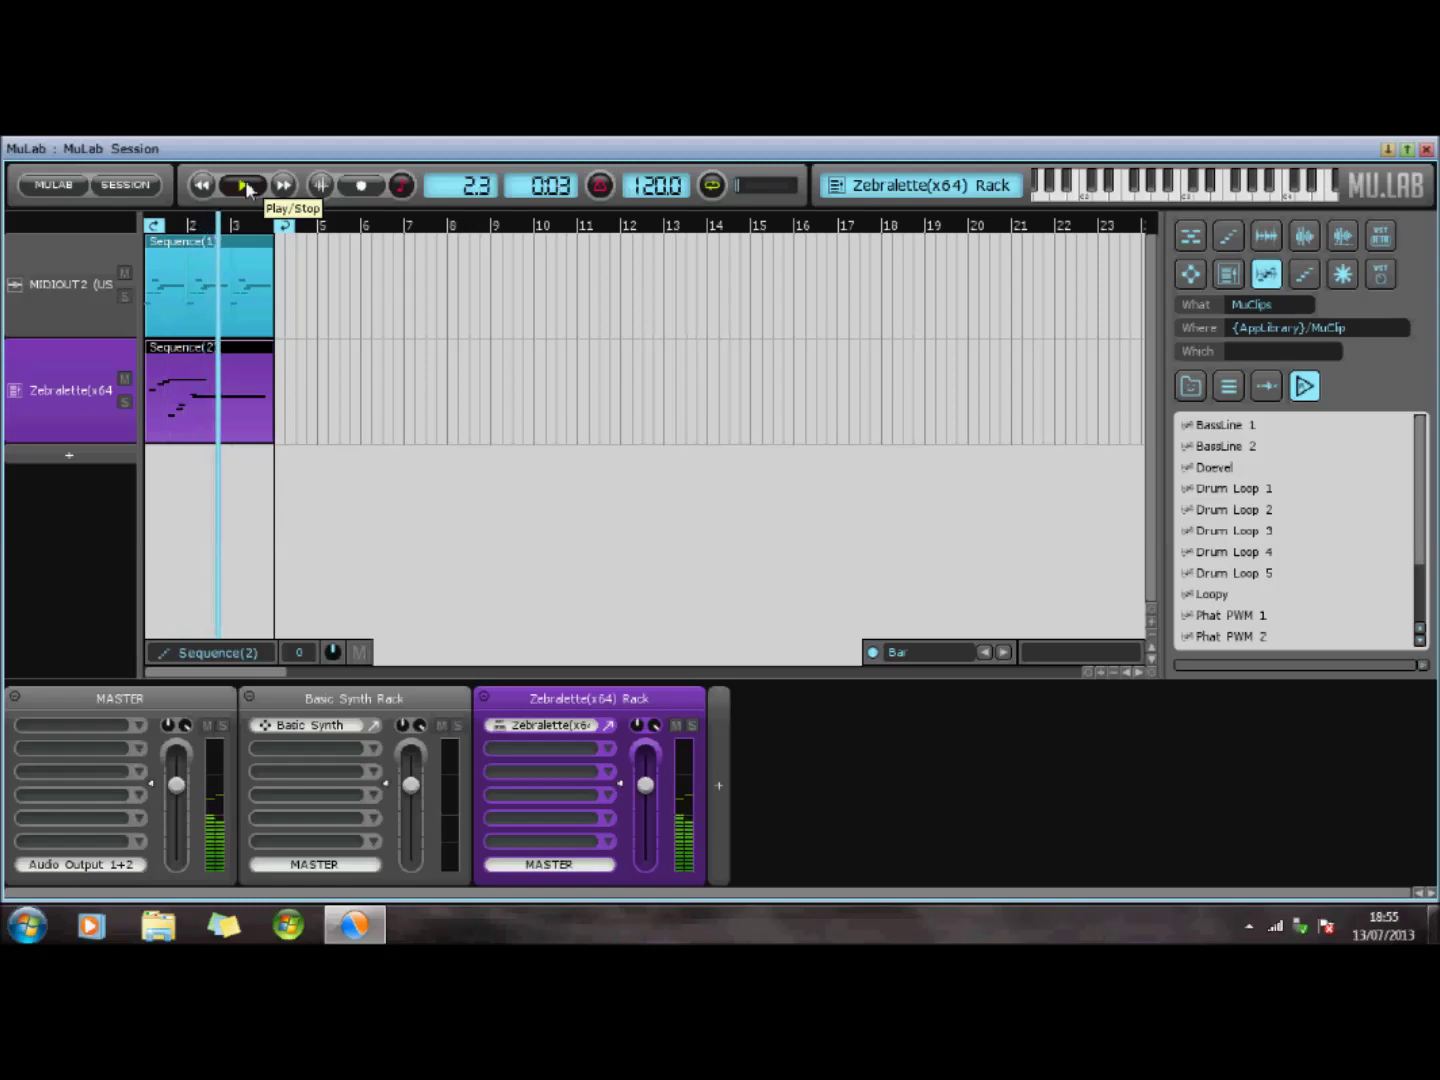
{"action": "left_click", "coordinate": [245, 185]}
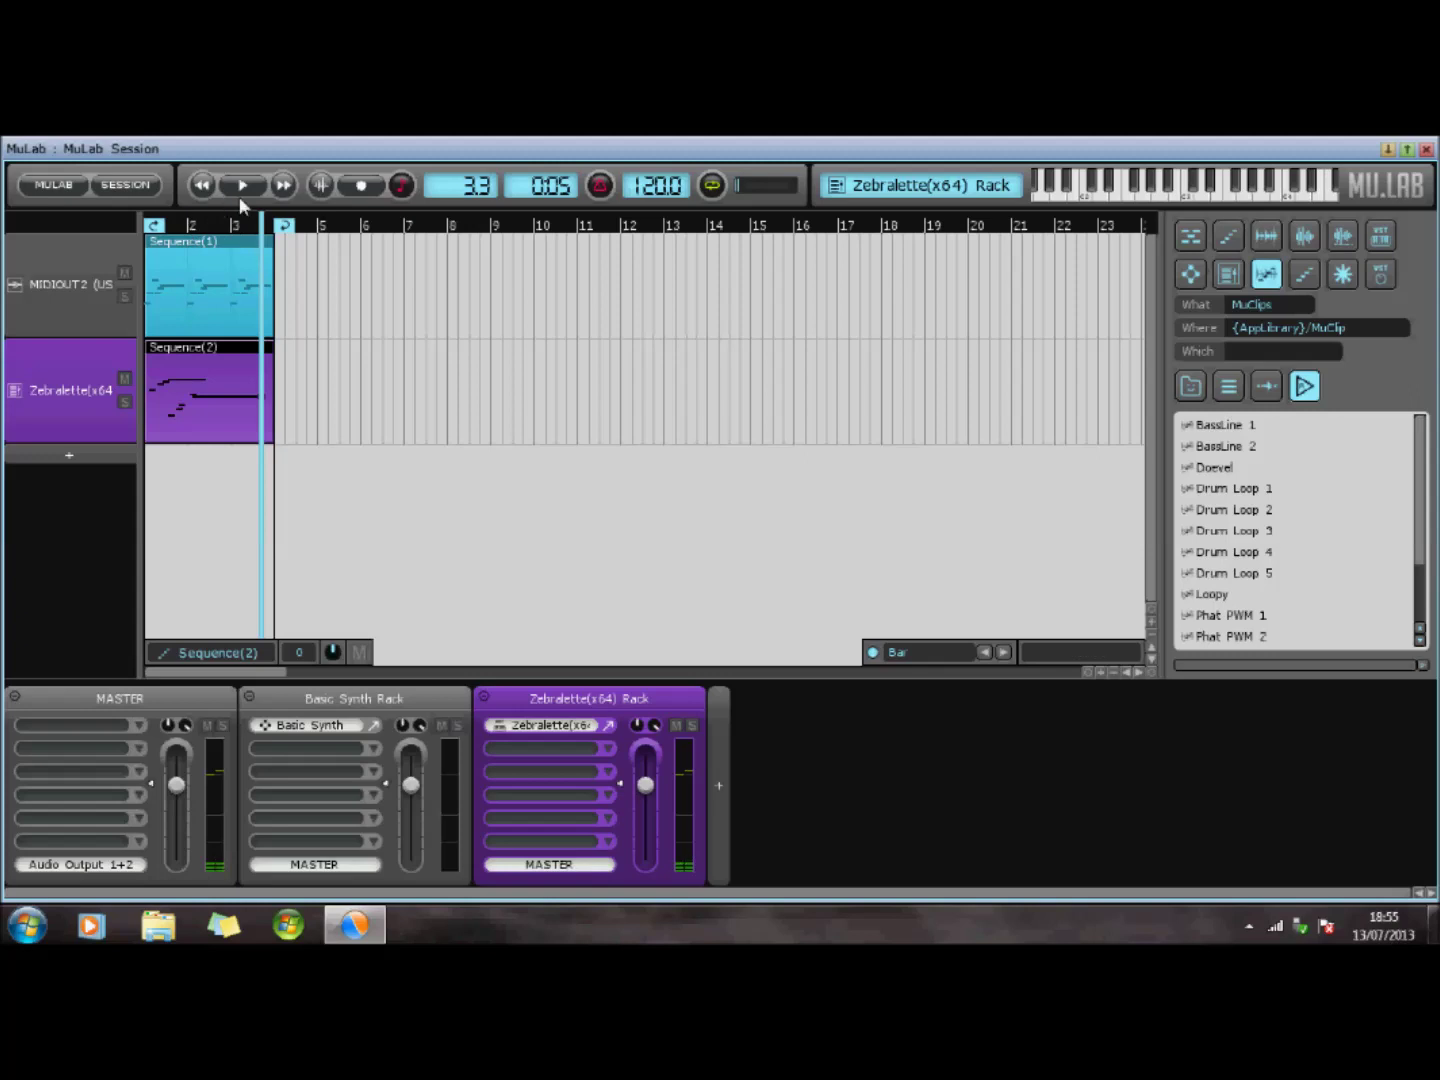
{"action": "left_click", "coordinate": [246, 189]}
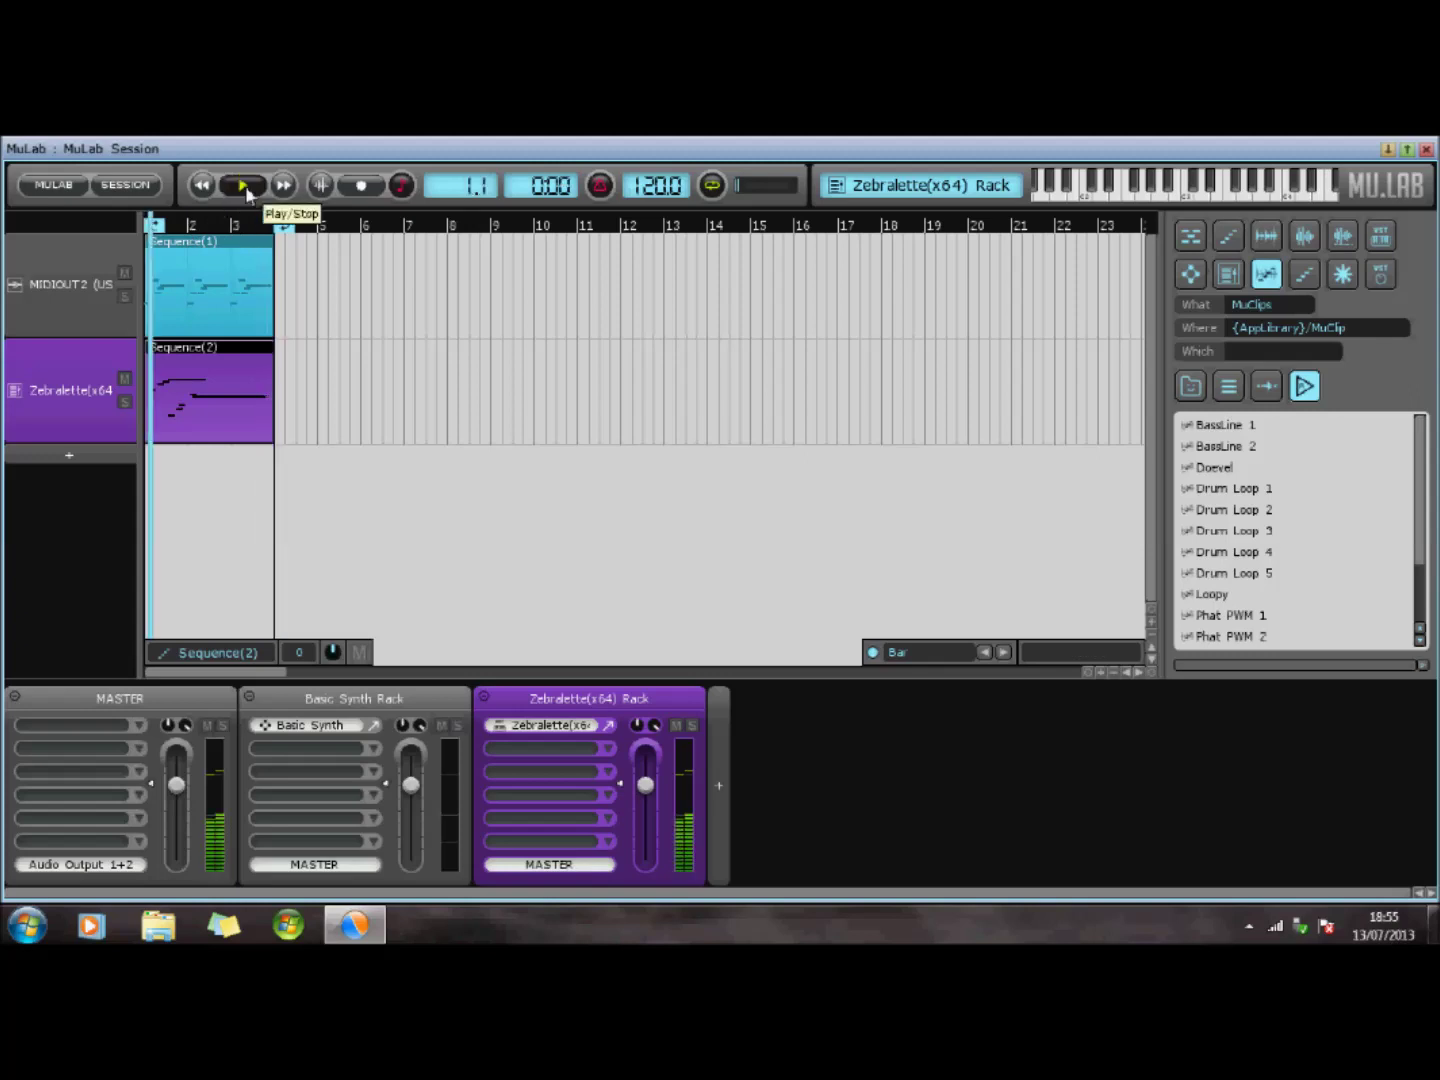
{"action": "left_click", "coordinate": [247, 187]}
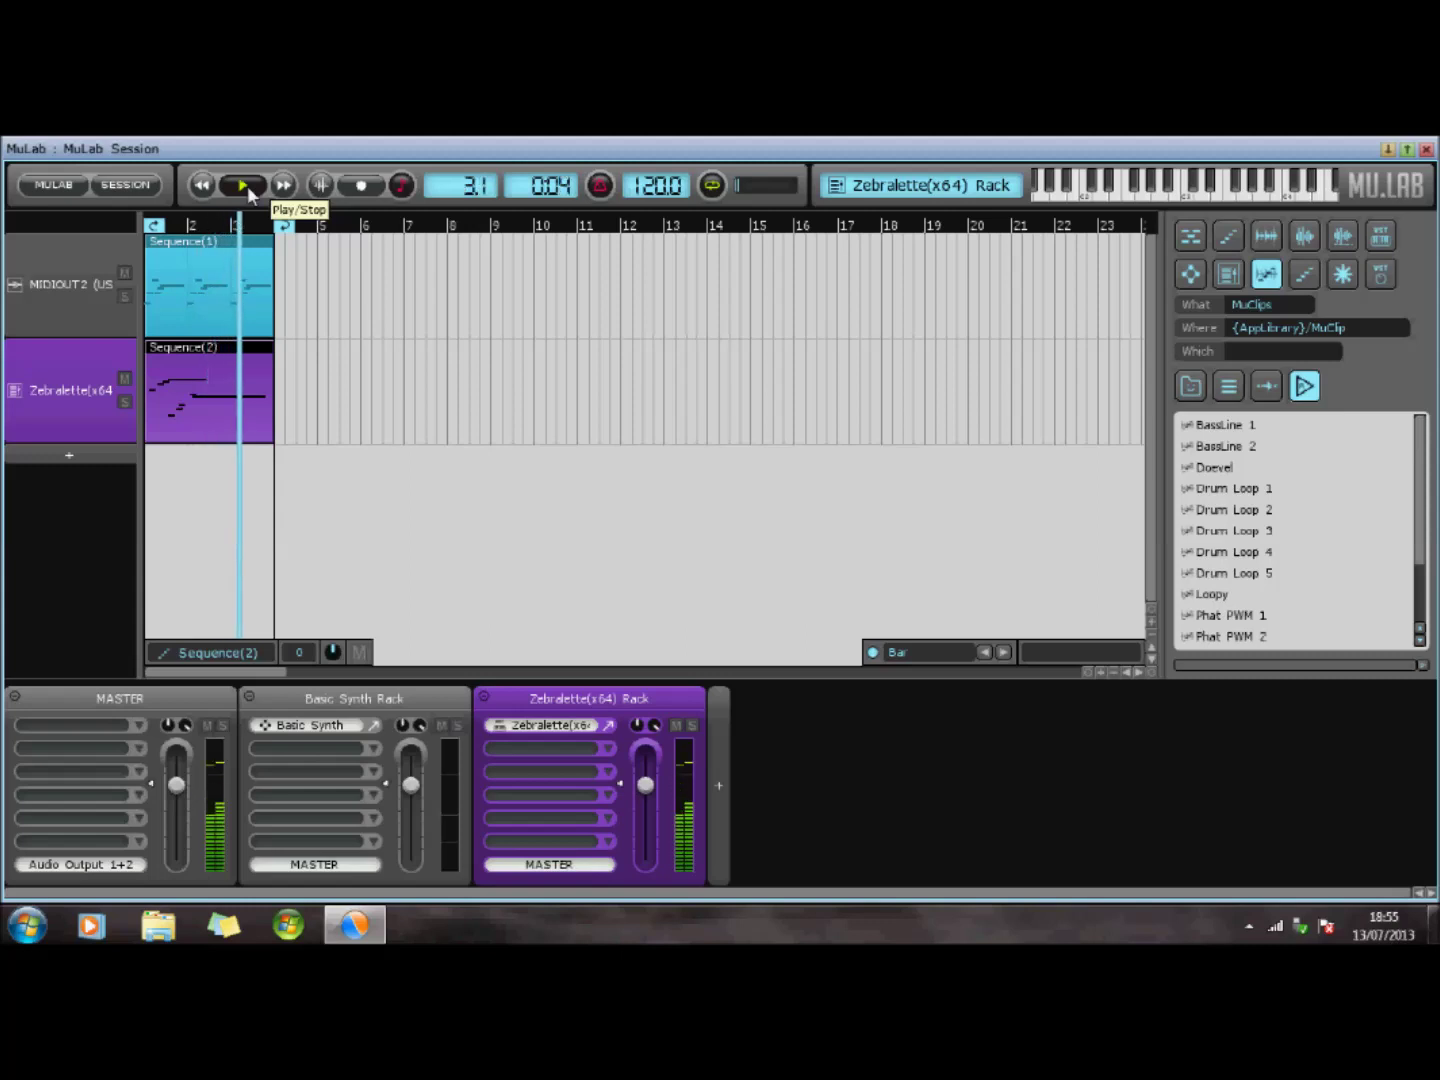
{"action": "left_click", "coordinate": [248, 184]}
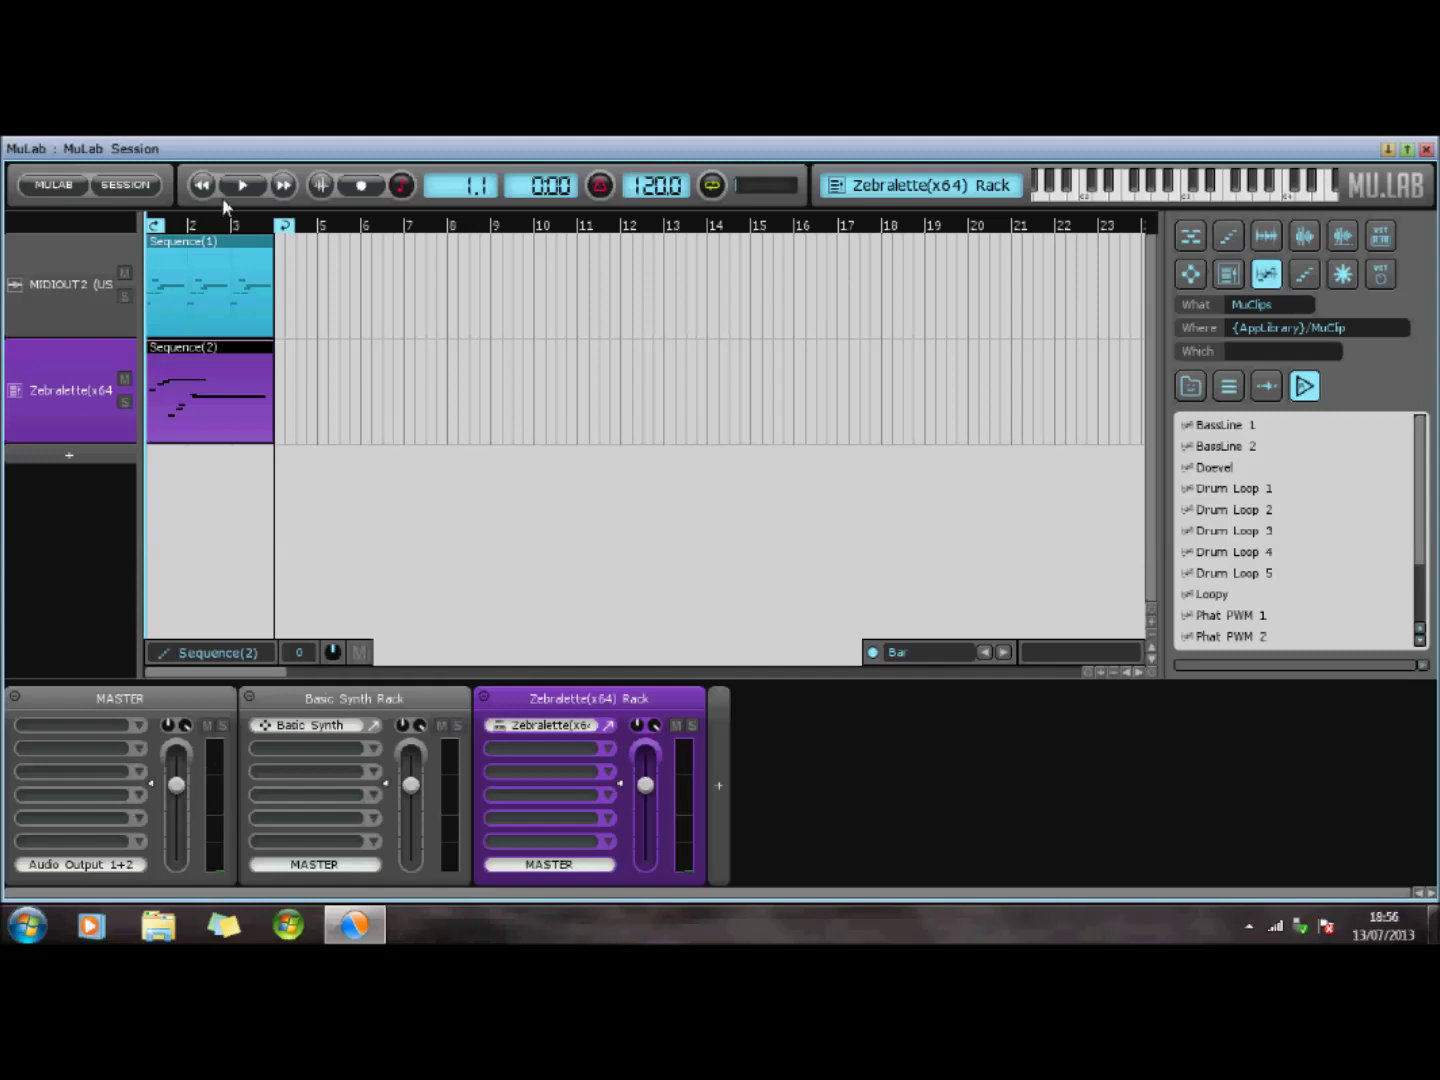
Add an instrument track loaded with Factory Pads Analog Pad2 and create an empty Sequence(3) on it
{"action": "left_click", "coordinate": [74, 454]}
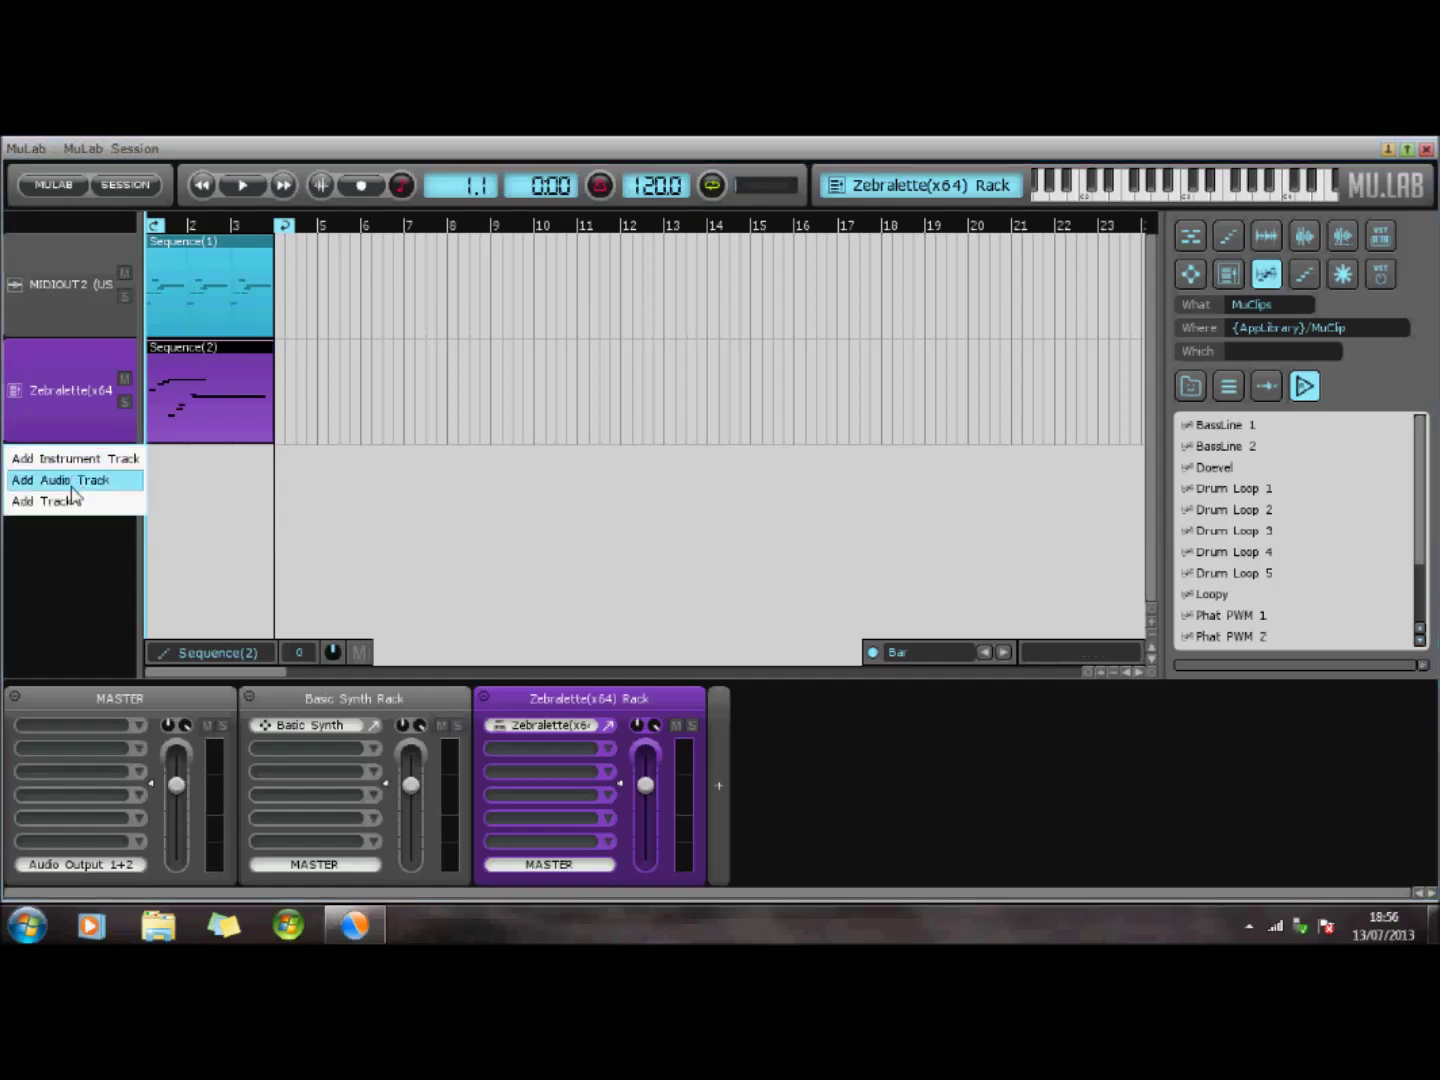
{"action": "left_click", "coordinate": [87, 462]}
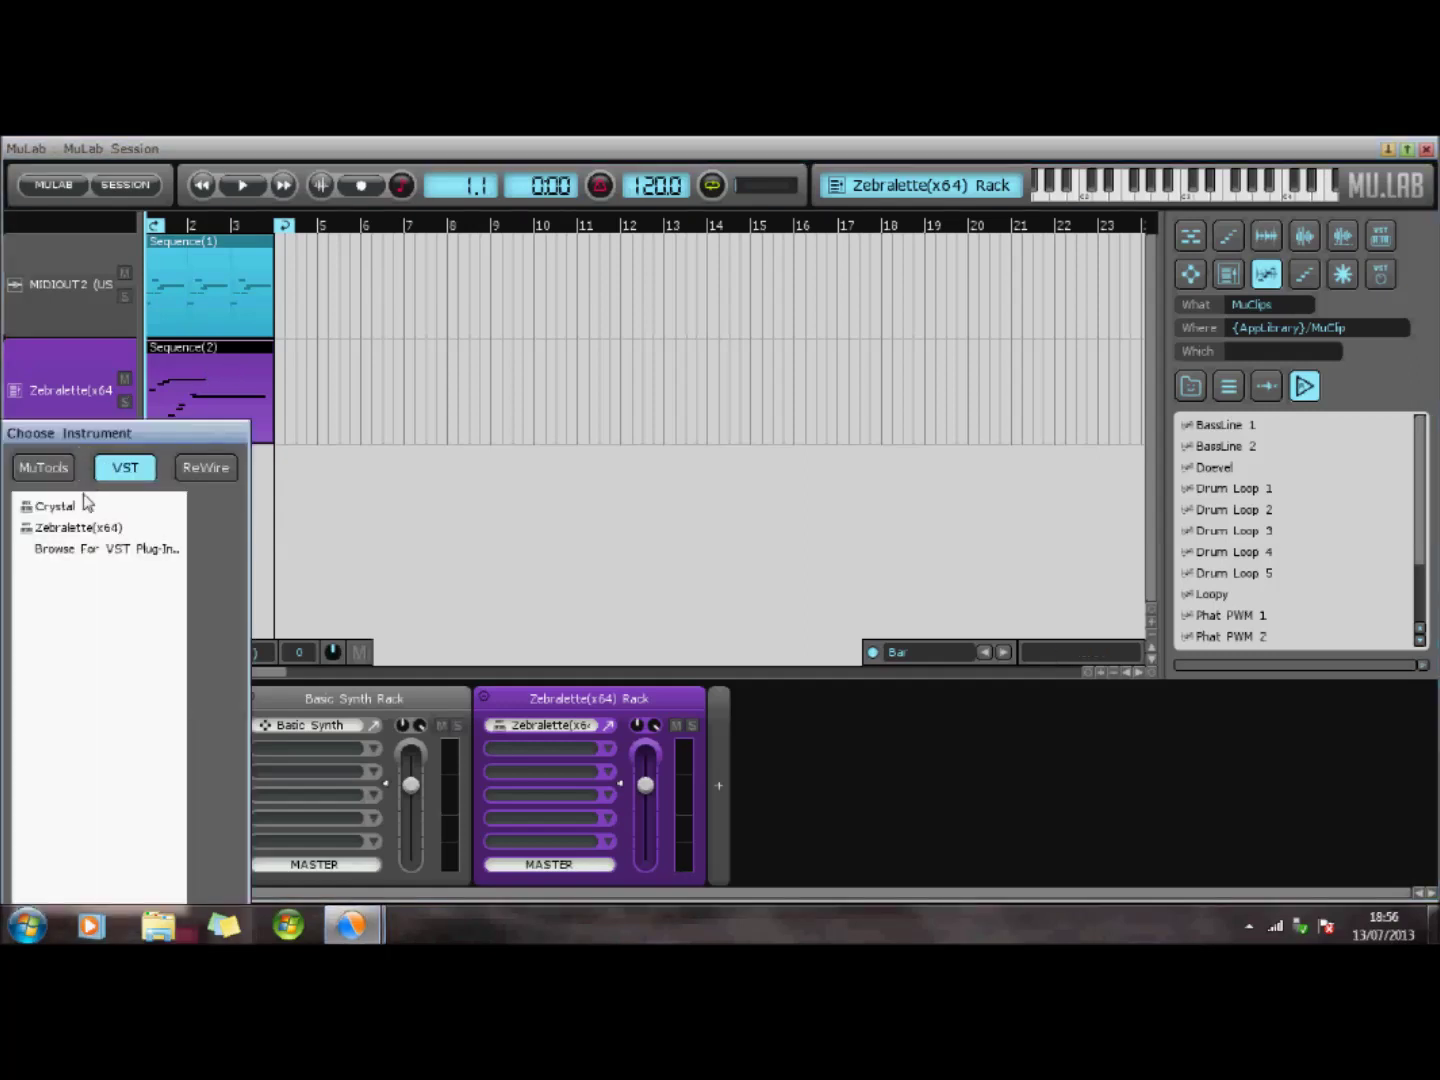
{"action": "left_click", "coordinate": [71, 466]}
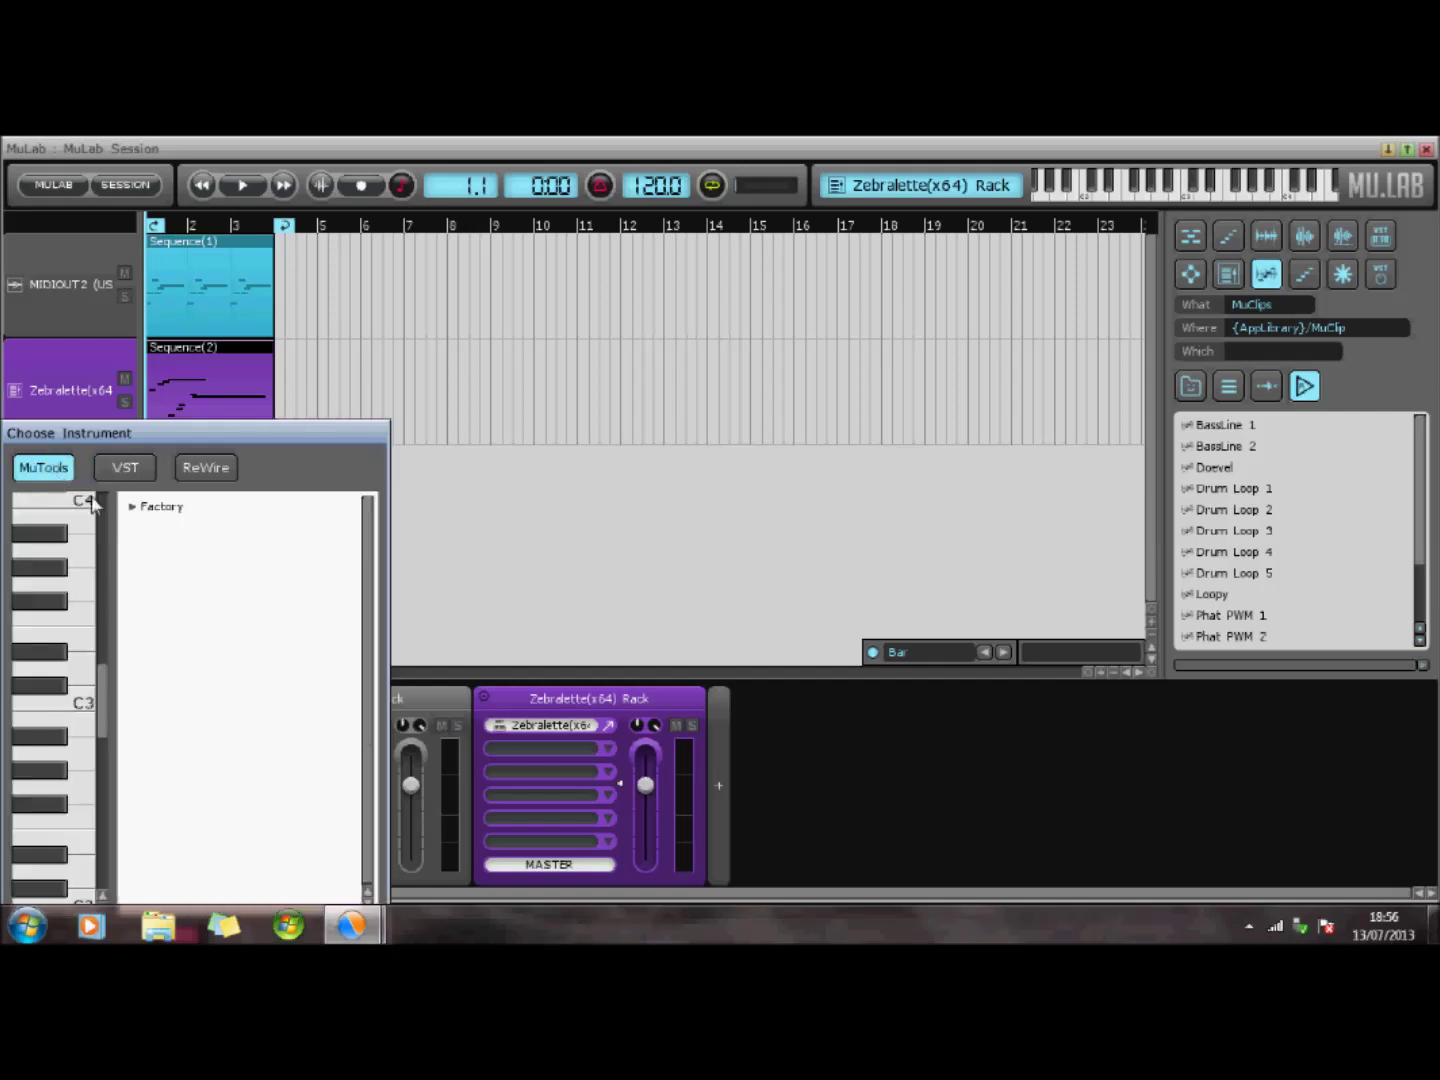
{"action": "left_click", "coordinate": [132, 505]}
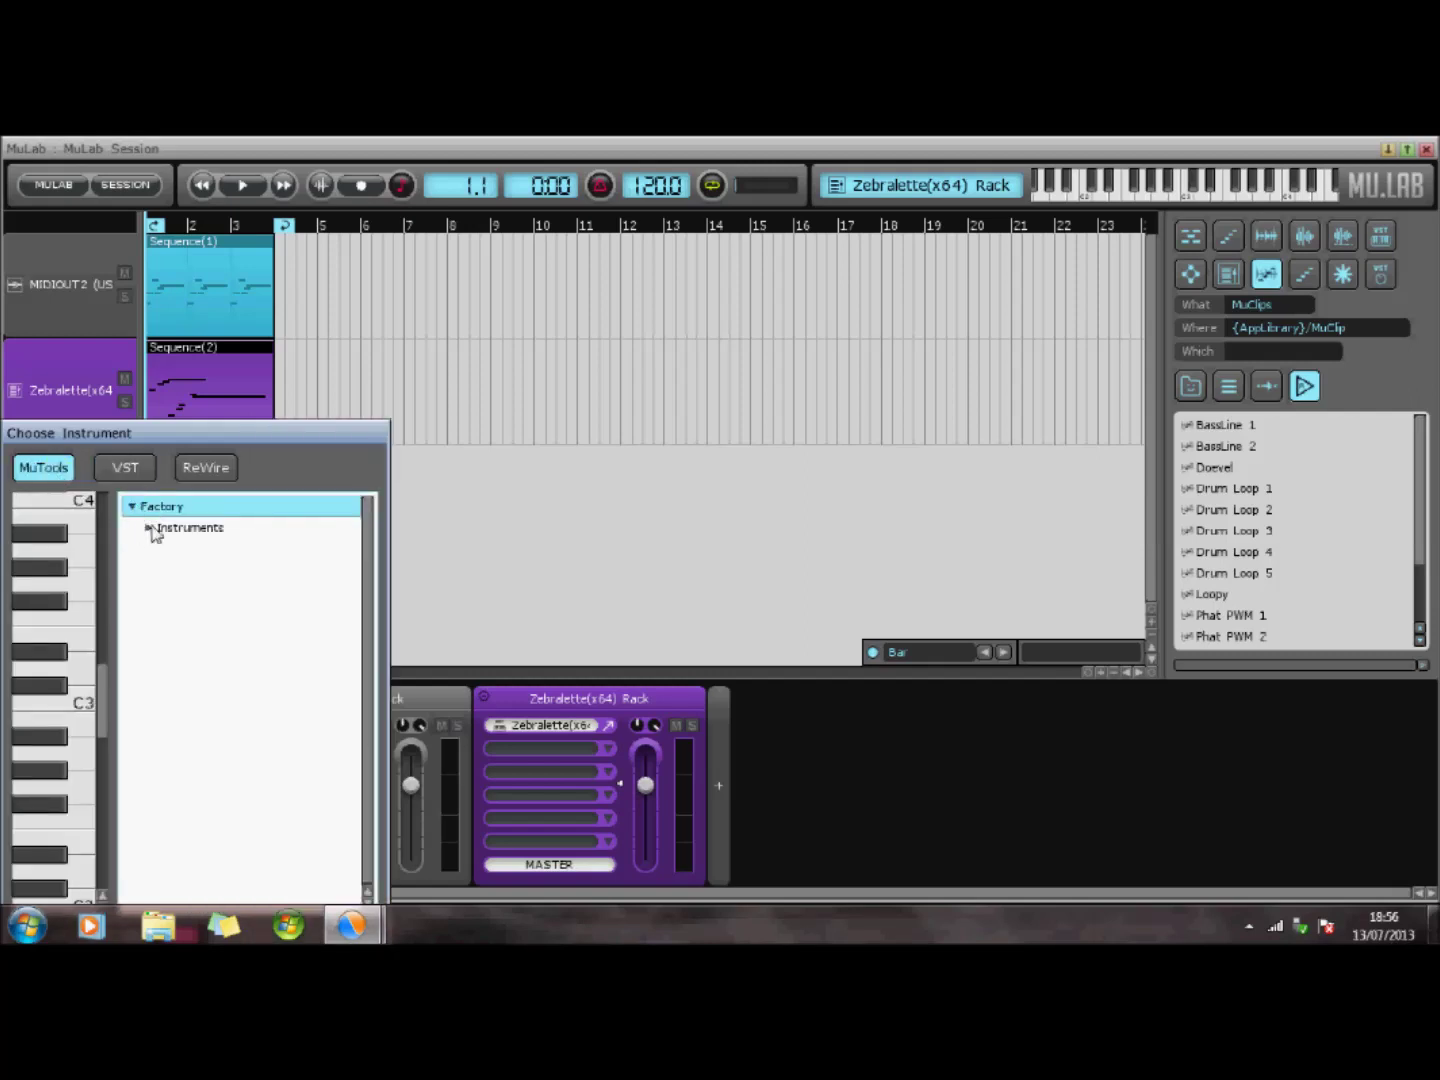
{"action": "left_click", "coordinate": [150, 528]}
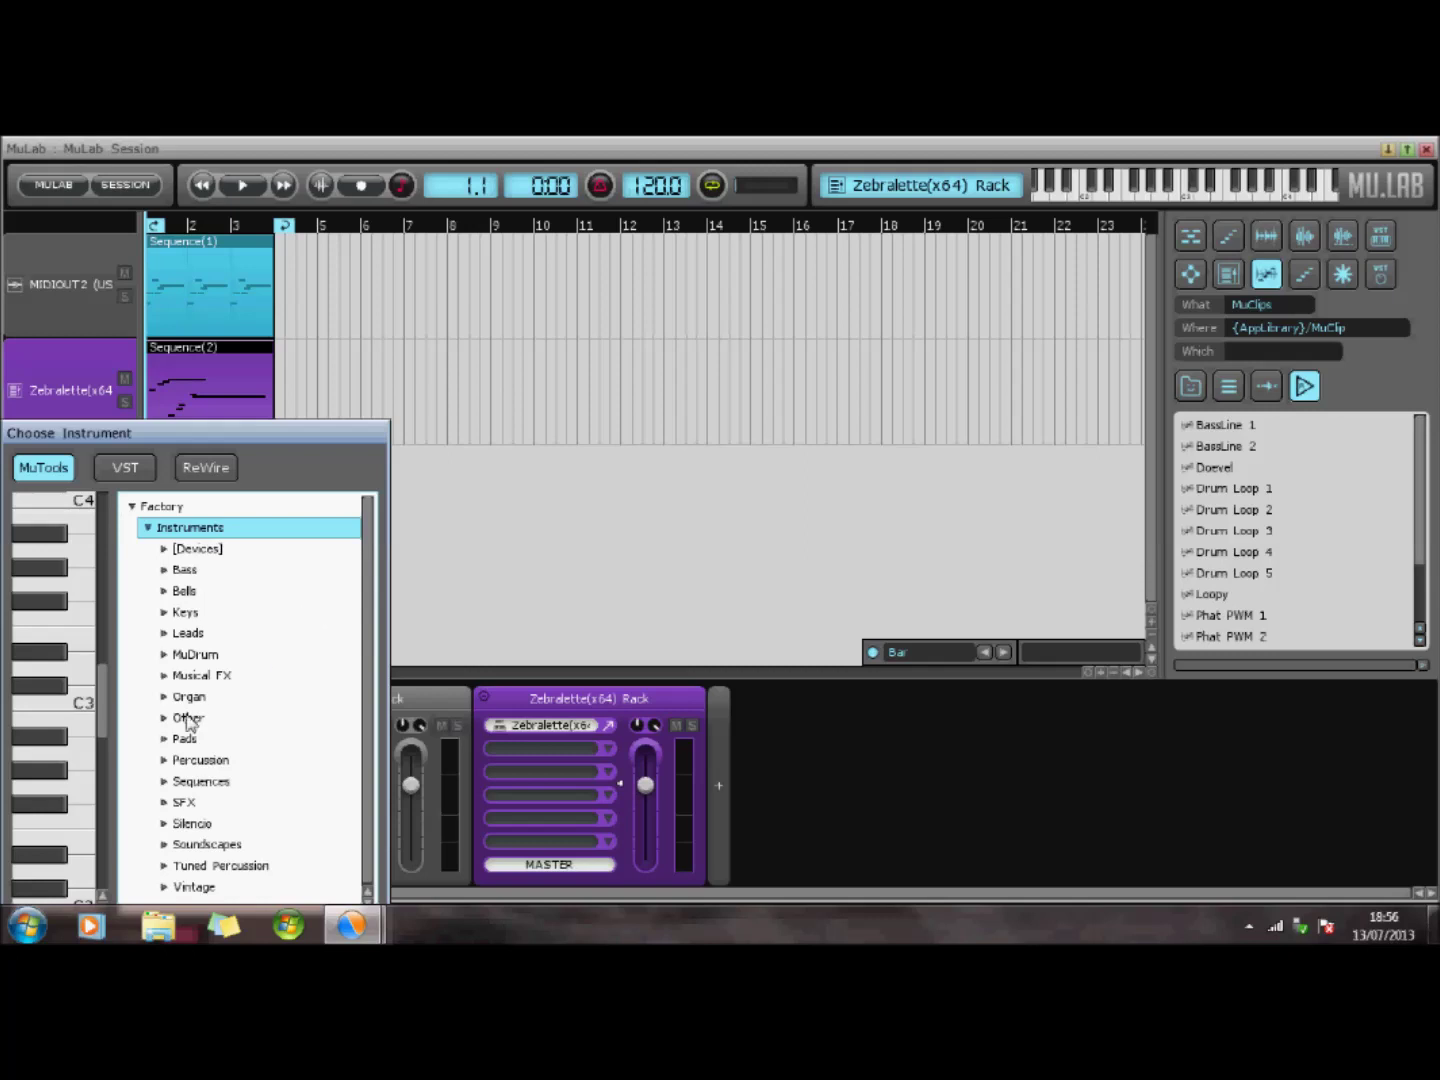
{"action": "left_click", "coordinate": [164, 740]}
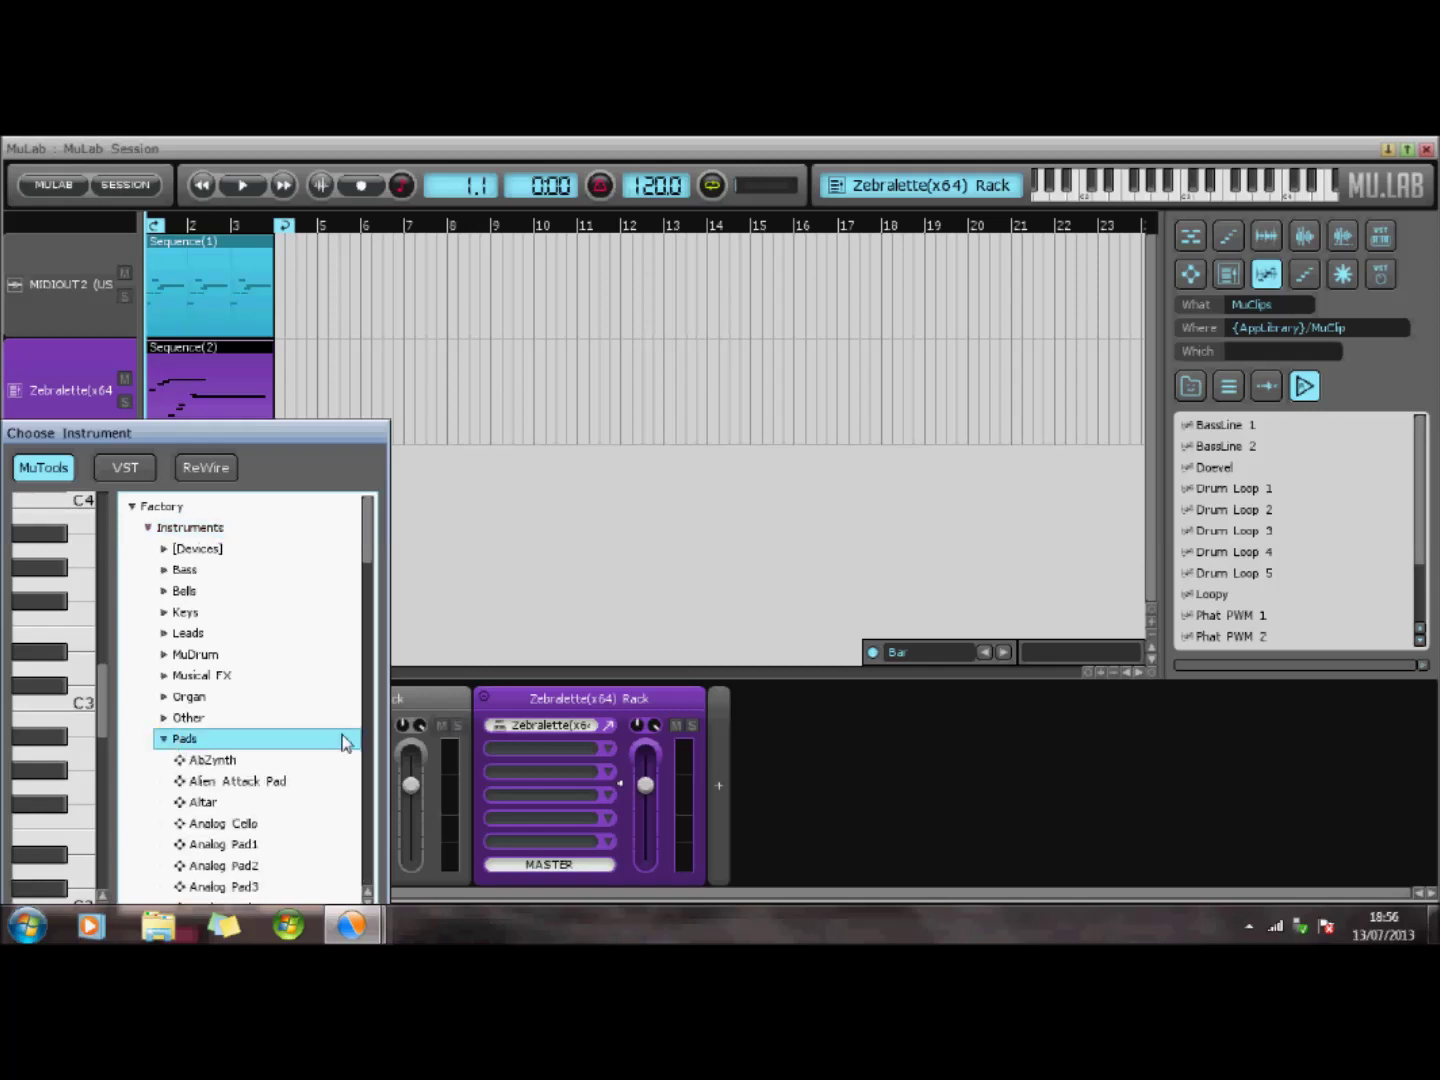
{"action": "scroll", "coordinate": [324, 737], "scroll_direction": "down", "scroll_amount": 2}
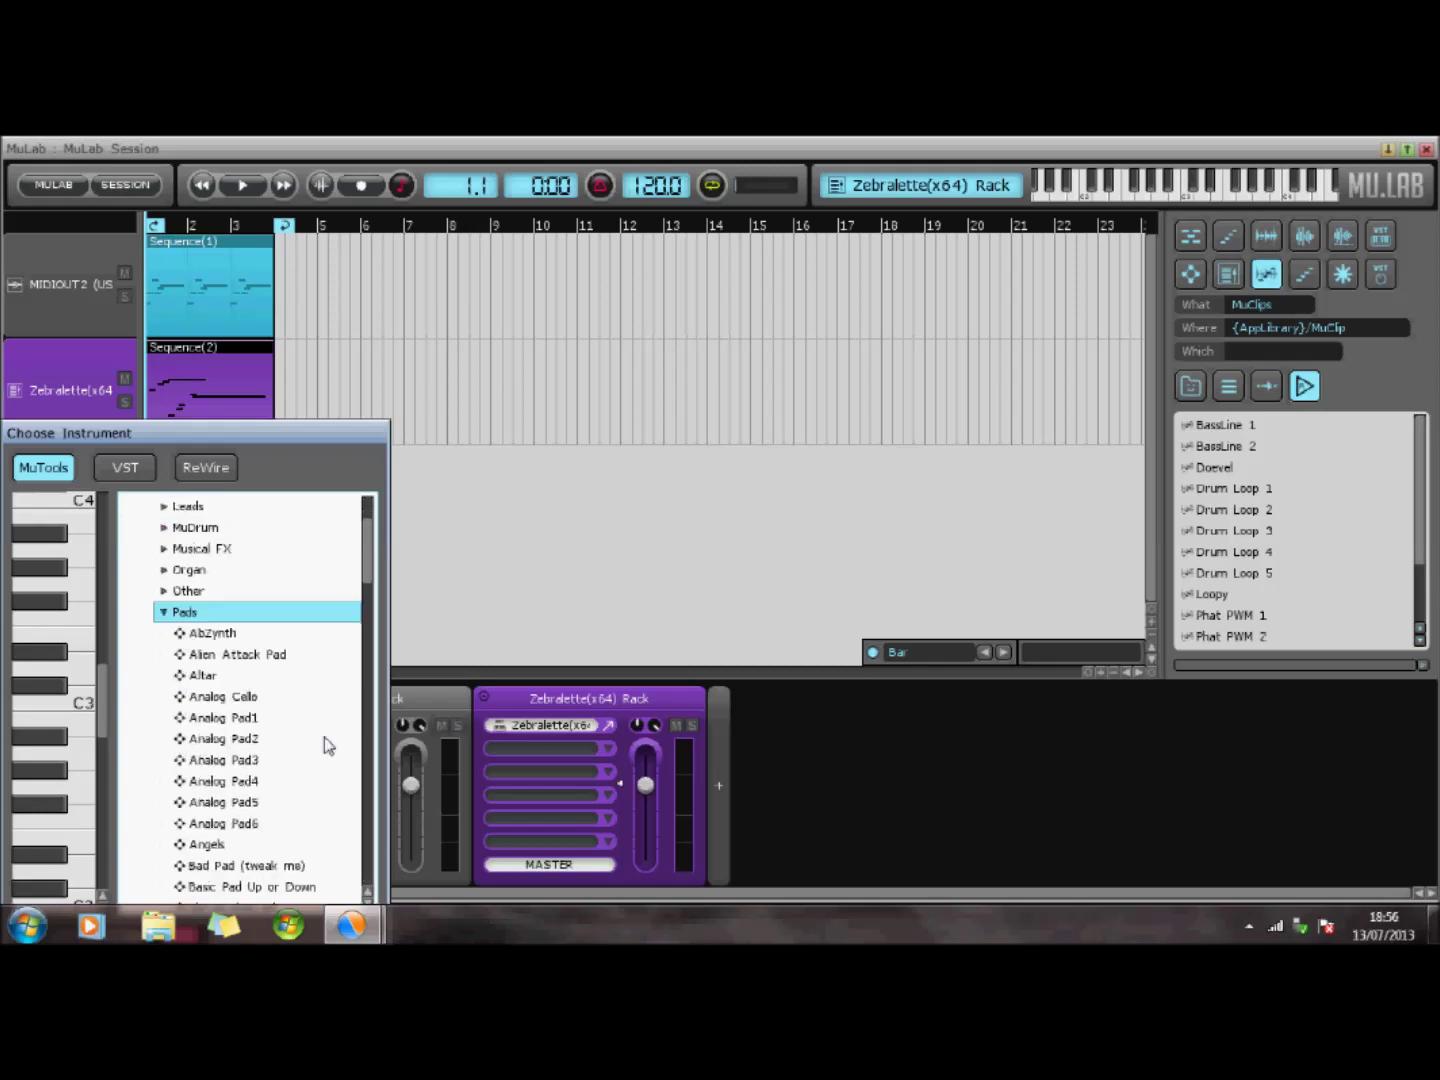
{"action": "double_click", "coordinate": [246, 740]}
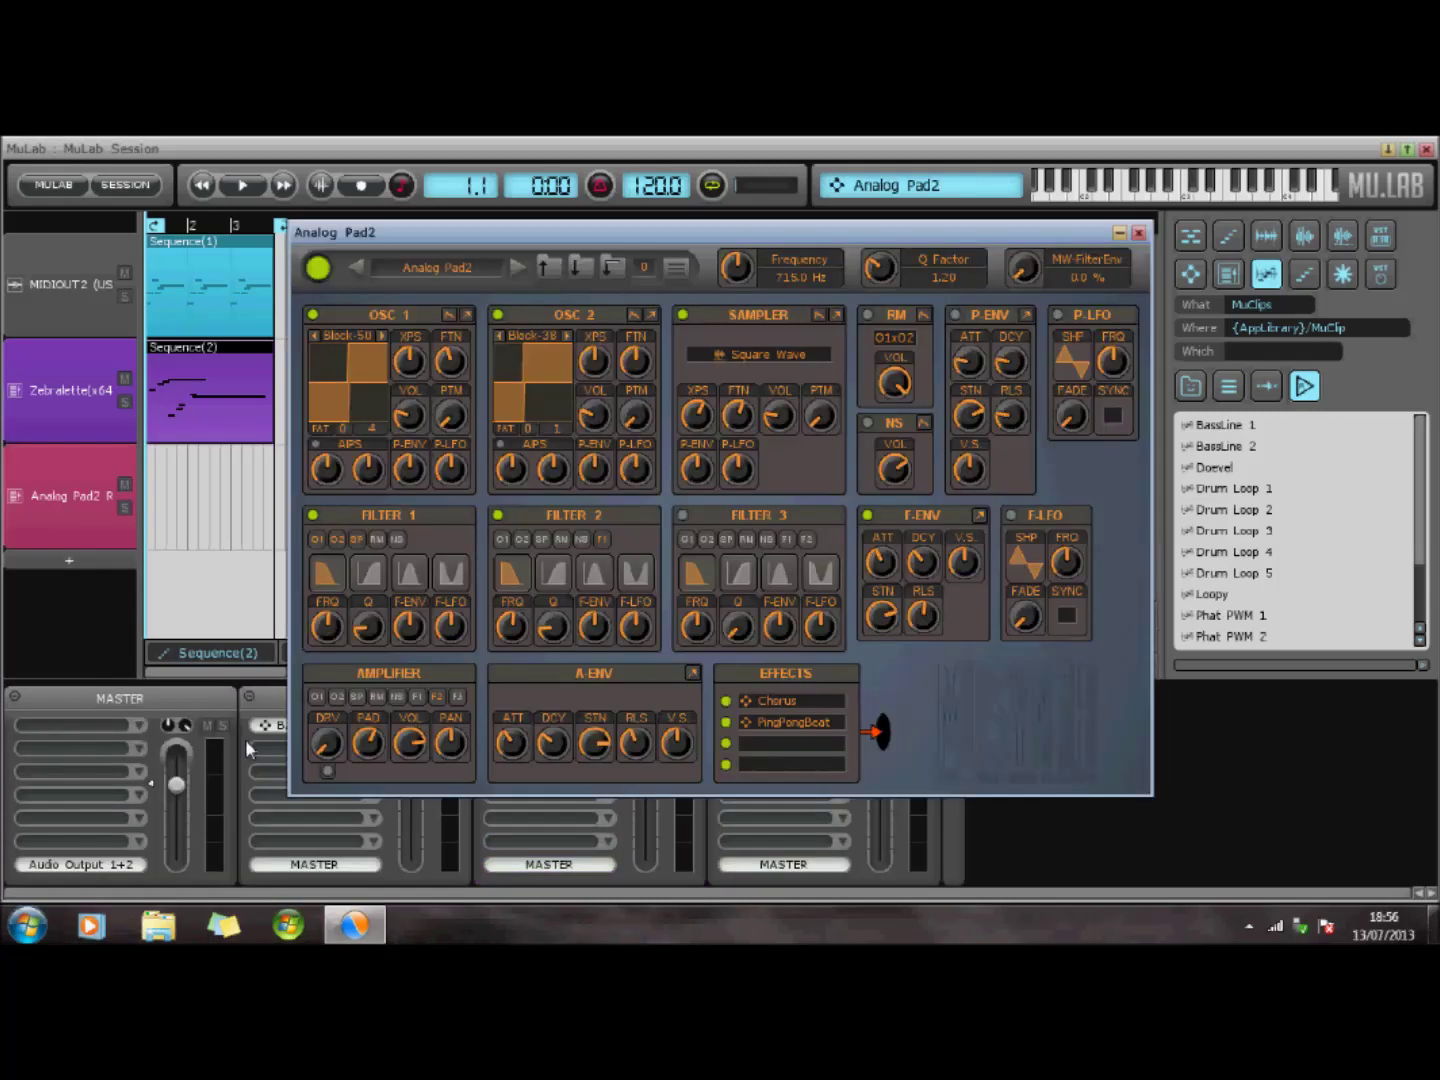
{"action": "double_click", "coordinate": [172, 492]}
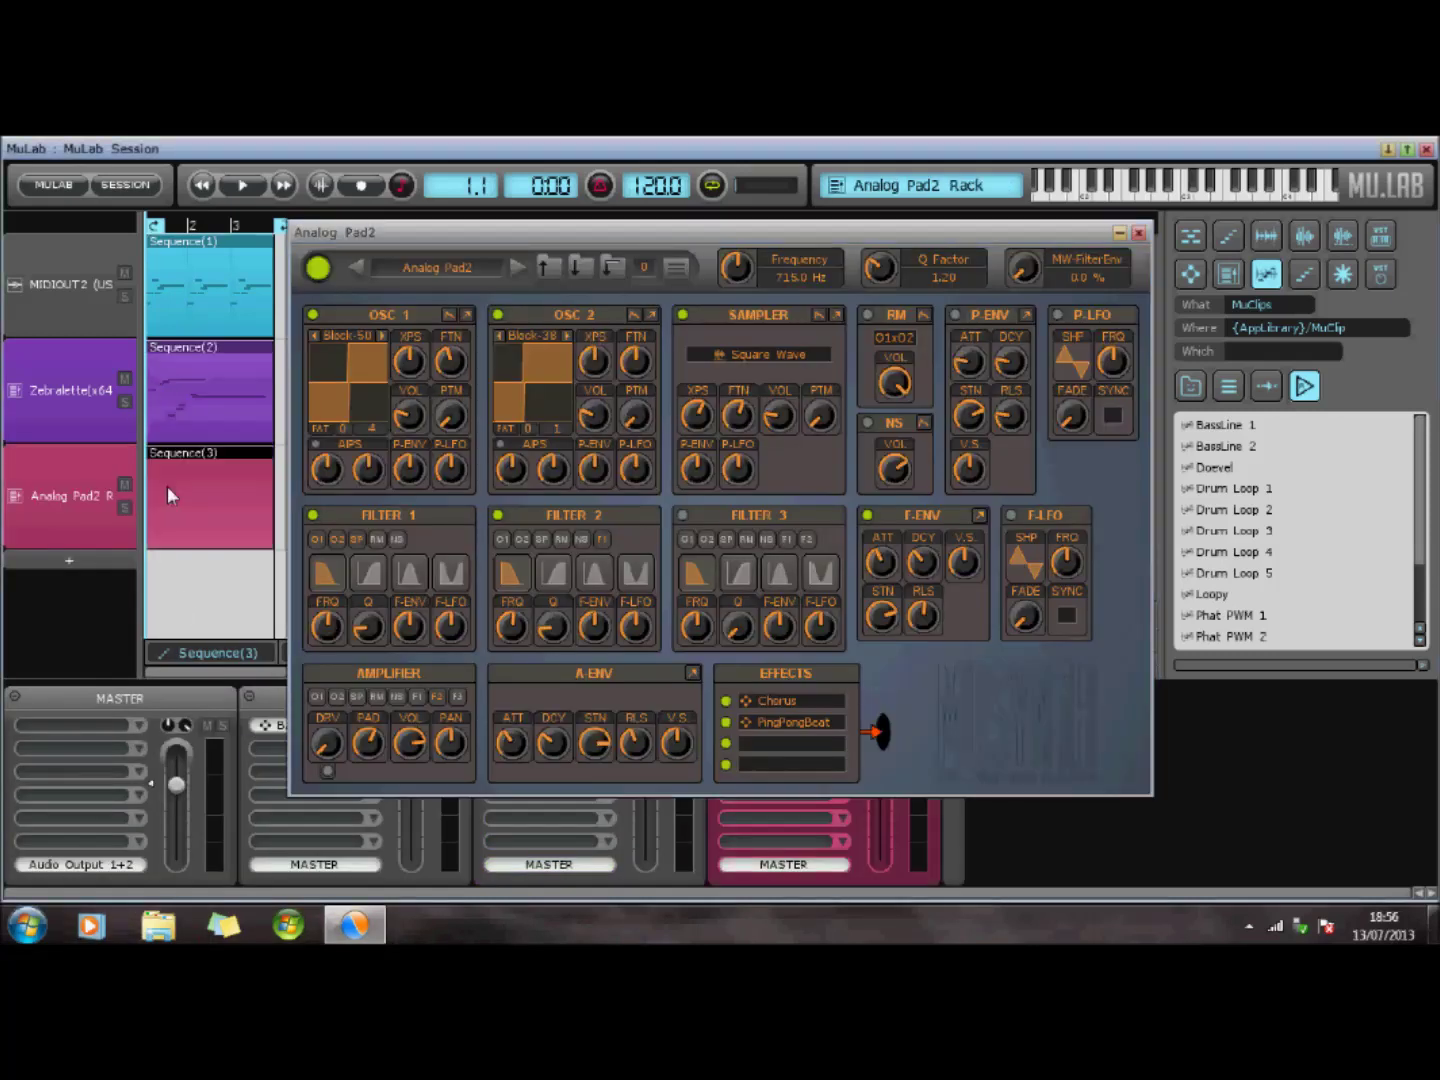
{"action": "left_click", "coordinate": [1139, 233]}
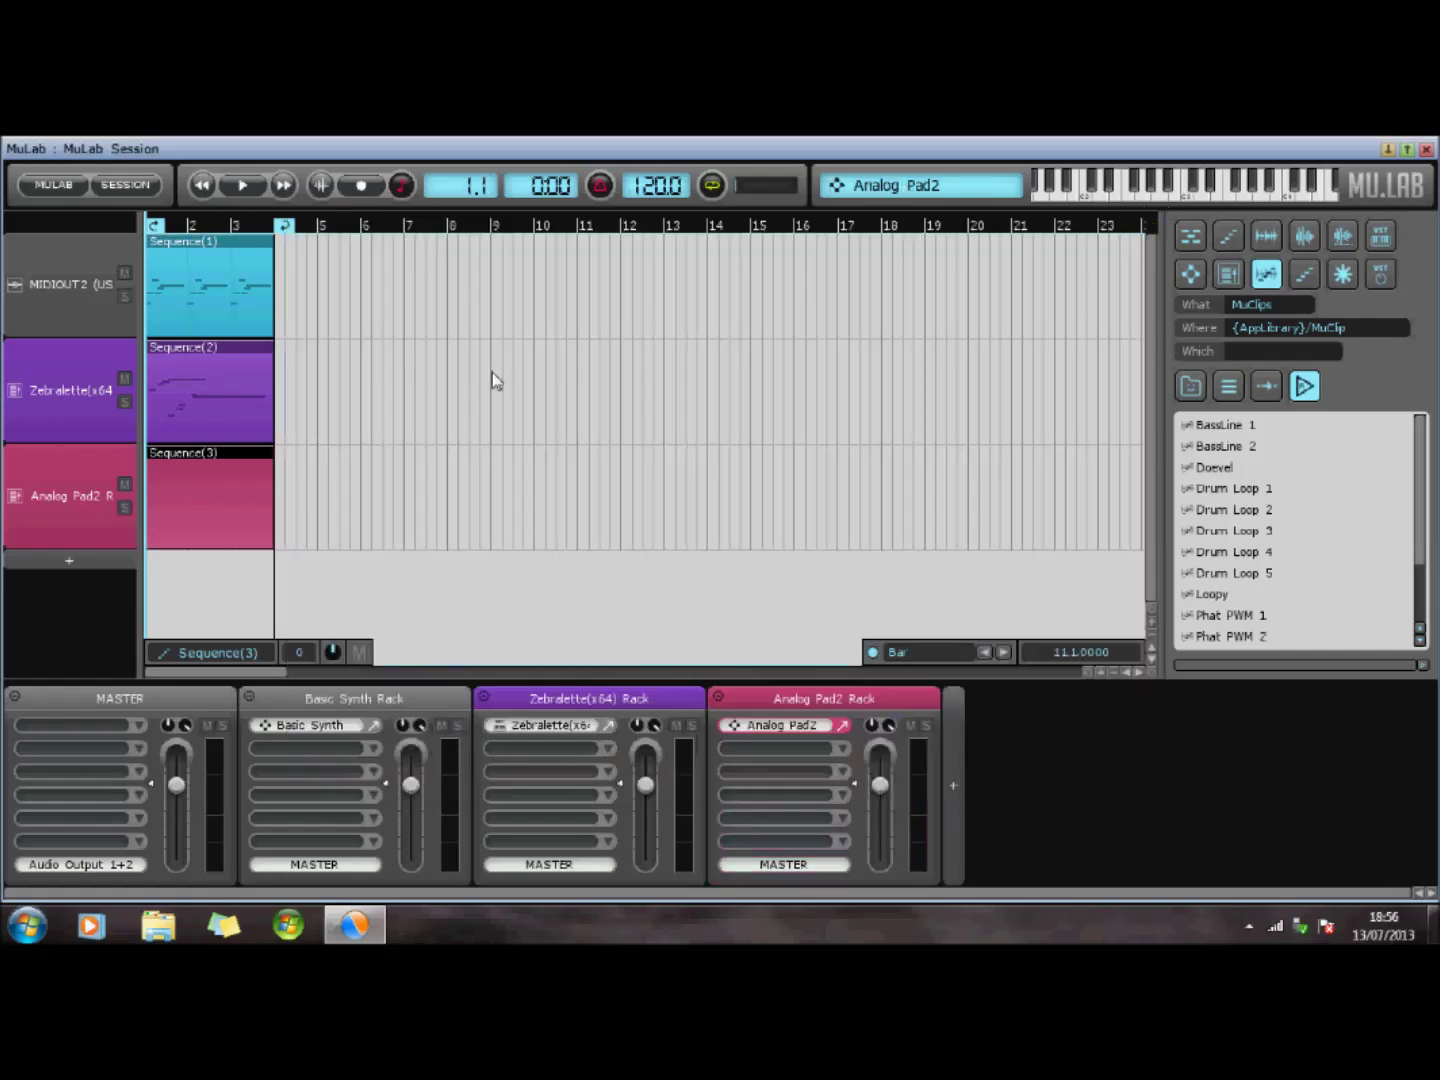
Pencil four rising short notes into Sequence(3), then stretch a final fifth note into a long held tone
{"action": "double_click", "coordinate": [194, 500]}
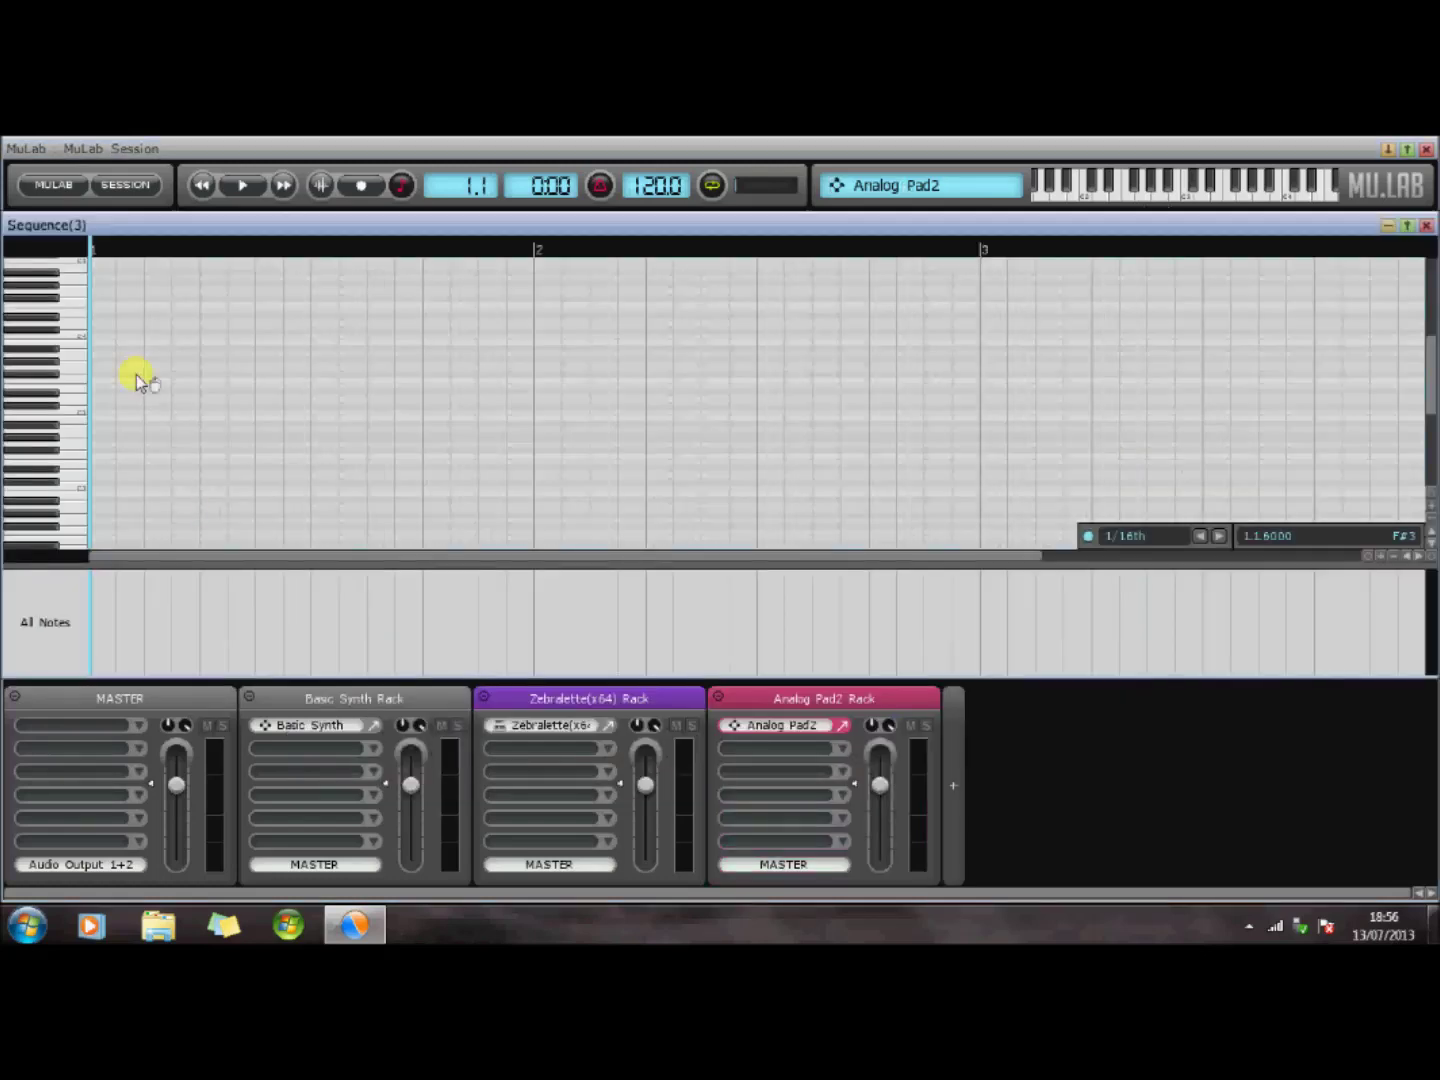
{"action": "left_click", "coordinate": [136, 377]}
{"action": "left_click_drag", "start_coordinate": [136, 377], "coordinate": [221, 365]}
{"action": "left_click", "coordinate": [216, 362]}
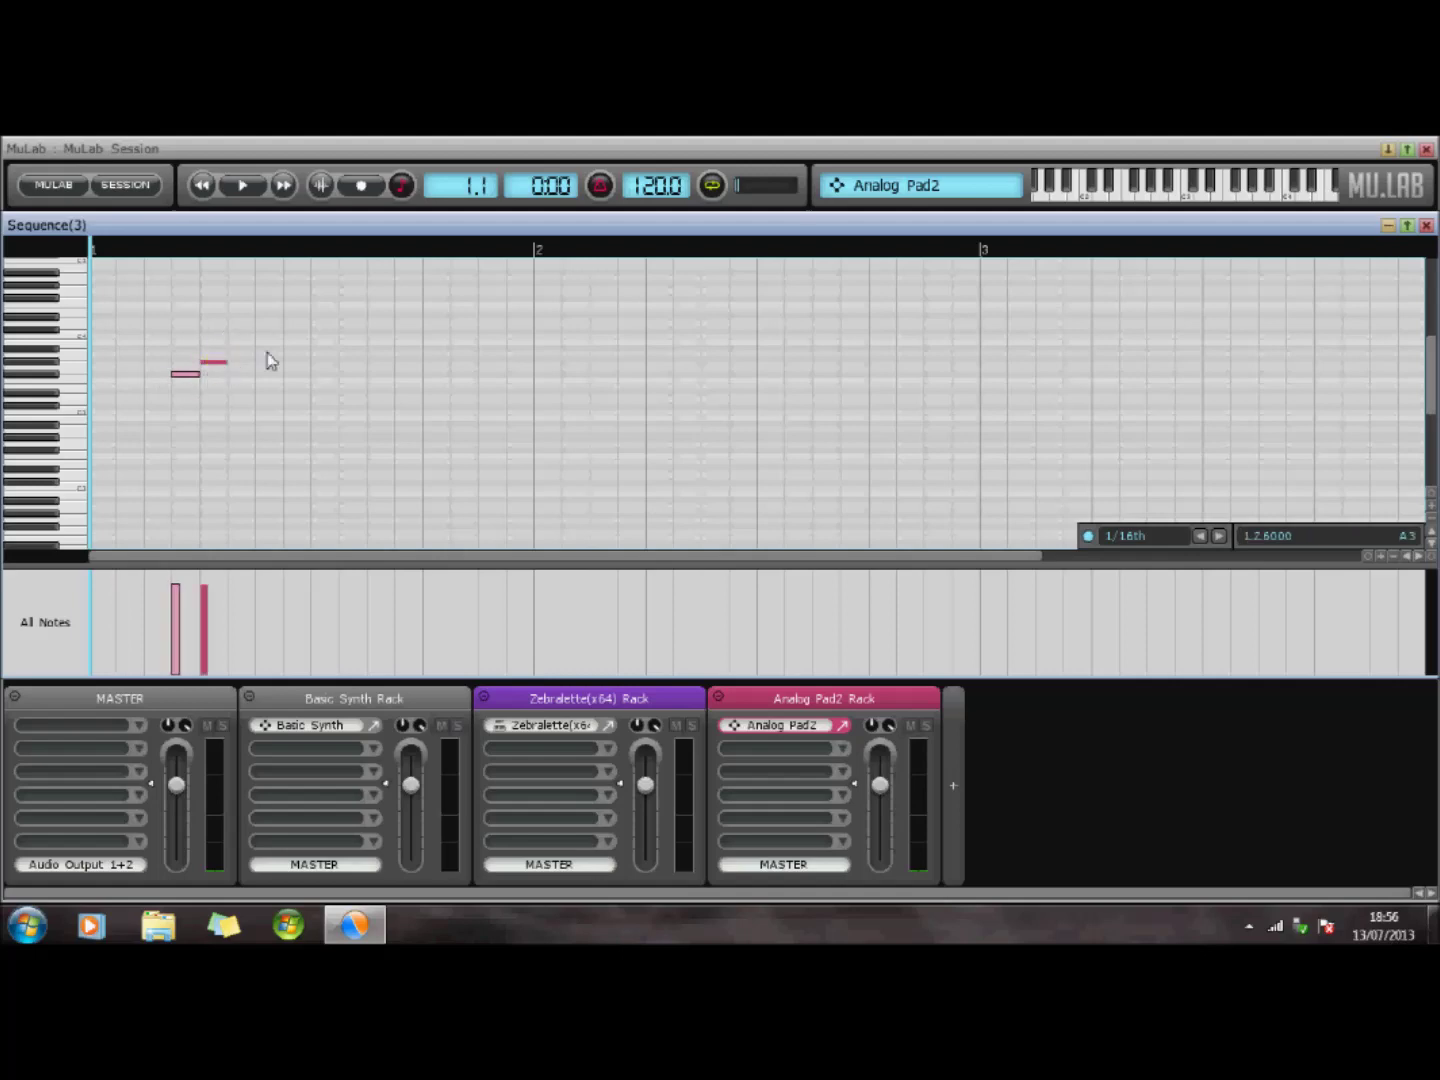
{"action": "left_click", "coordinate": [274, 349]}
{"action": "left_click", "coordinate": [325, 337]}
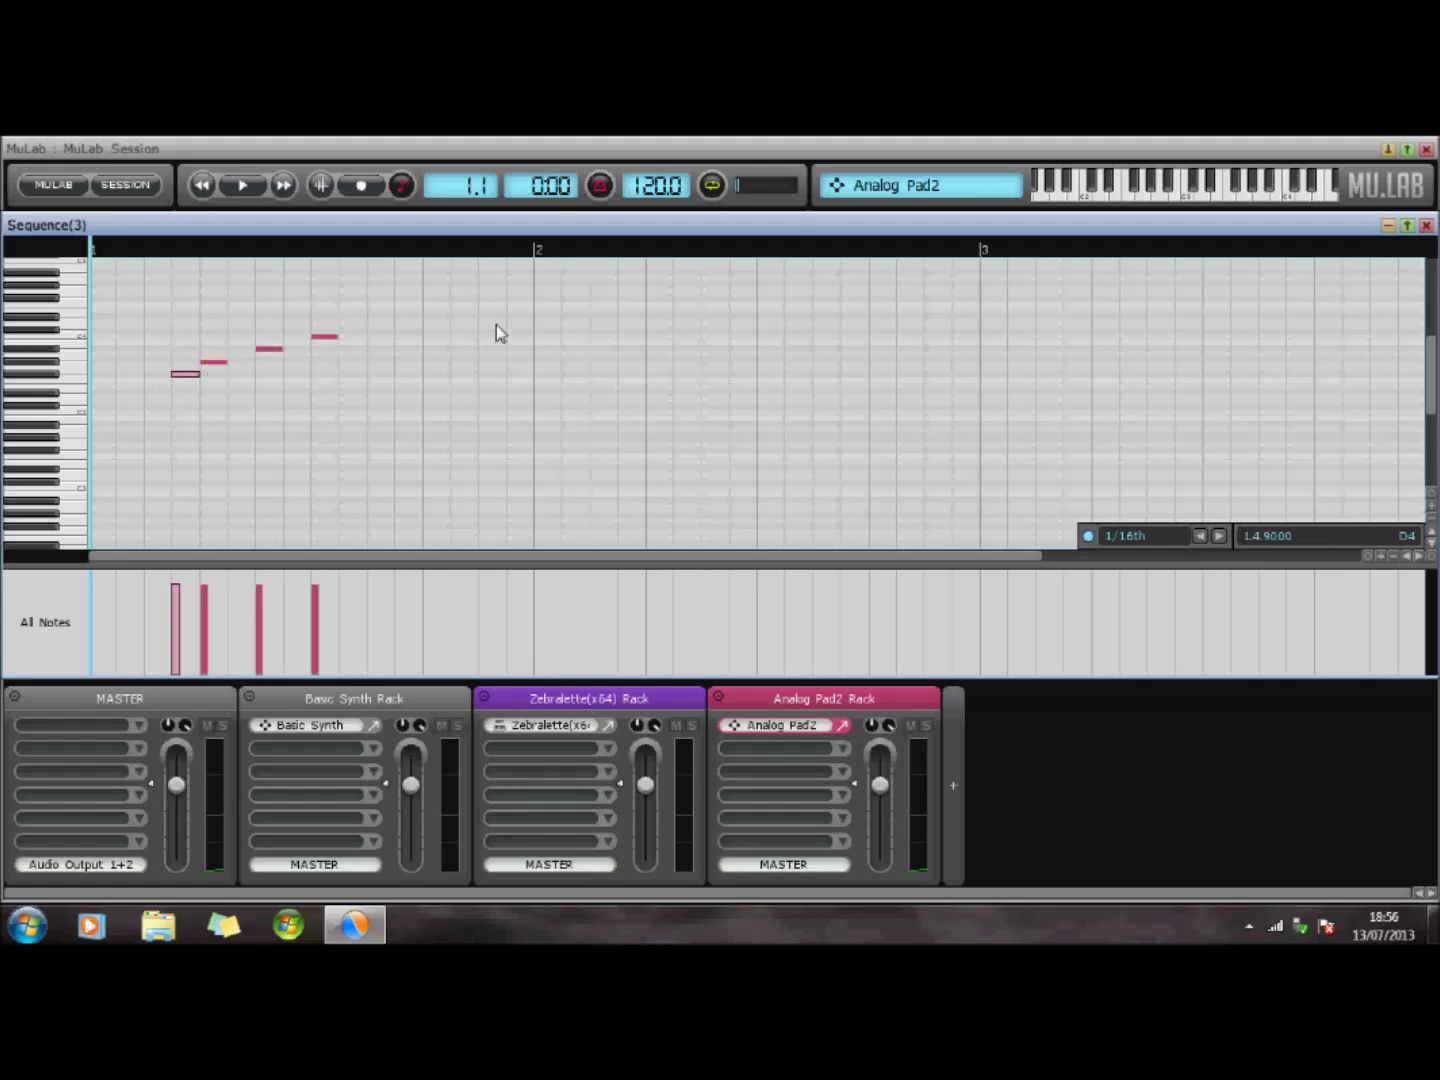
{"action": "left_click", "coordinate": [390, 328]}
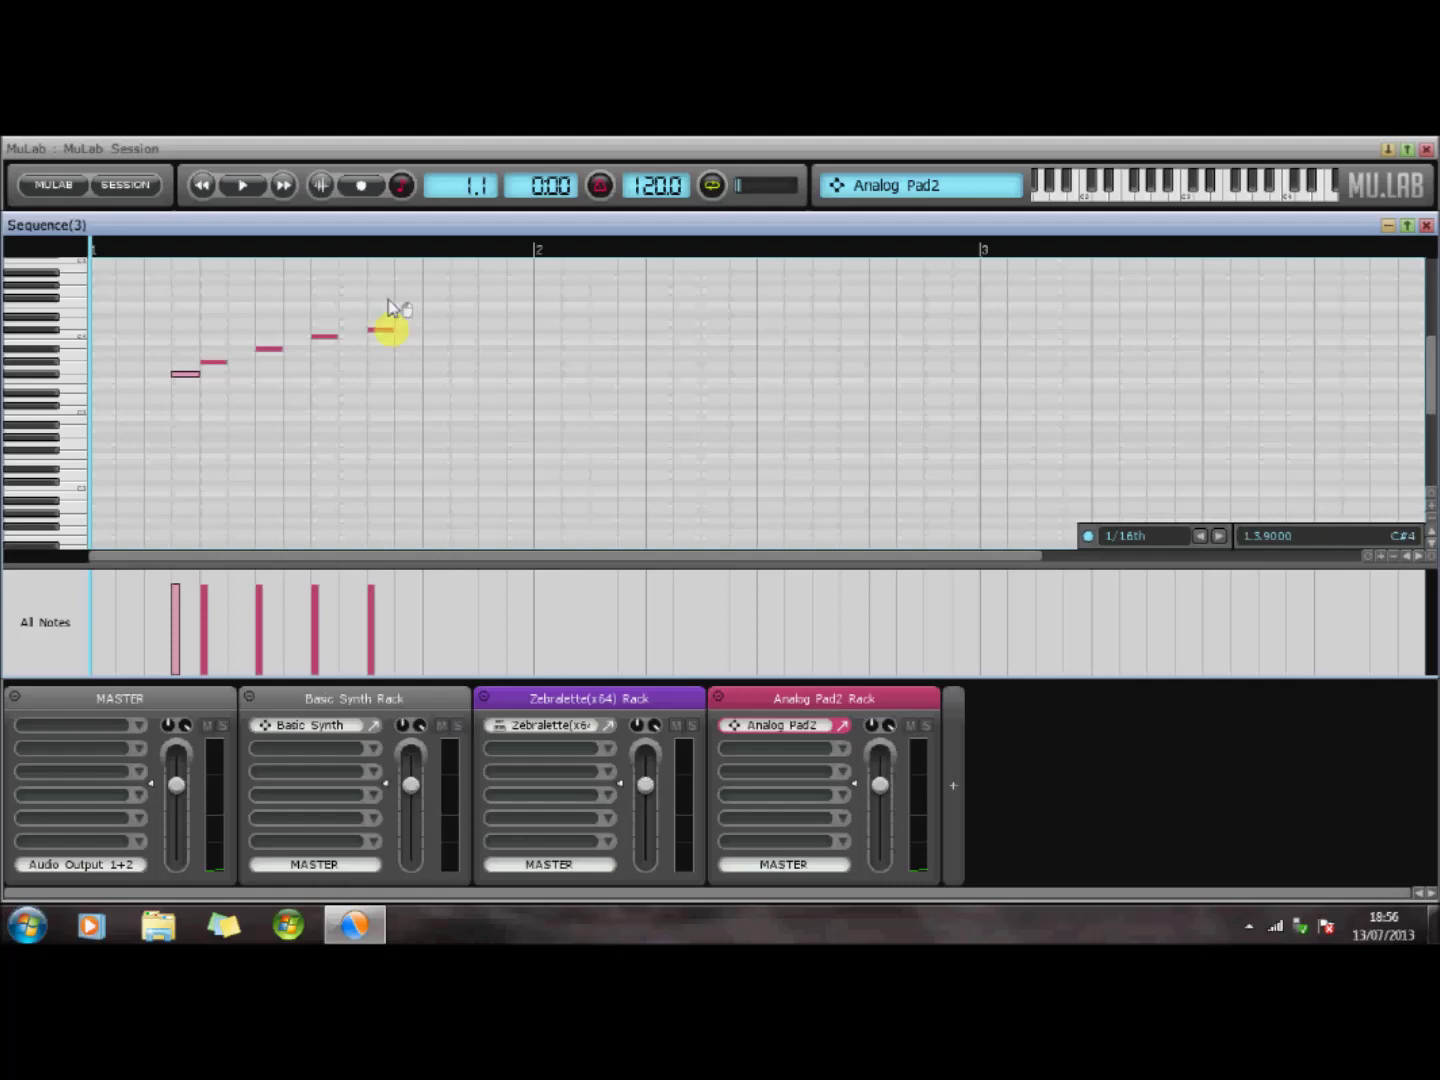
{"action": "left_click_drag", "start_coordinate": [390, 328], "coordinate": [1298, 320]}
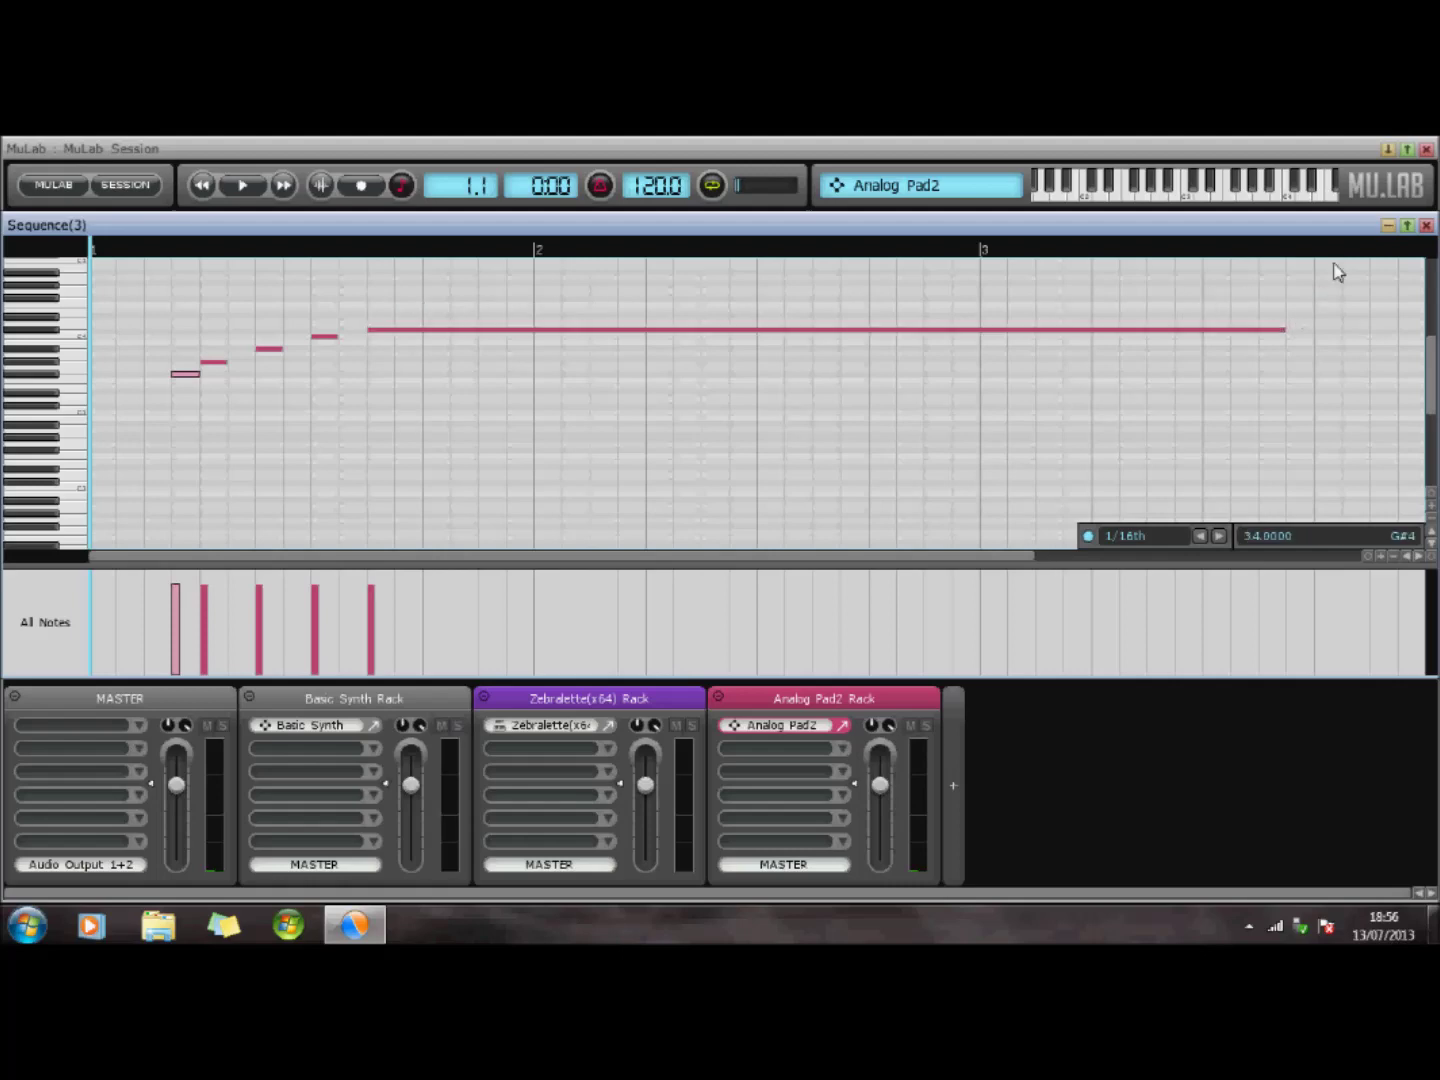
{"action": "left_click", "coordinate": [1427, 225]}
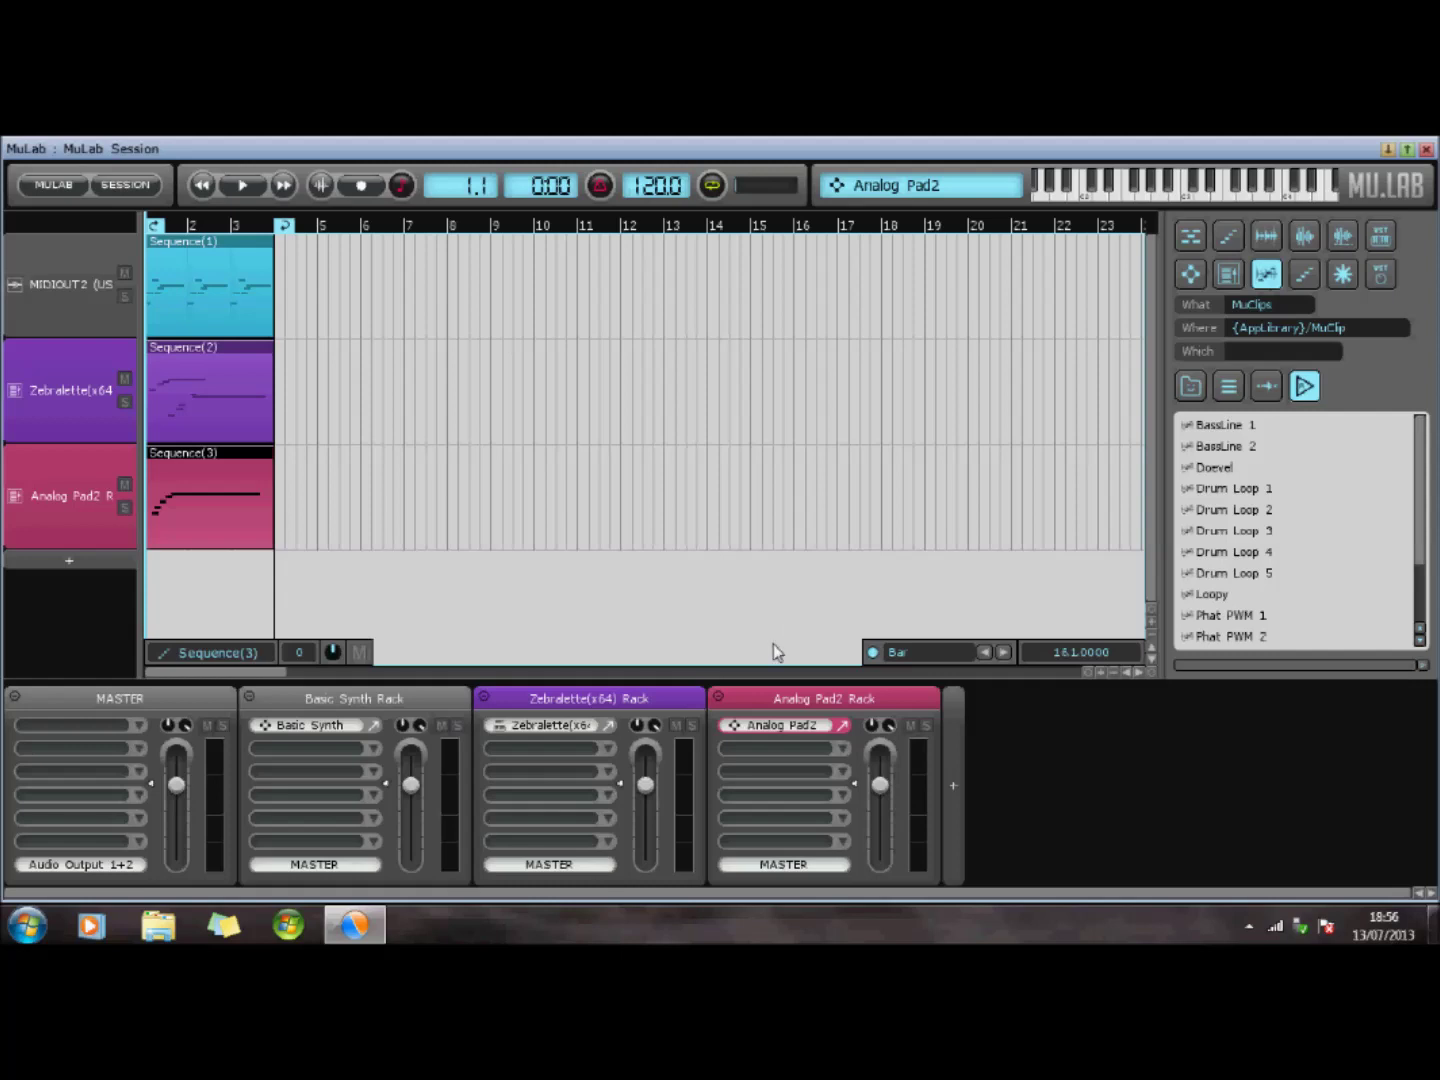
Add an instrument track with the Factory Bass MamBa instrument and create Sequence(4) on it
{"action": "left_click", "coordinate": [70, 566]}
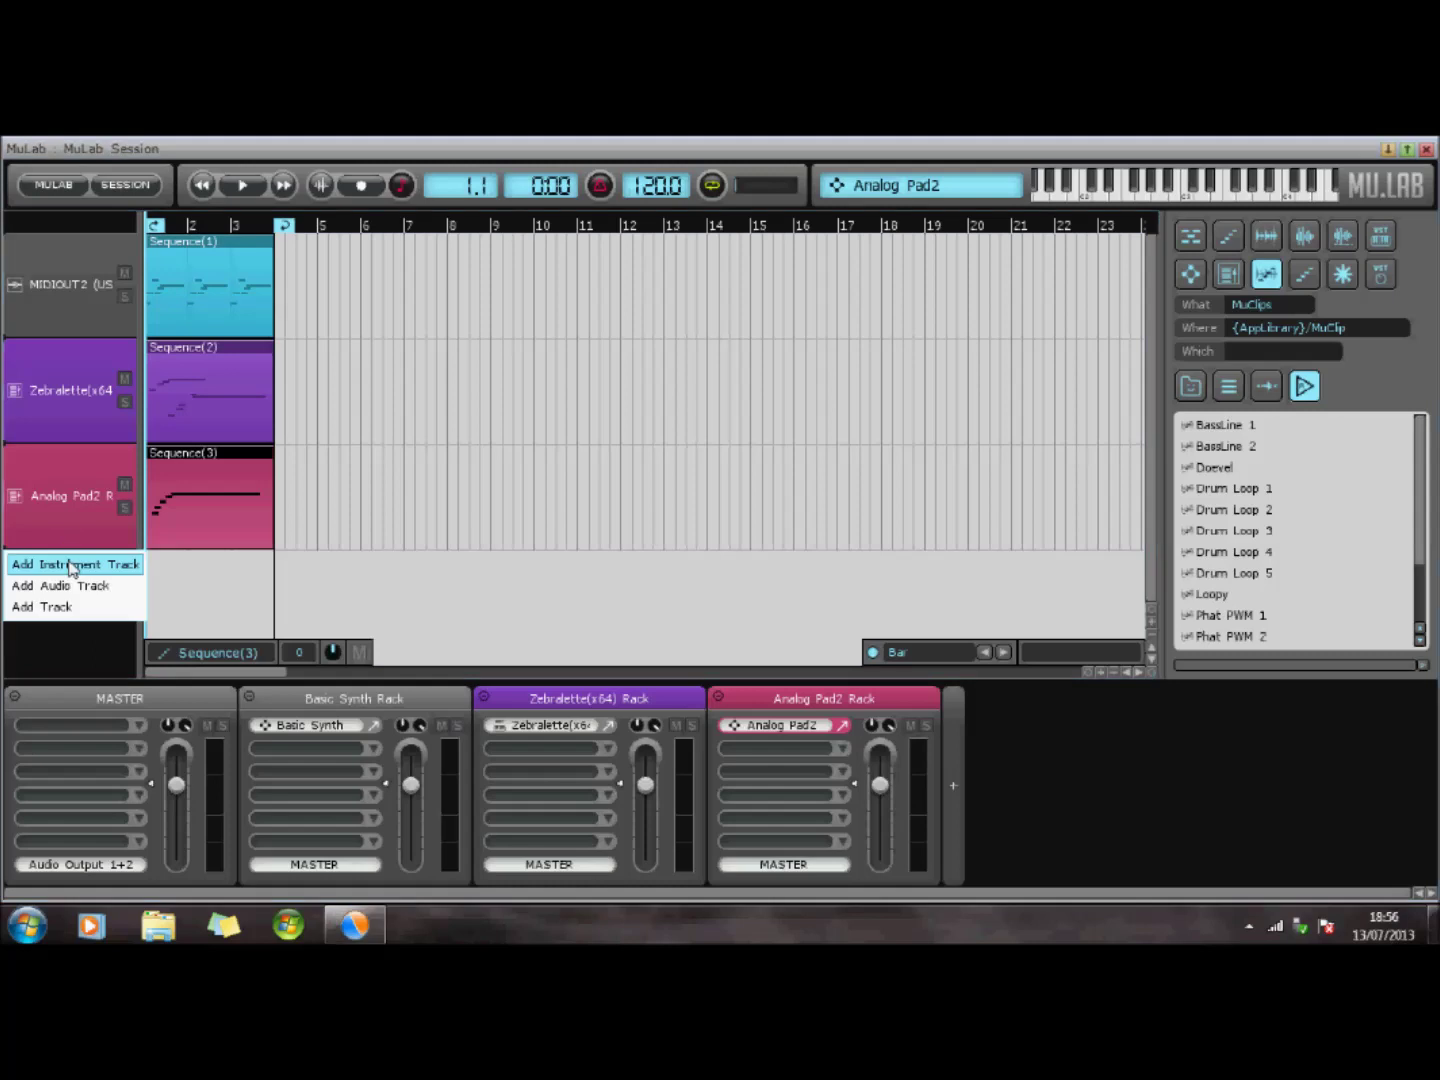
{"action": "left_click", "coordinate": [70, 566]}
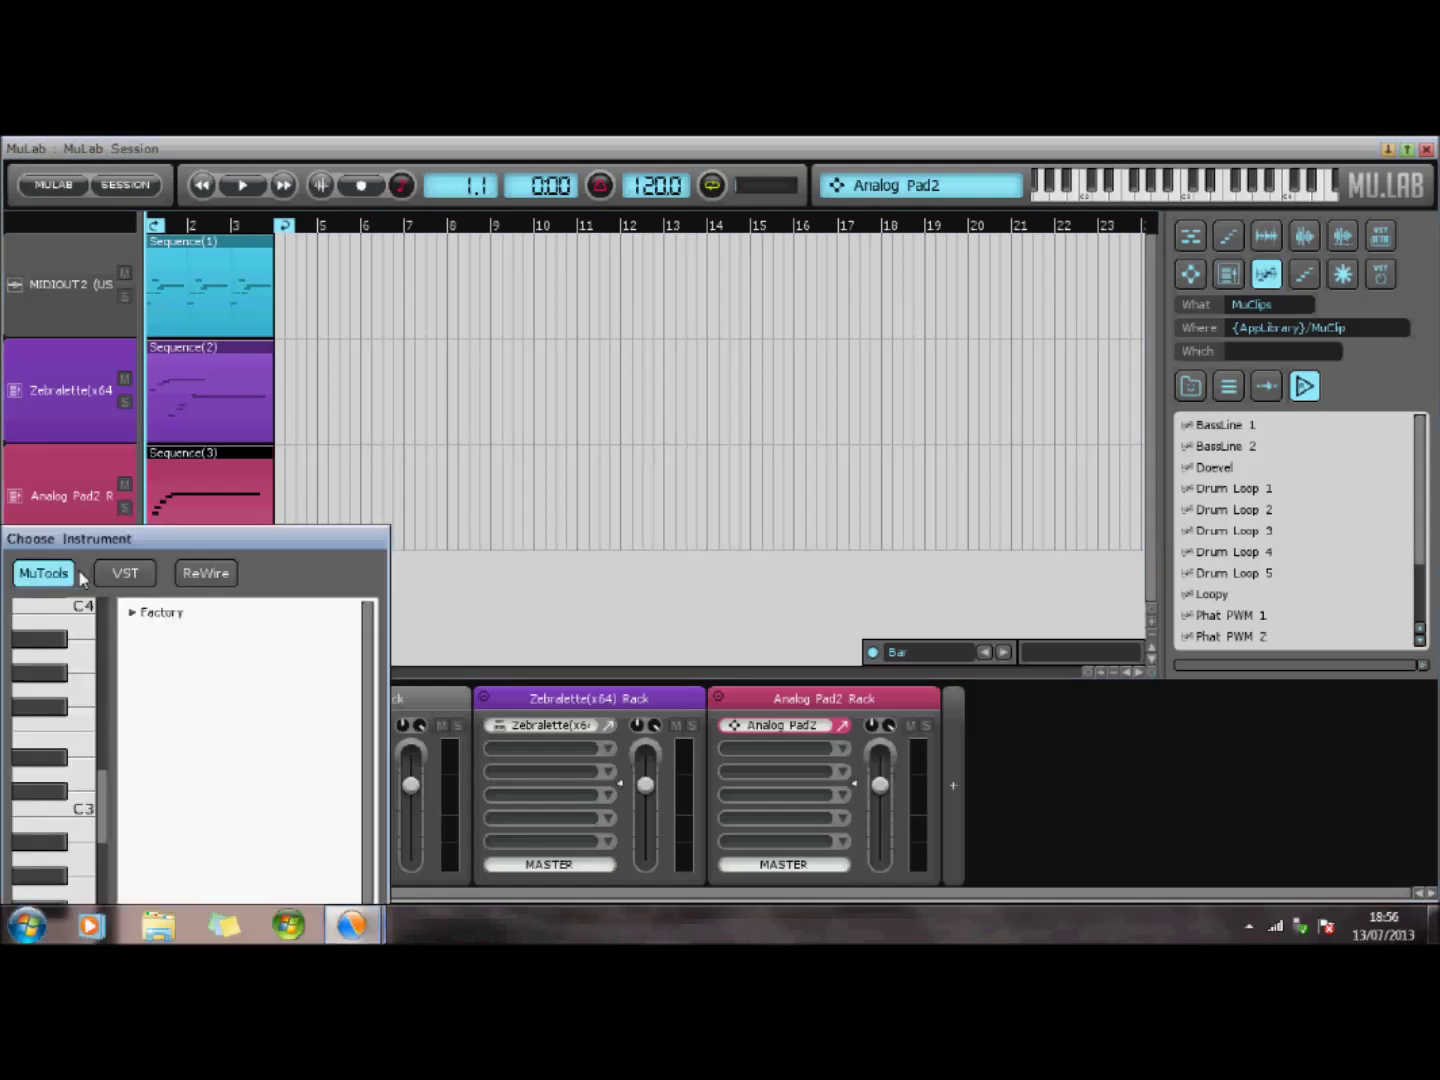
{"action": "left_click", "coordinate": [131, 614]}
{"action": "left_click", "coordinate": [149, 634]}
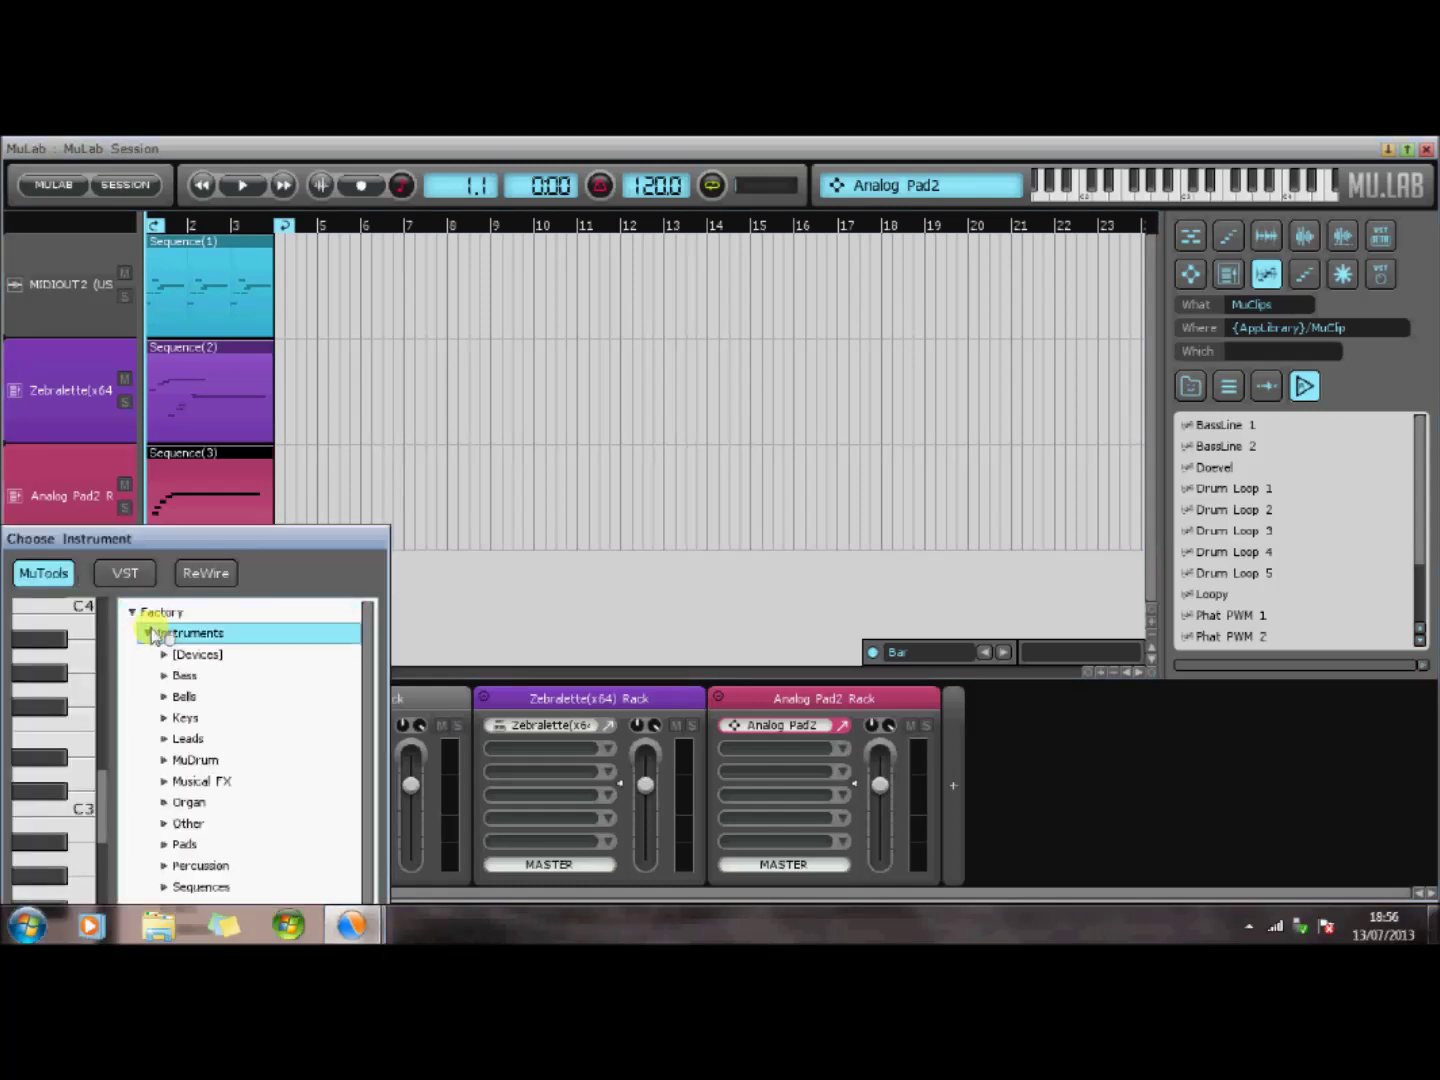
{"action": "left_click", "coordinate": [163, 676]}
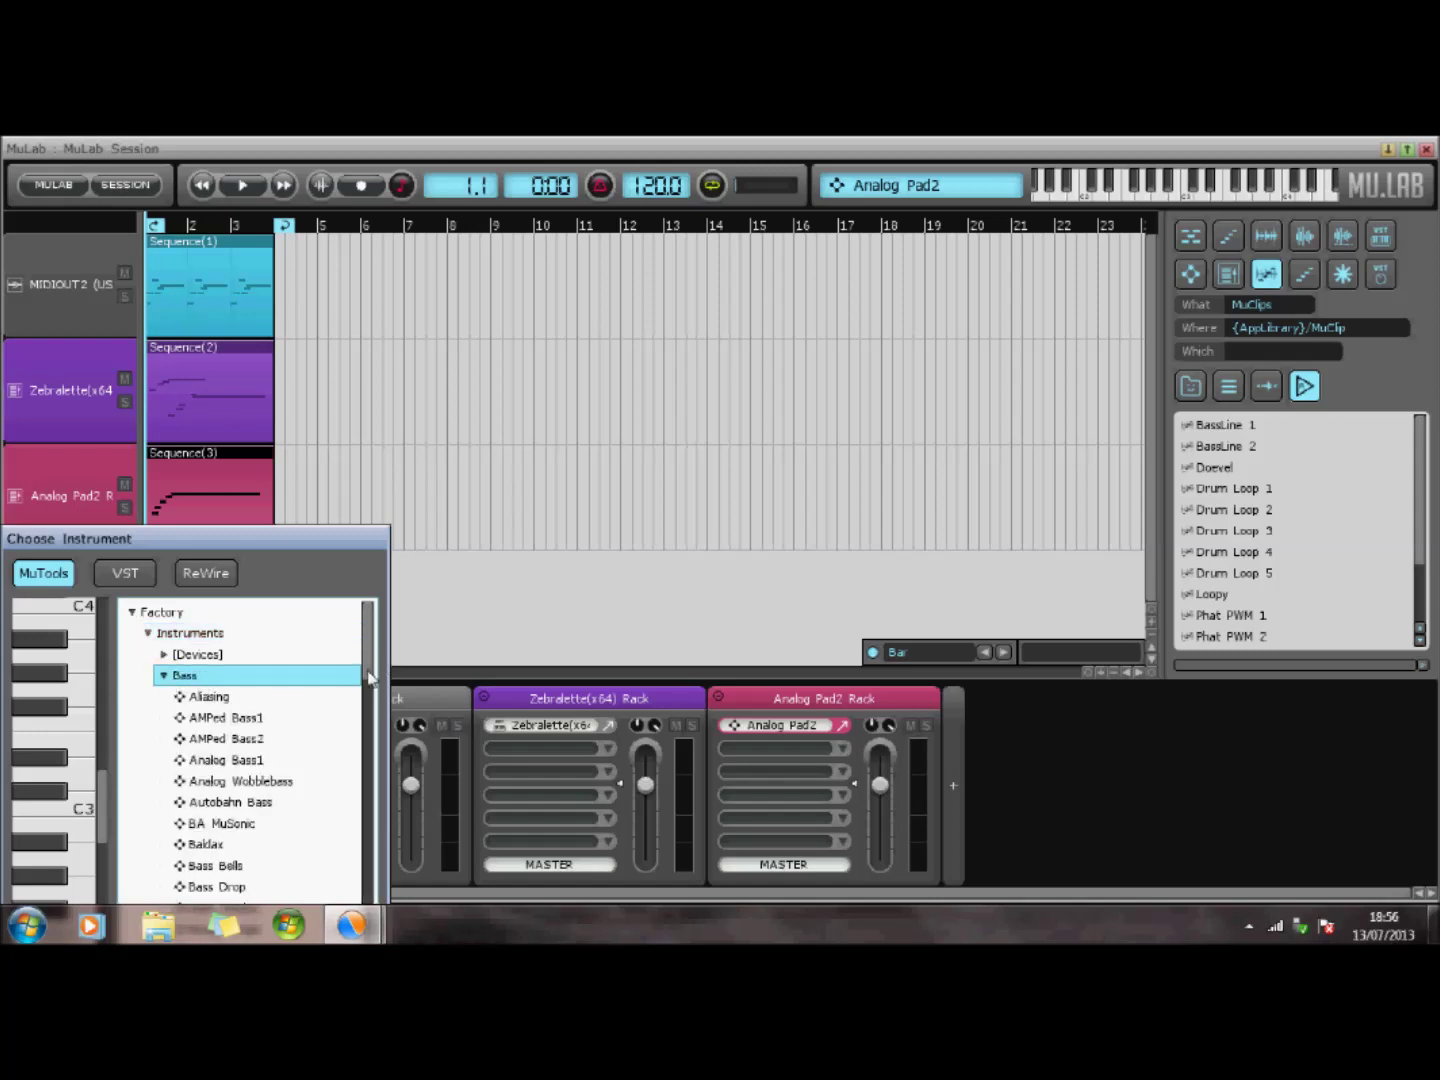
{"action": "left_click_drag", "start_coordinate": [369, 678], "coordinate": [382, 760]}
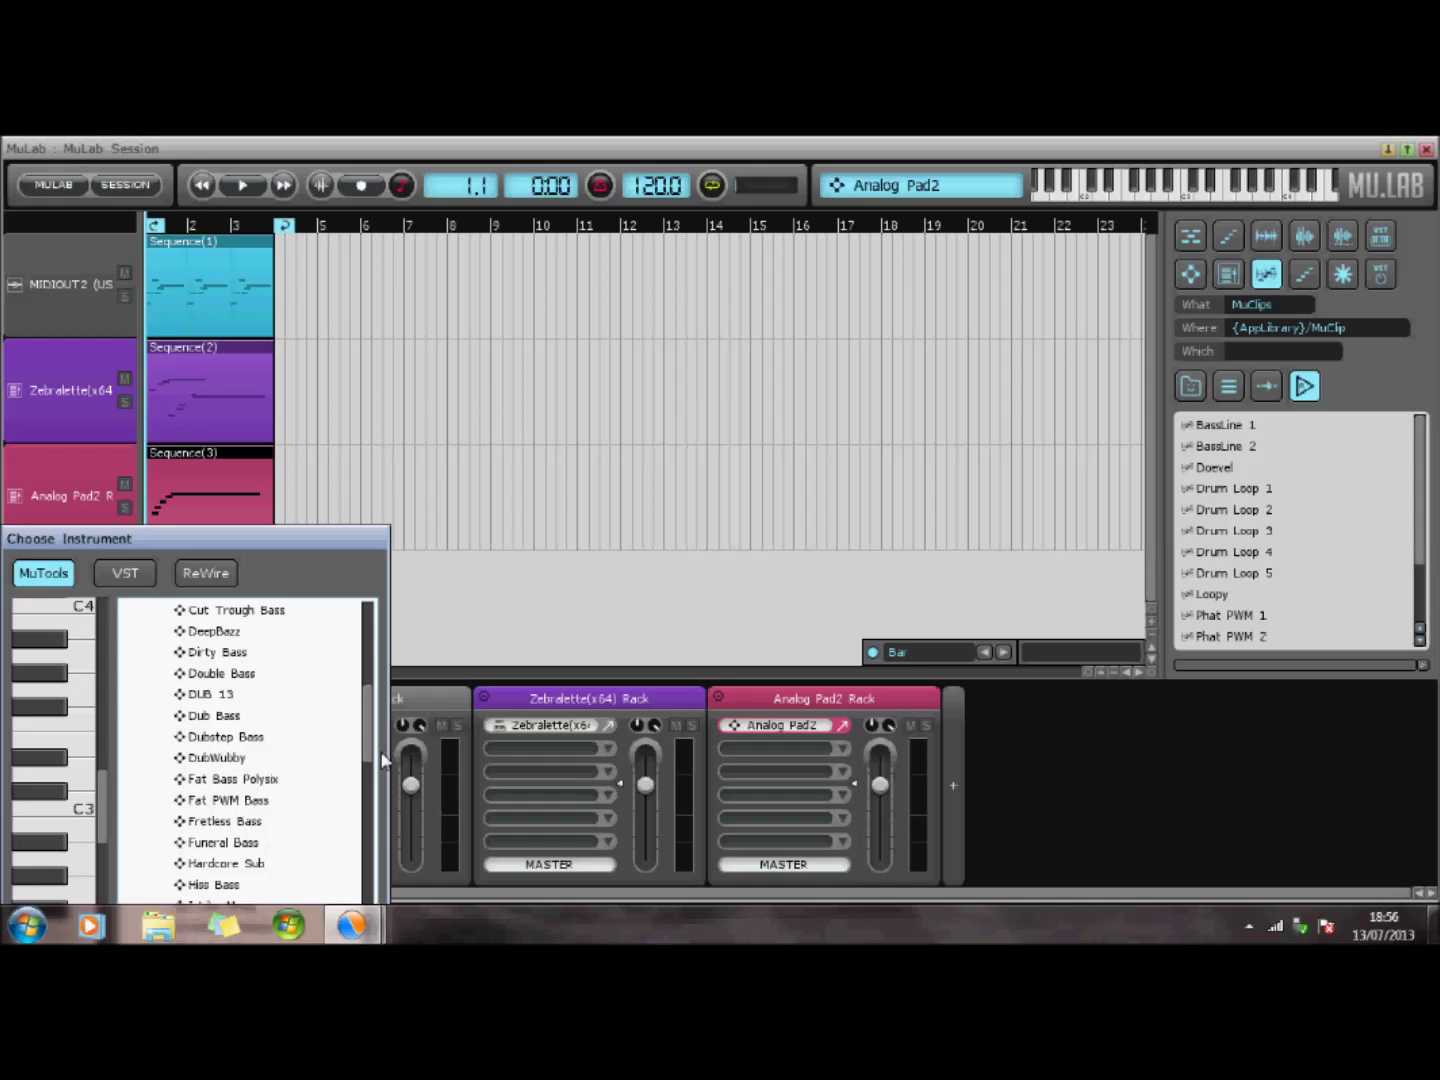
{"action": "left_click_drag", "start_coordinate": [382, 755], "coordinate": [384, 798]}
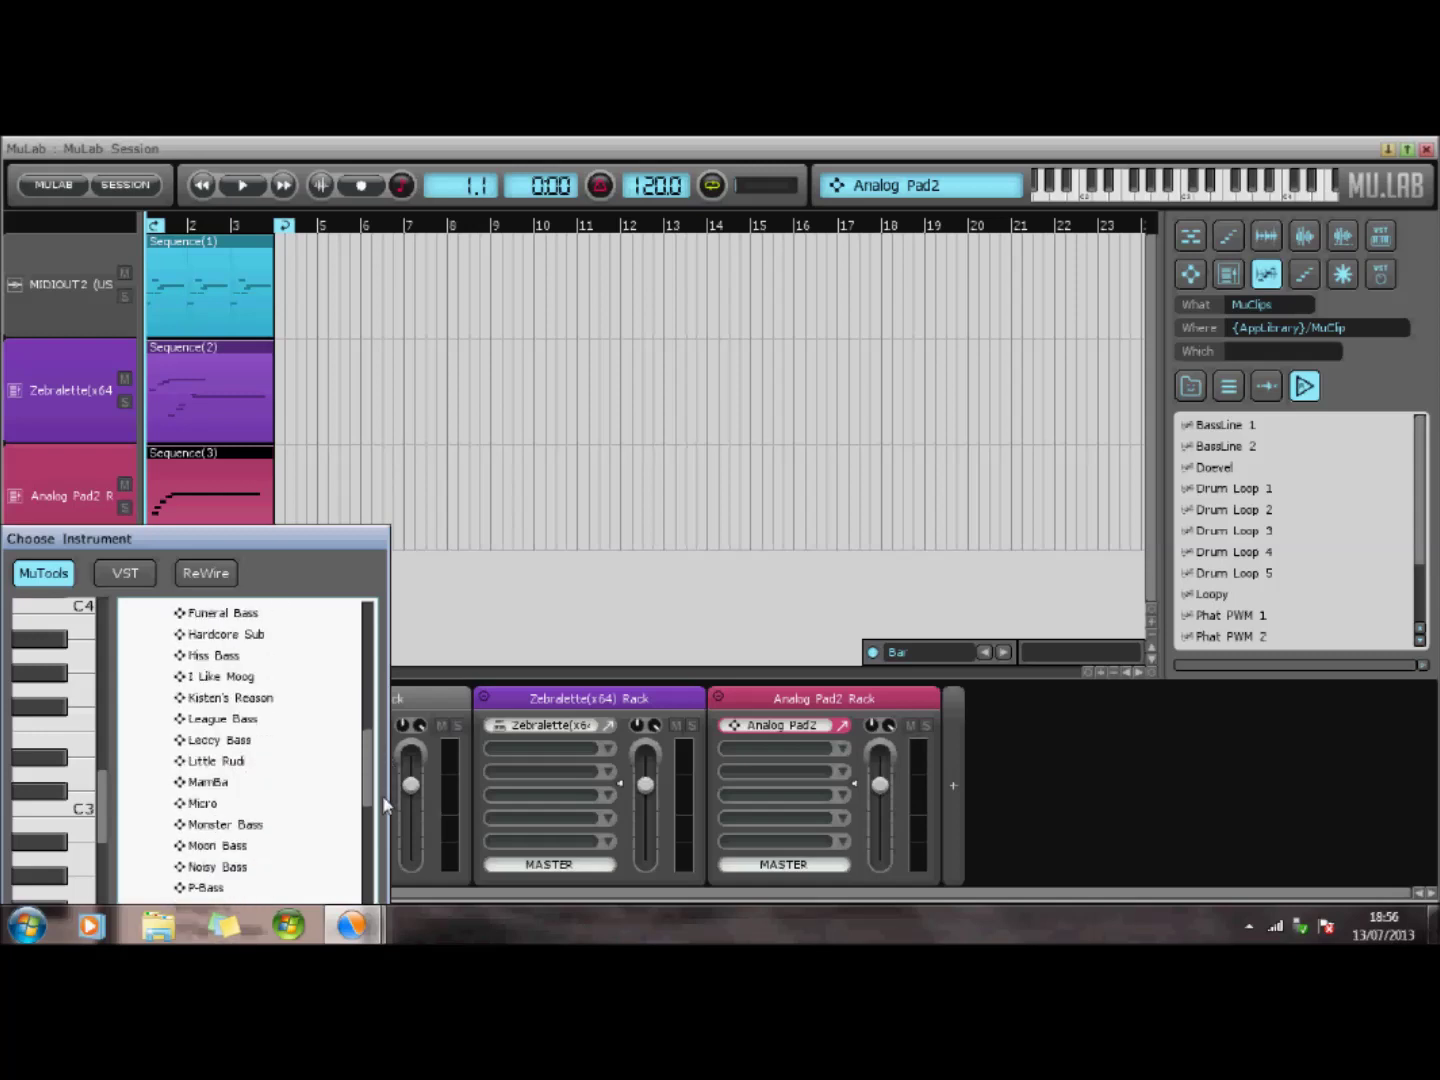
{"action": "double_click", "coordinate": [216, 790]}
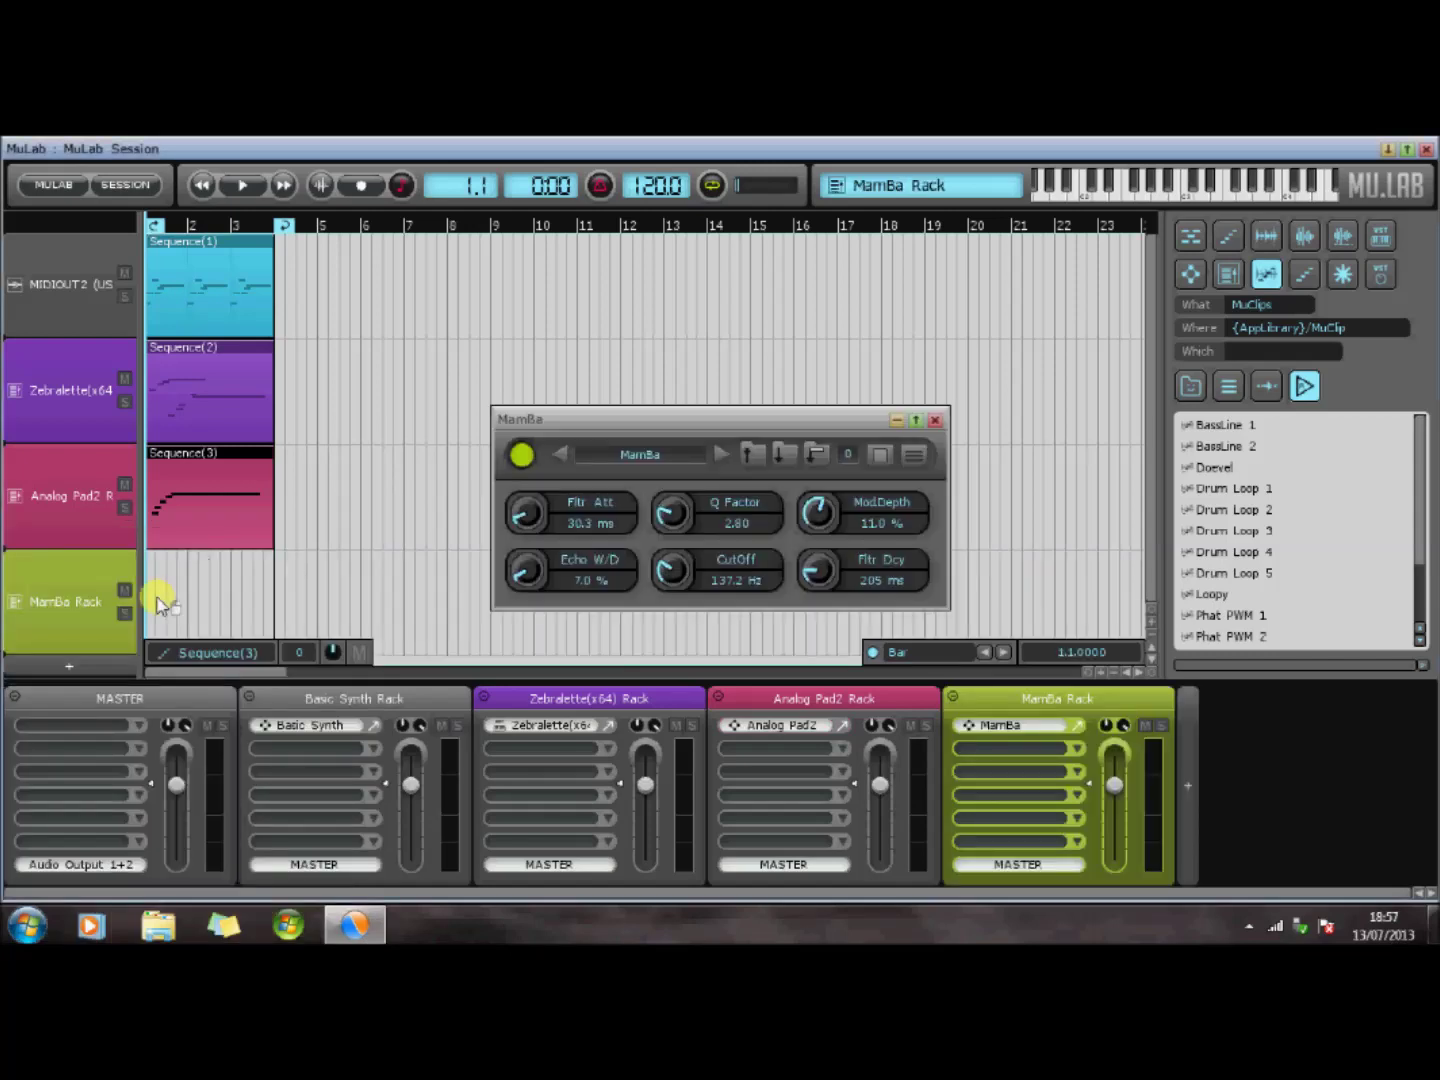
{"action": "double_click", "coordinate": [164, 605]}
{"action": "double_click", "coordinate": [186, 597]}
Draw the bass phrase in Sequence(4): a long low note, short notes, and higher notes stretched past bar 3
{"action": "left_click", "coordinate": [160, 424]}
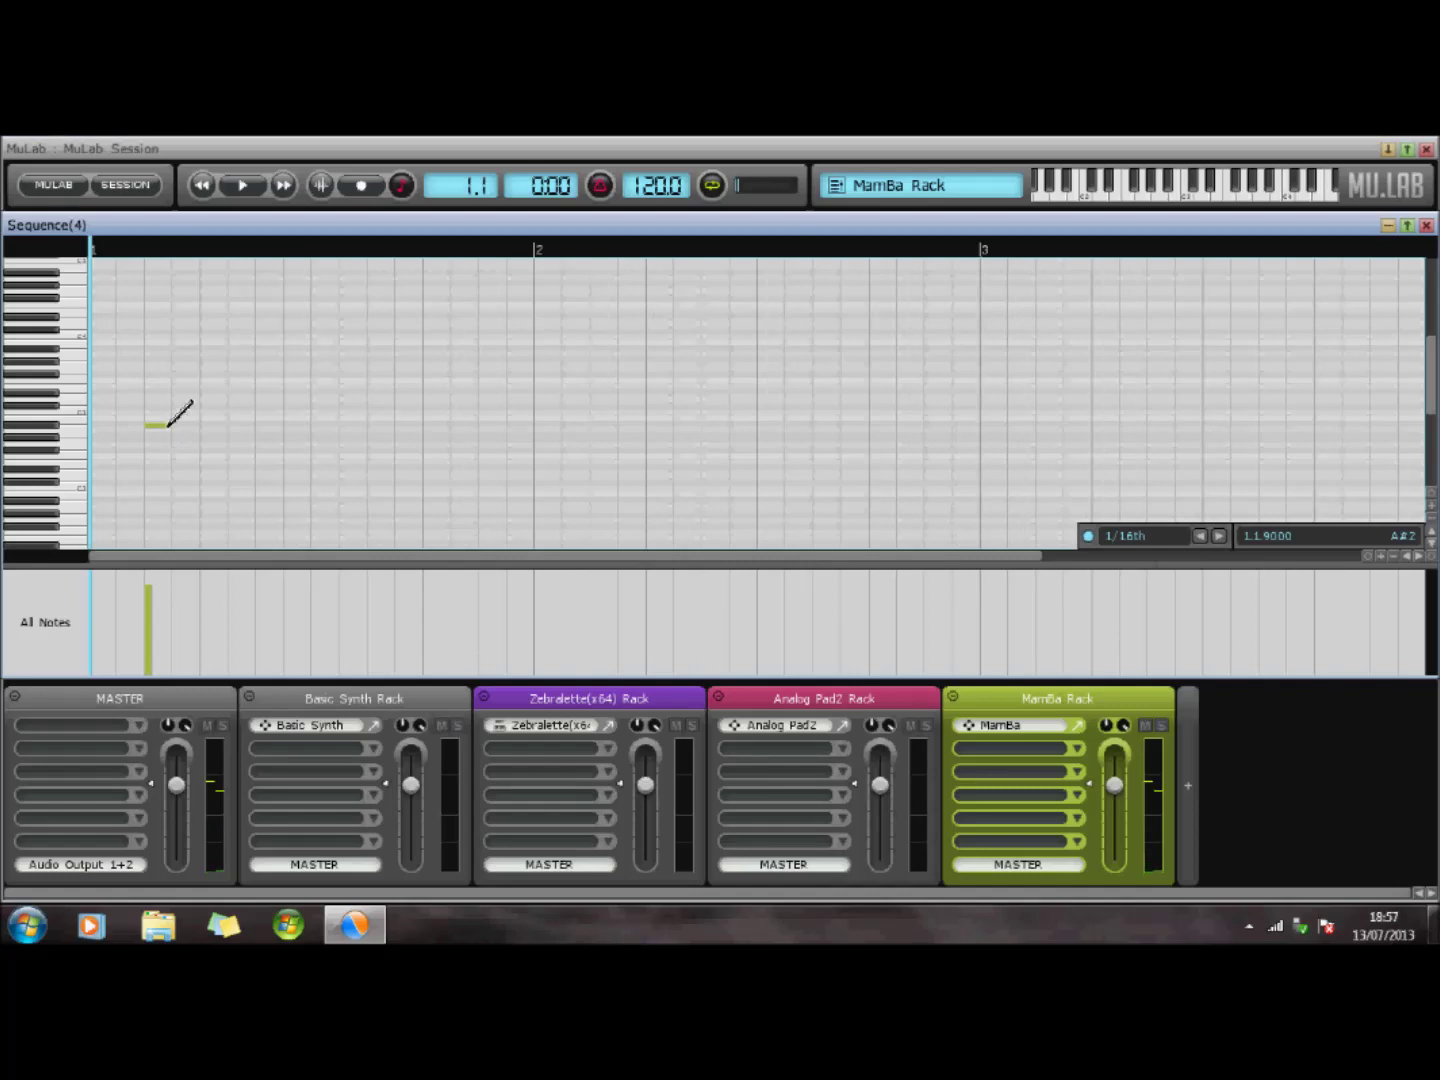
{"action": "left_click_drag", "start_coordinate": [180, 425], "coordinate": [593, 406]}
{"action": "left_click", "coordinate": [354, 400]}
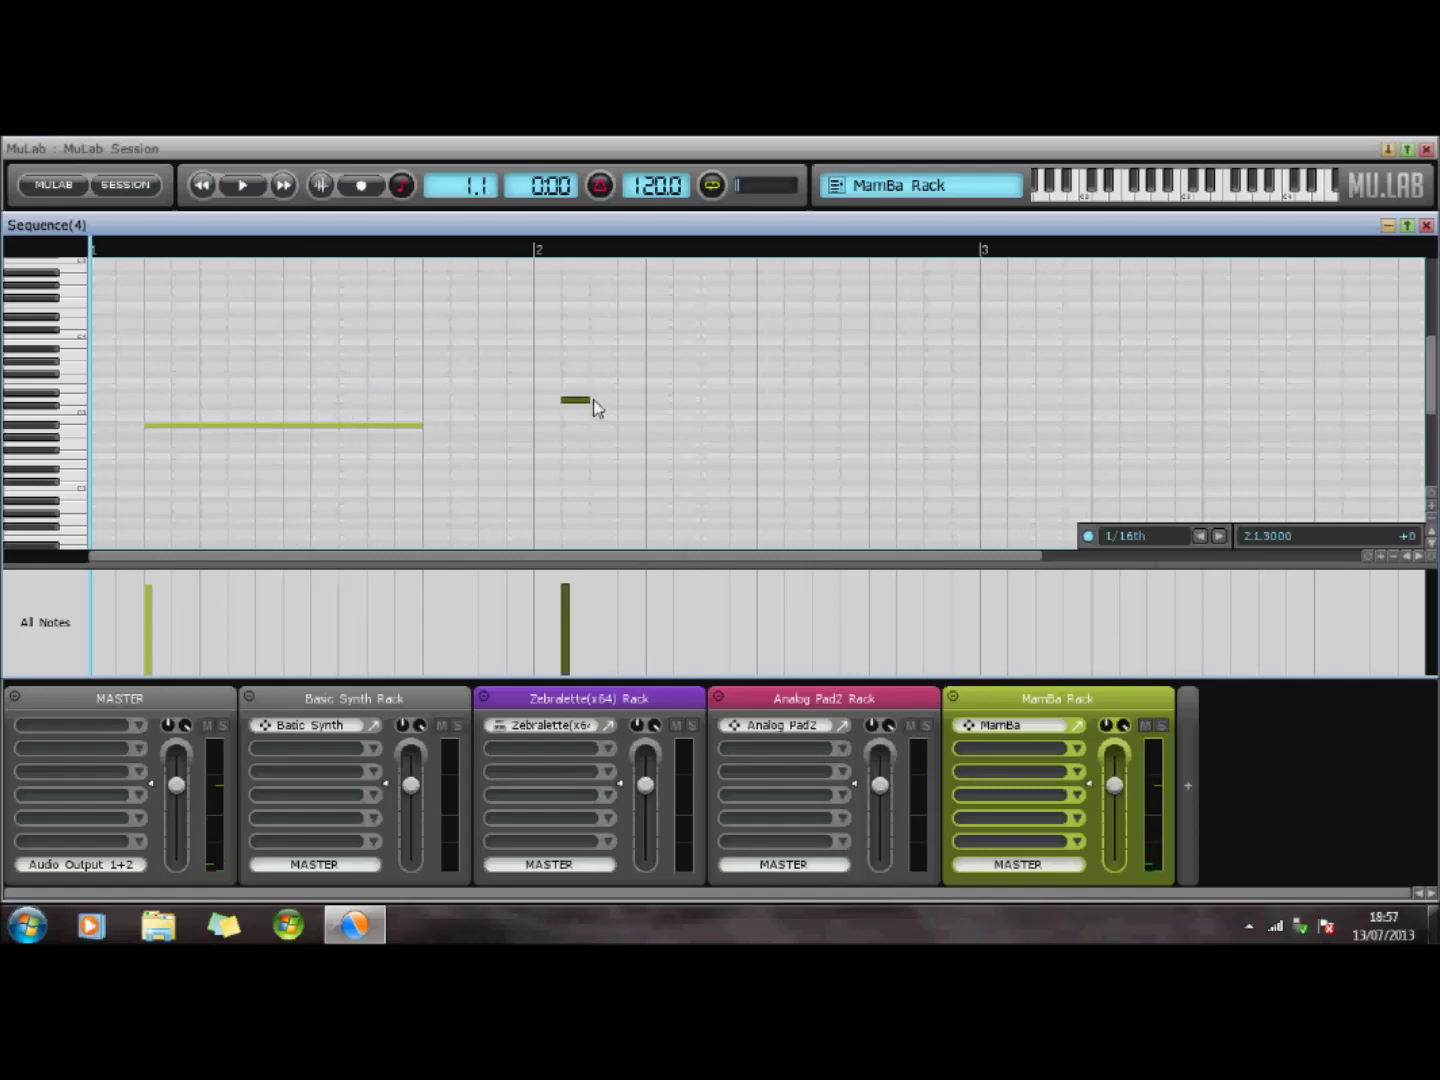
{"action": "left_click", "coordinate": [492, 400]}
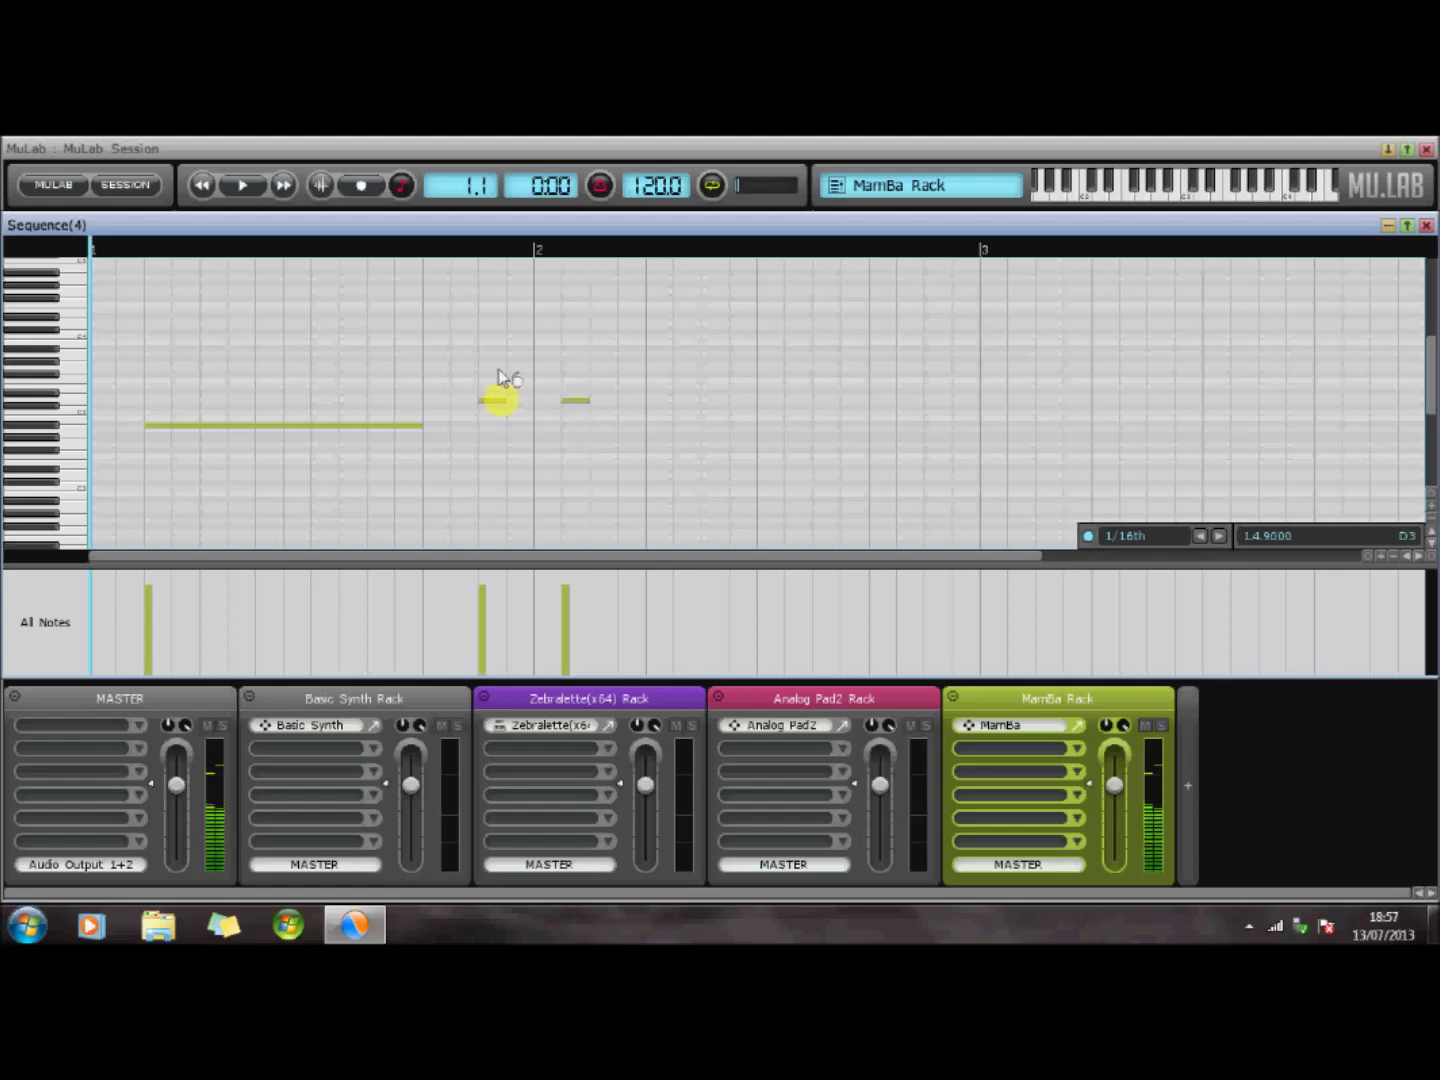
{"action": "left_click", "coordinate": [412, 399]}
{"action": "left_click", "coordinate": [378, 368]}
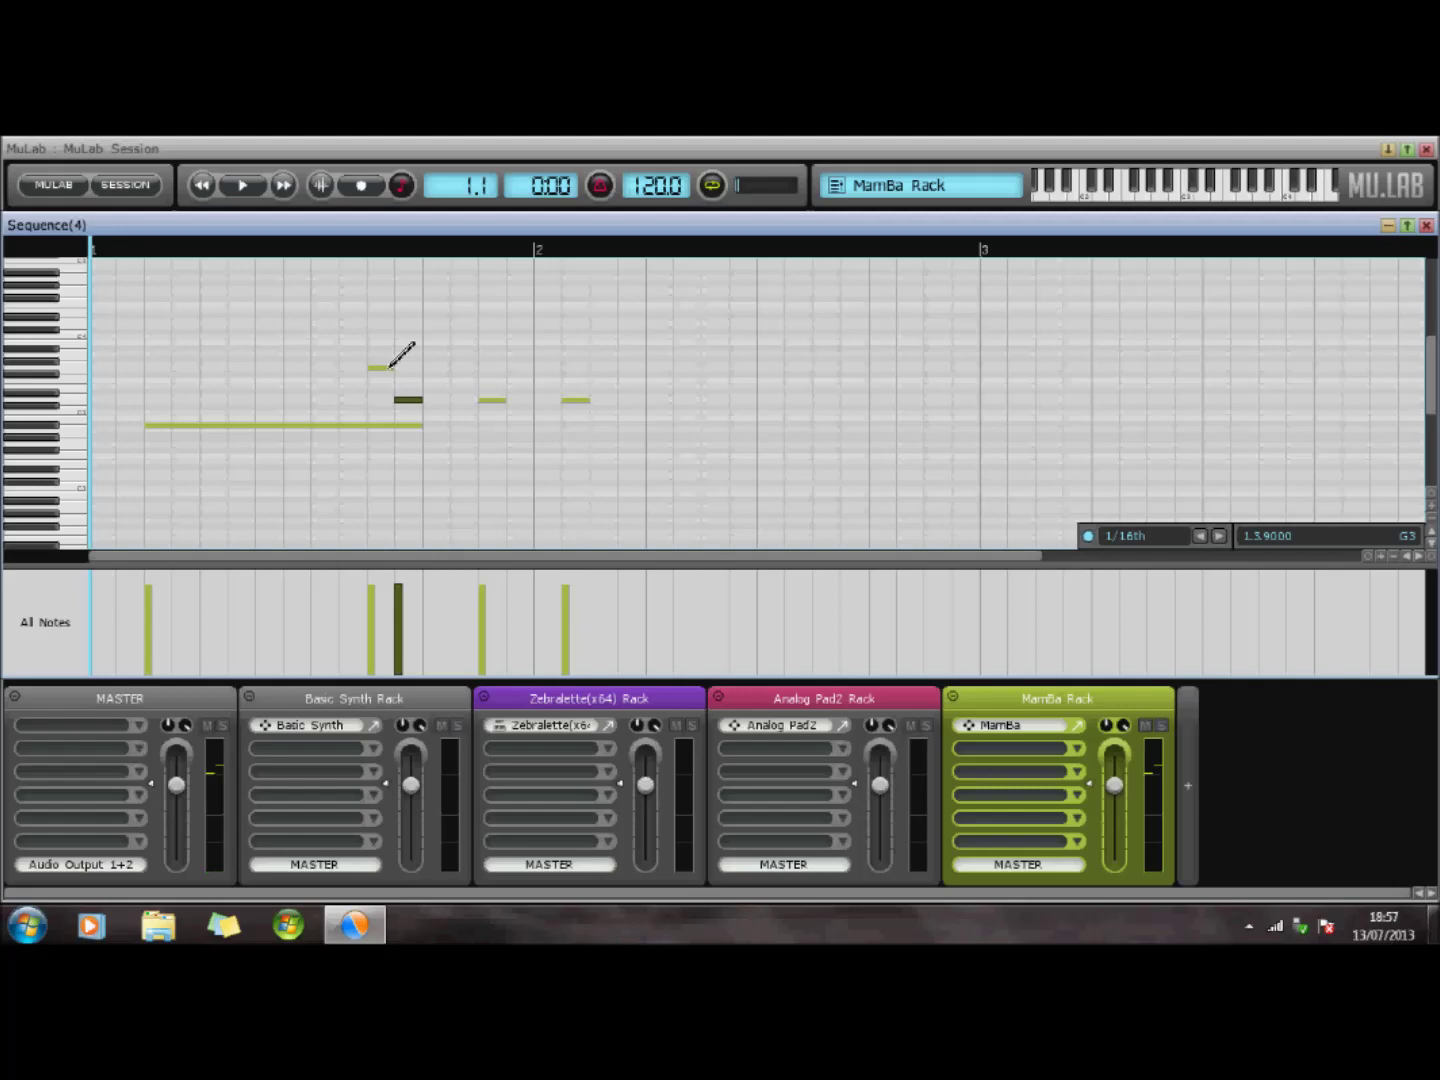
{"action": "left_click_drag", "start_coordinate": [392, 368], "coordinate": [1203, 368]}
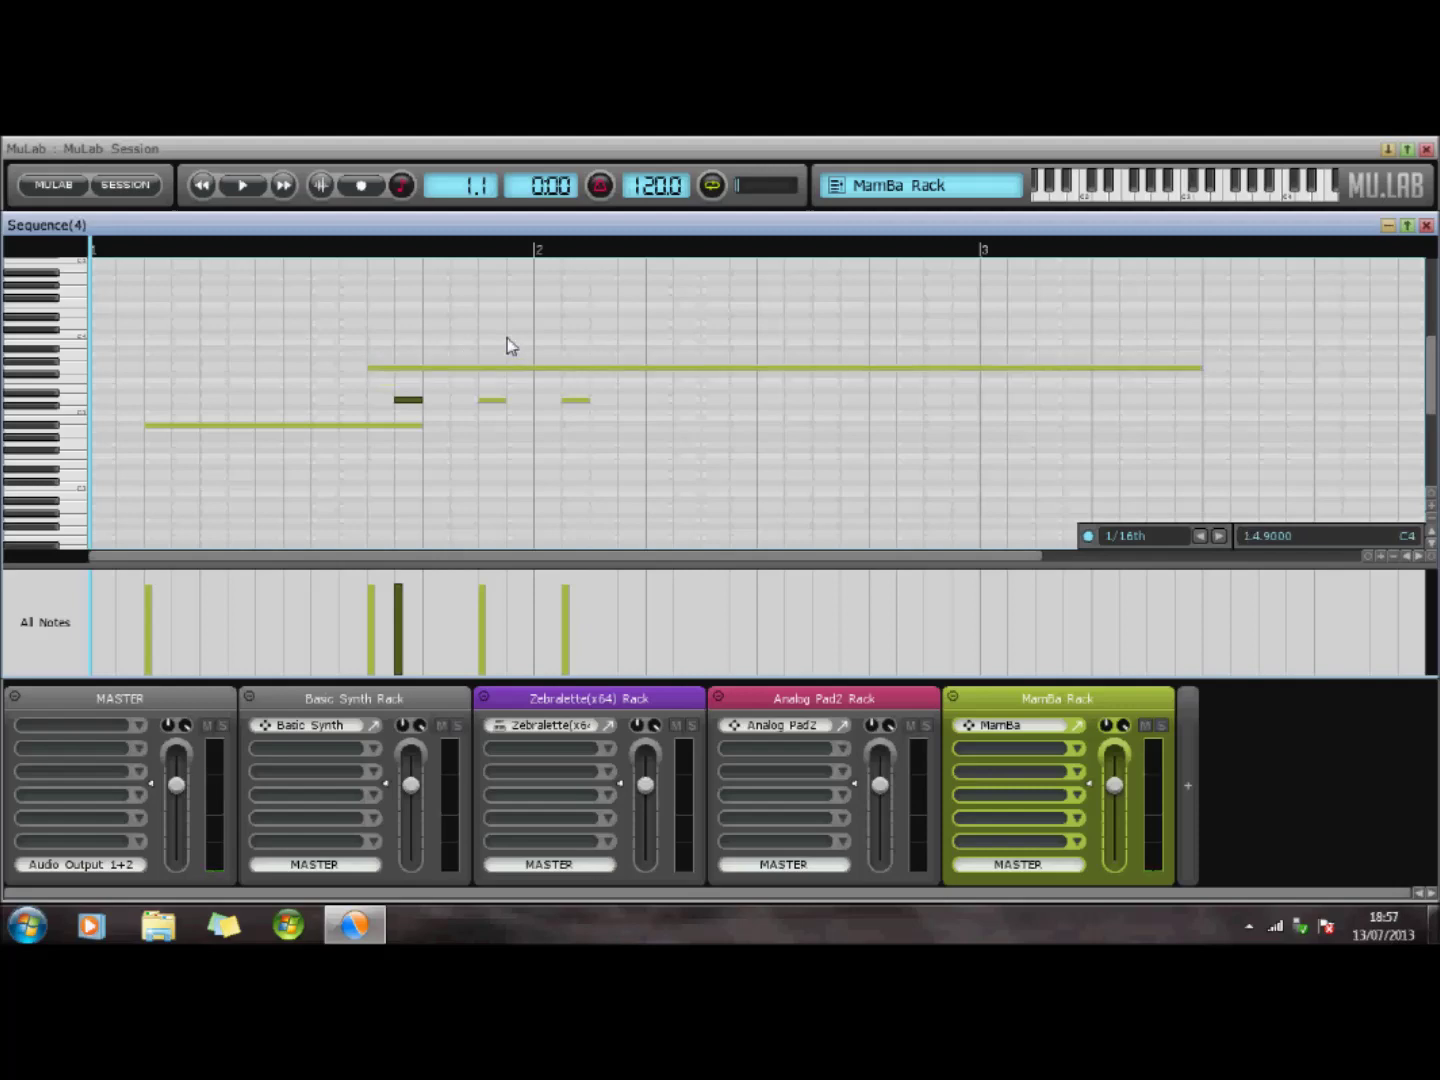
{"action": "left_click", "coordinate": [512, 337]}
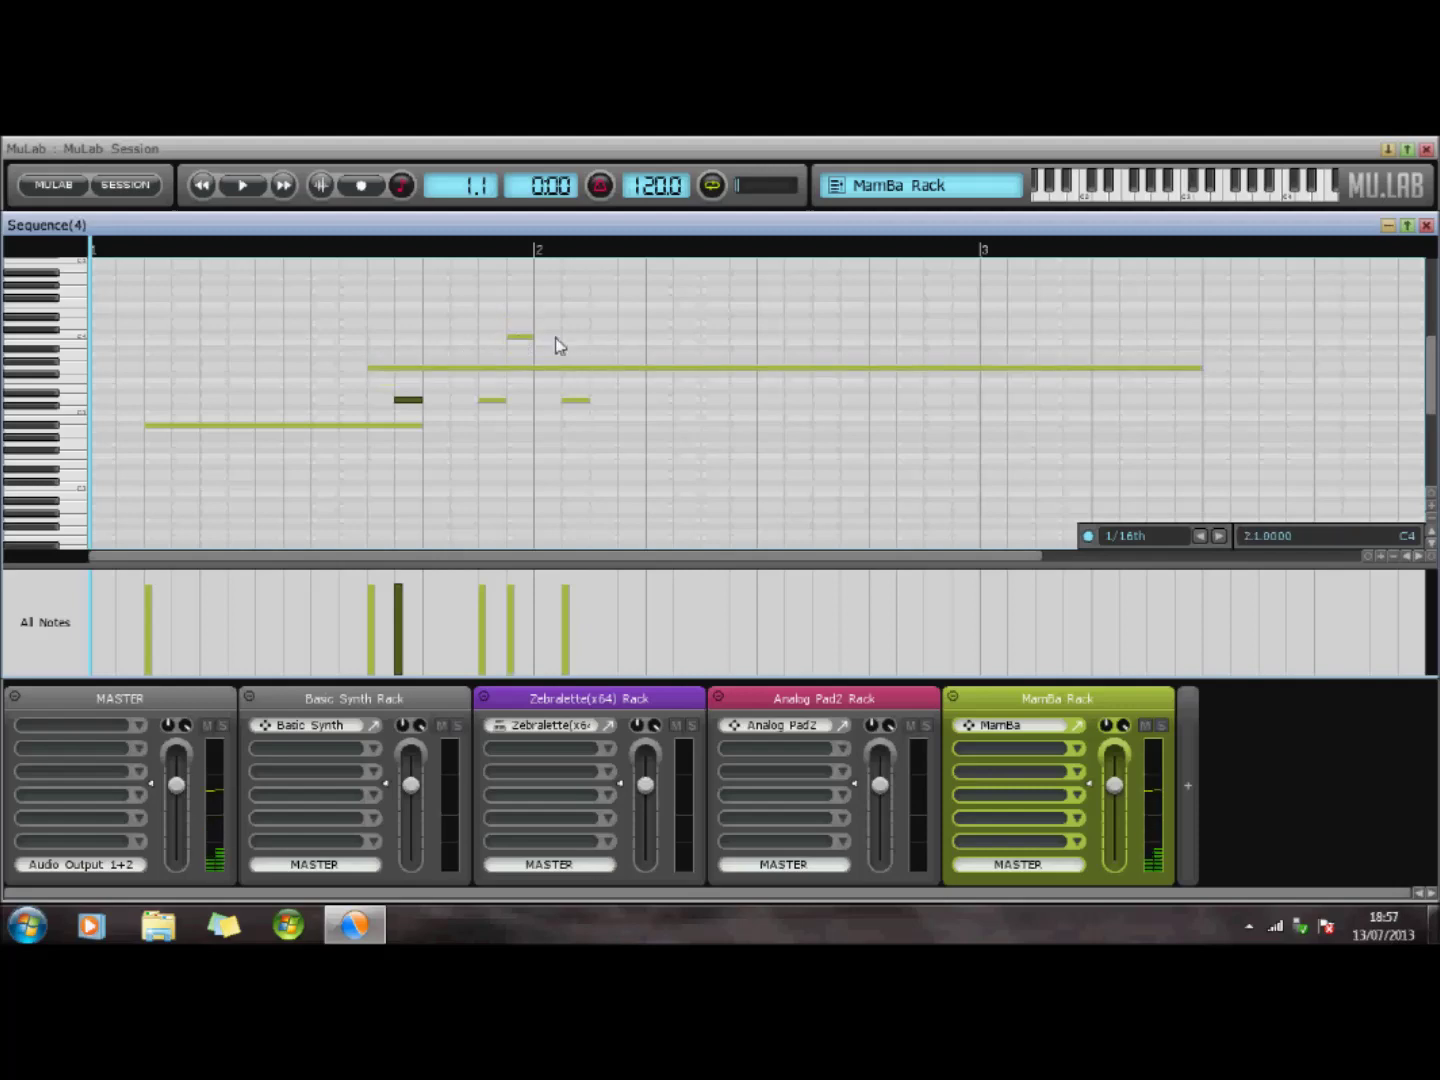
{"action": "left_click_drag", "start_coordinate": [536, 335], "coordinate": [669, 347]}
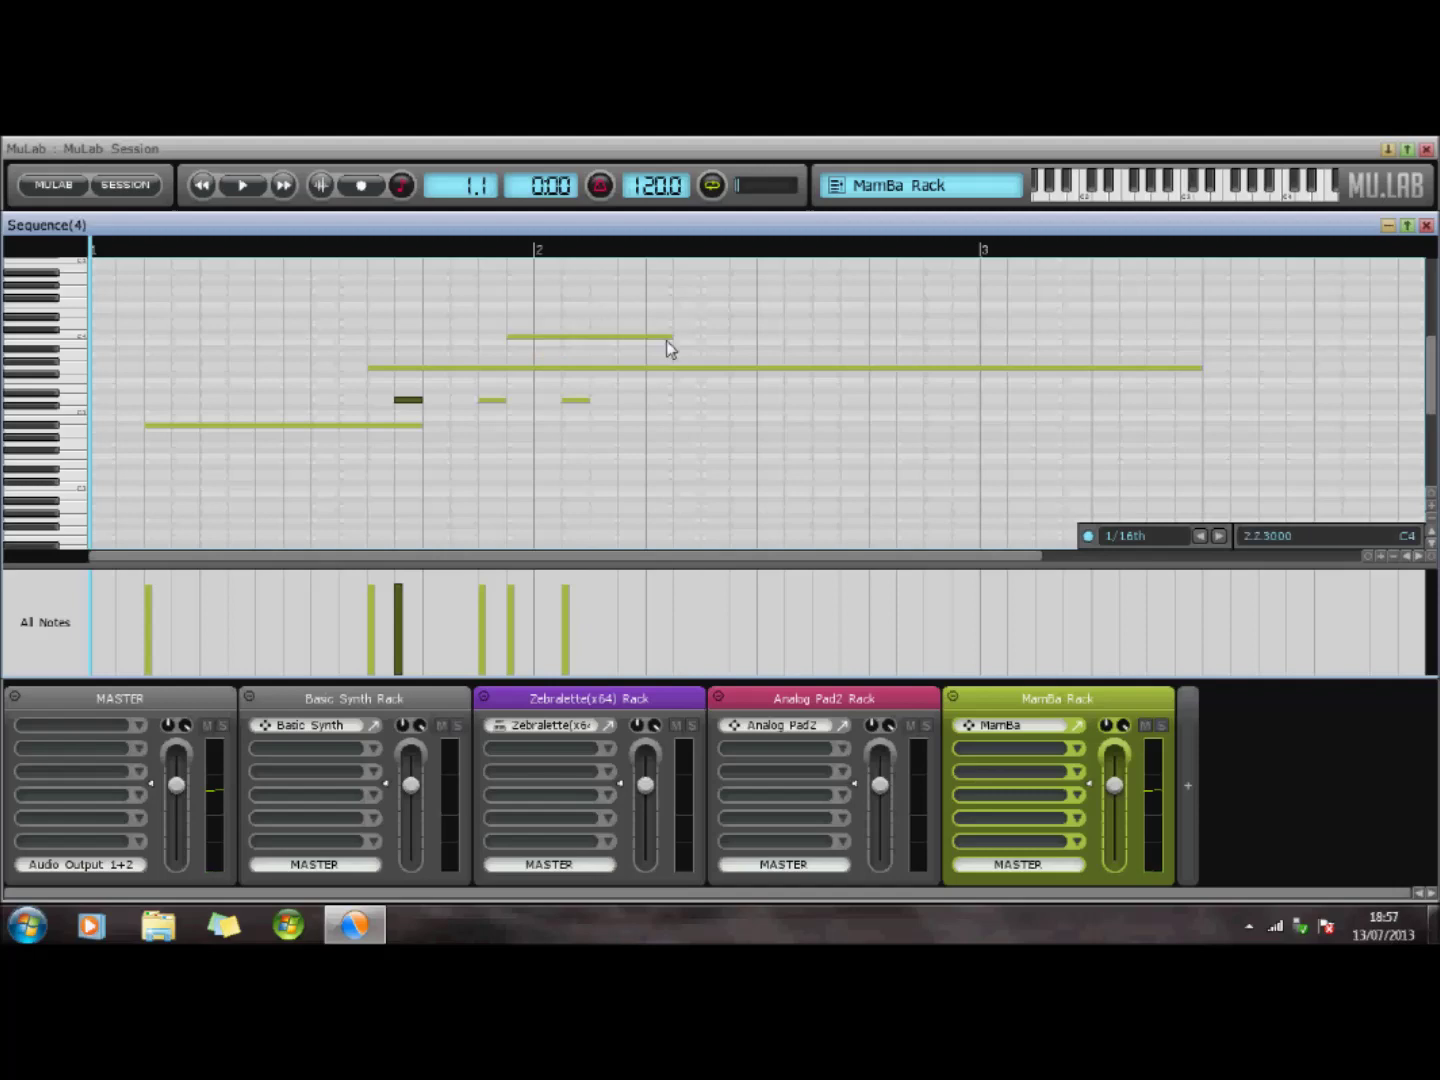
{"action": "left_click", "coordinate": [1426, 225]}
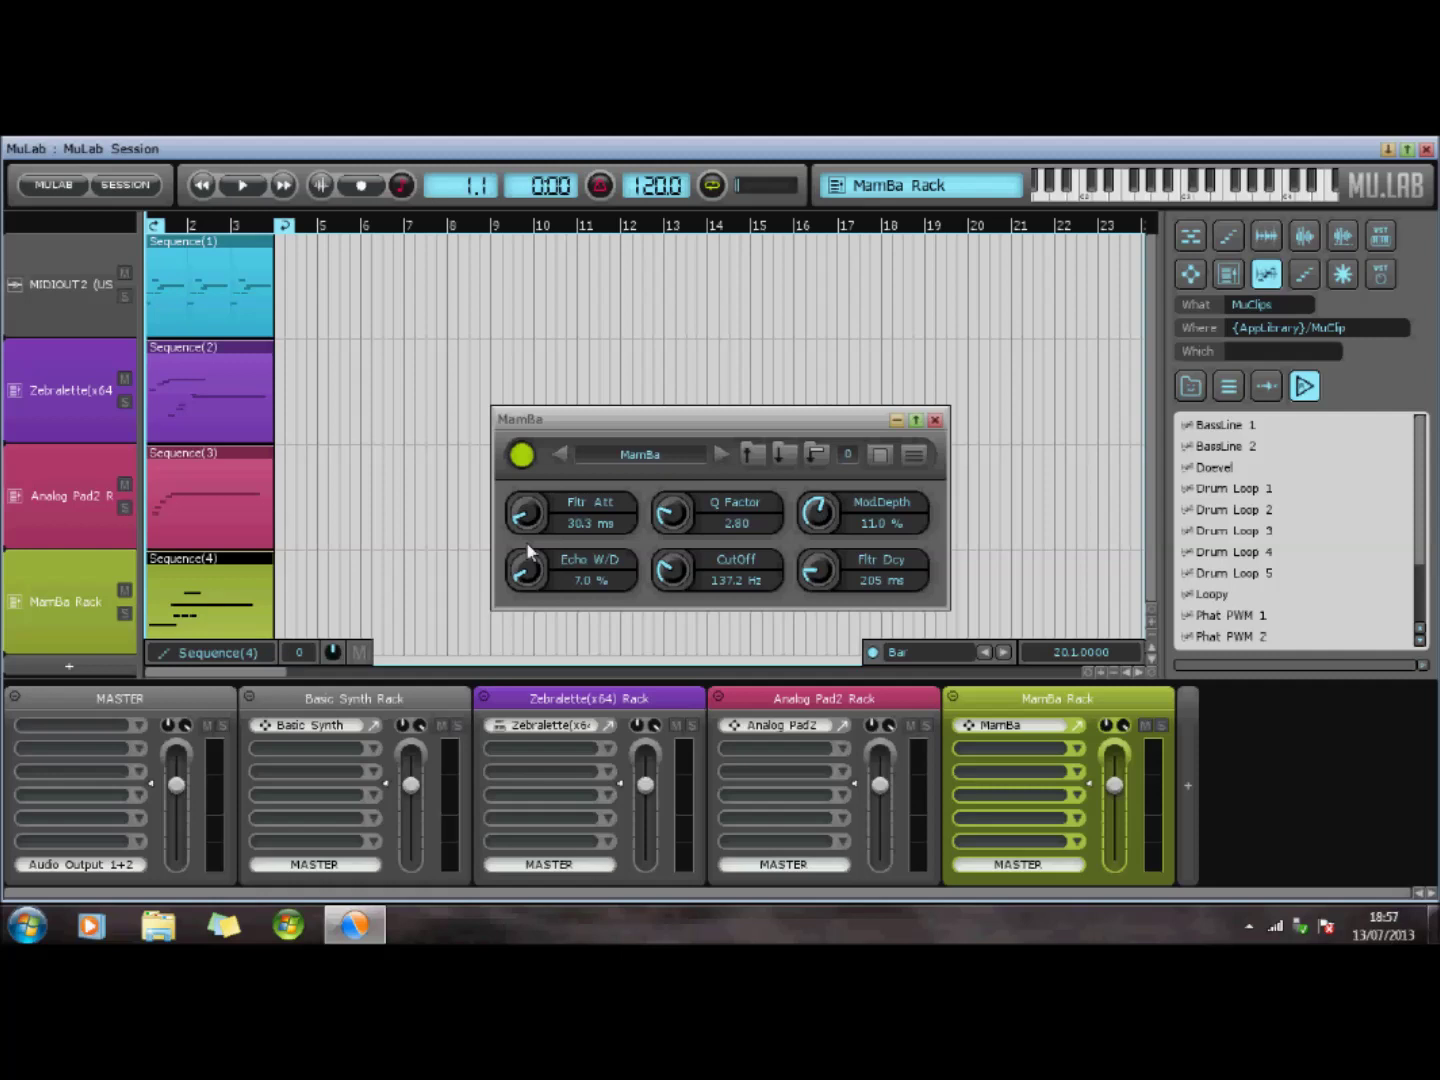
Start playback, raise the MamBa Fltr Att knob, and switch the bass preset to Micro
{"action": "left_click", "coordinate": [247, 187]}
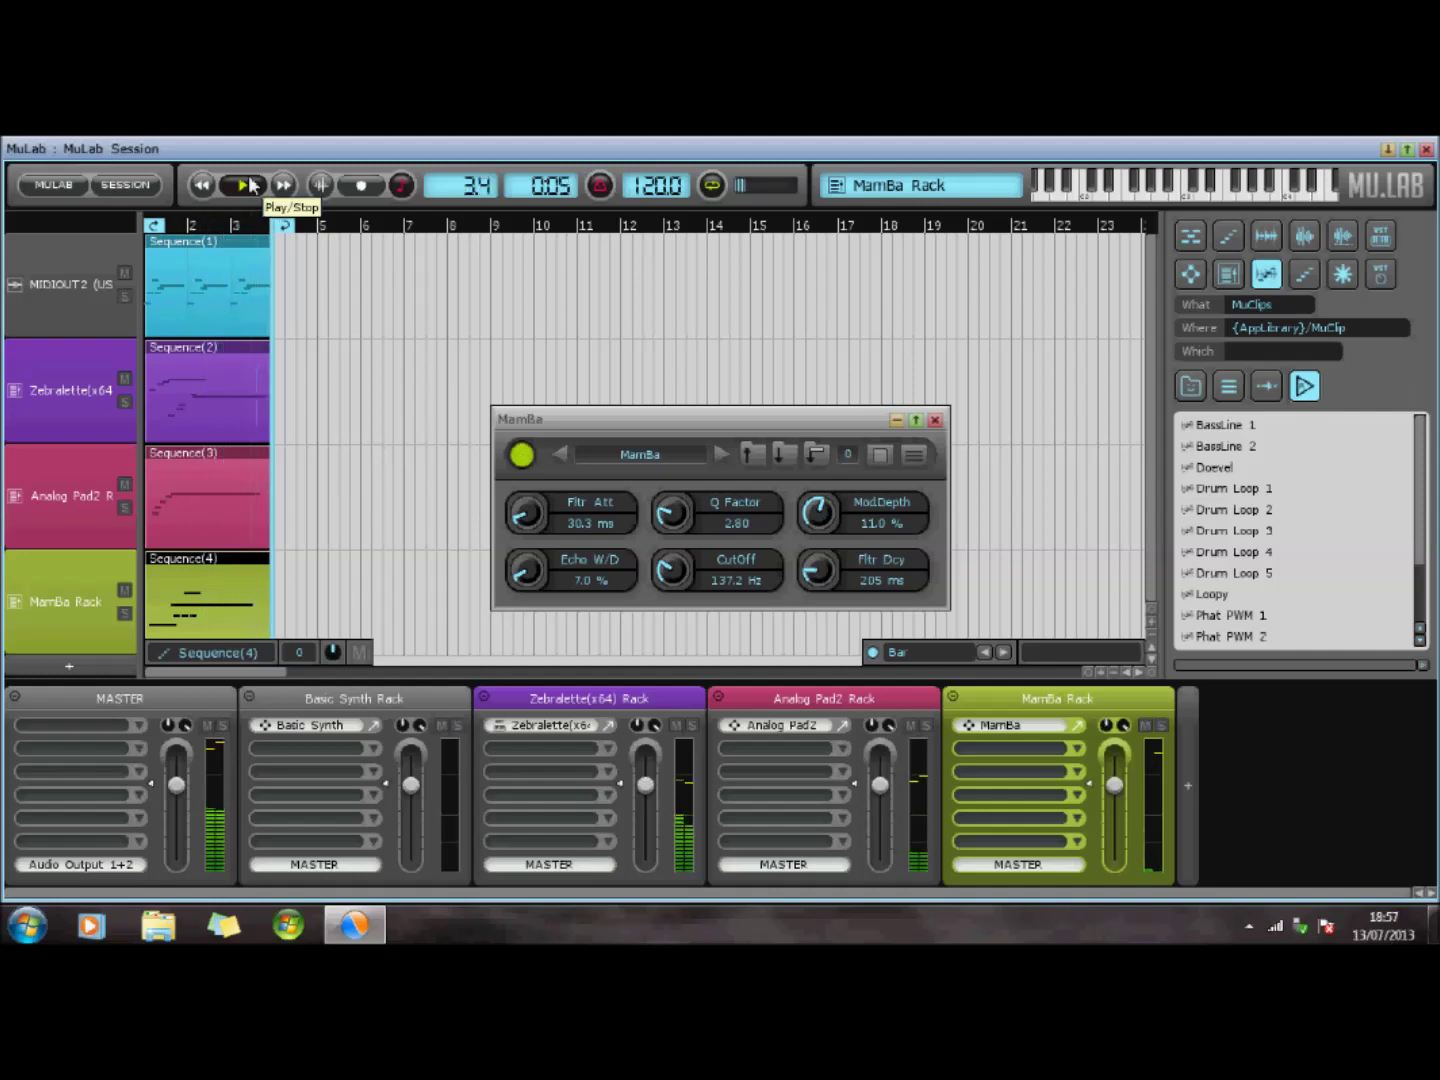
{"action": "left_click_drag", "start_coordinate": [527, 510], "coordinate": [529, 464]}
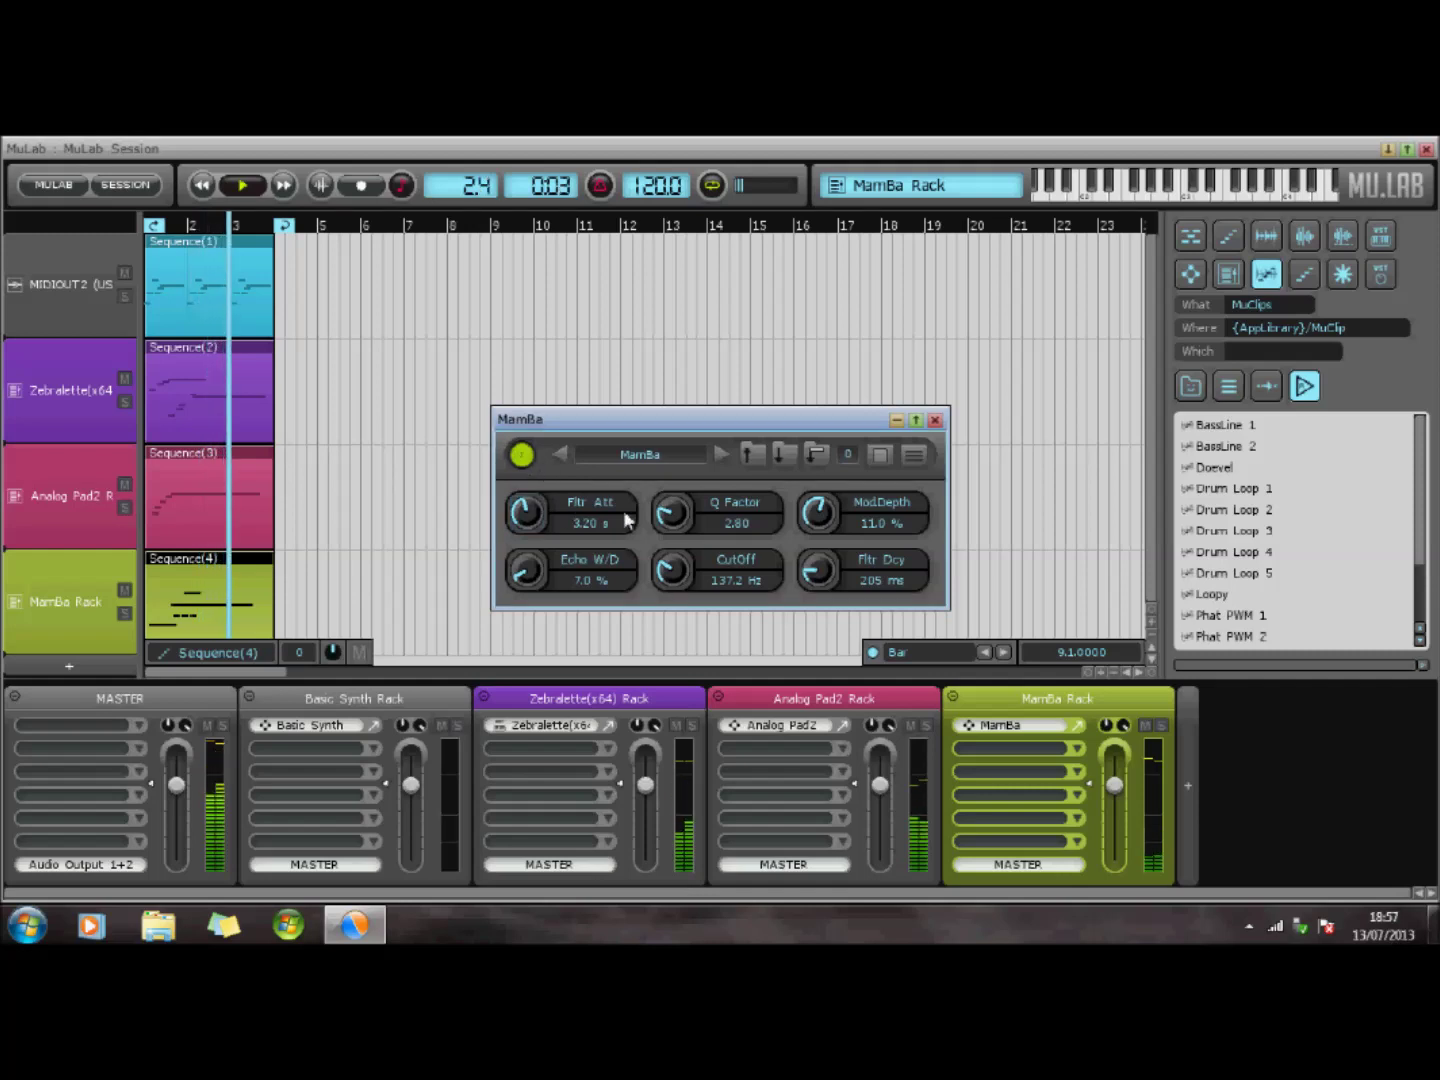
{"action": "left_click", "coordinate": [721, 455]}
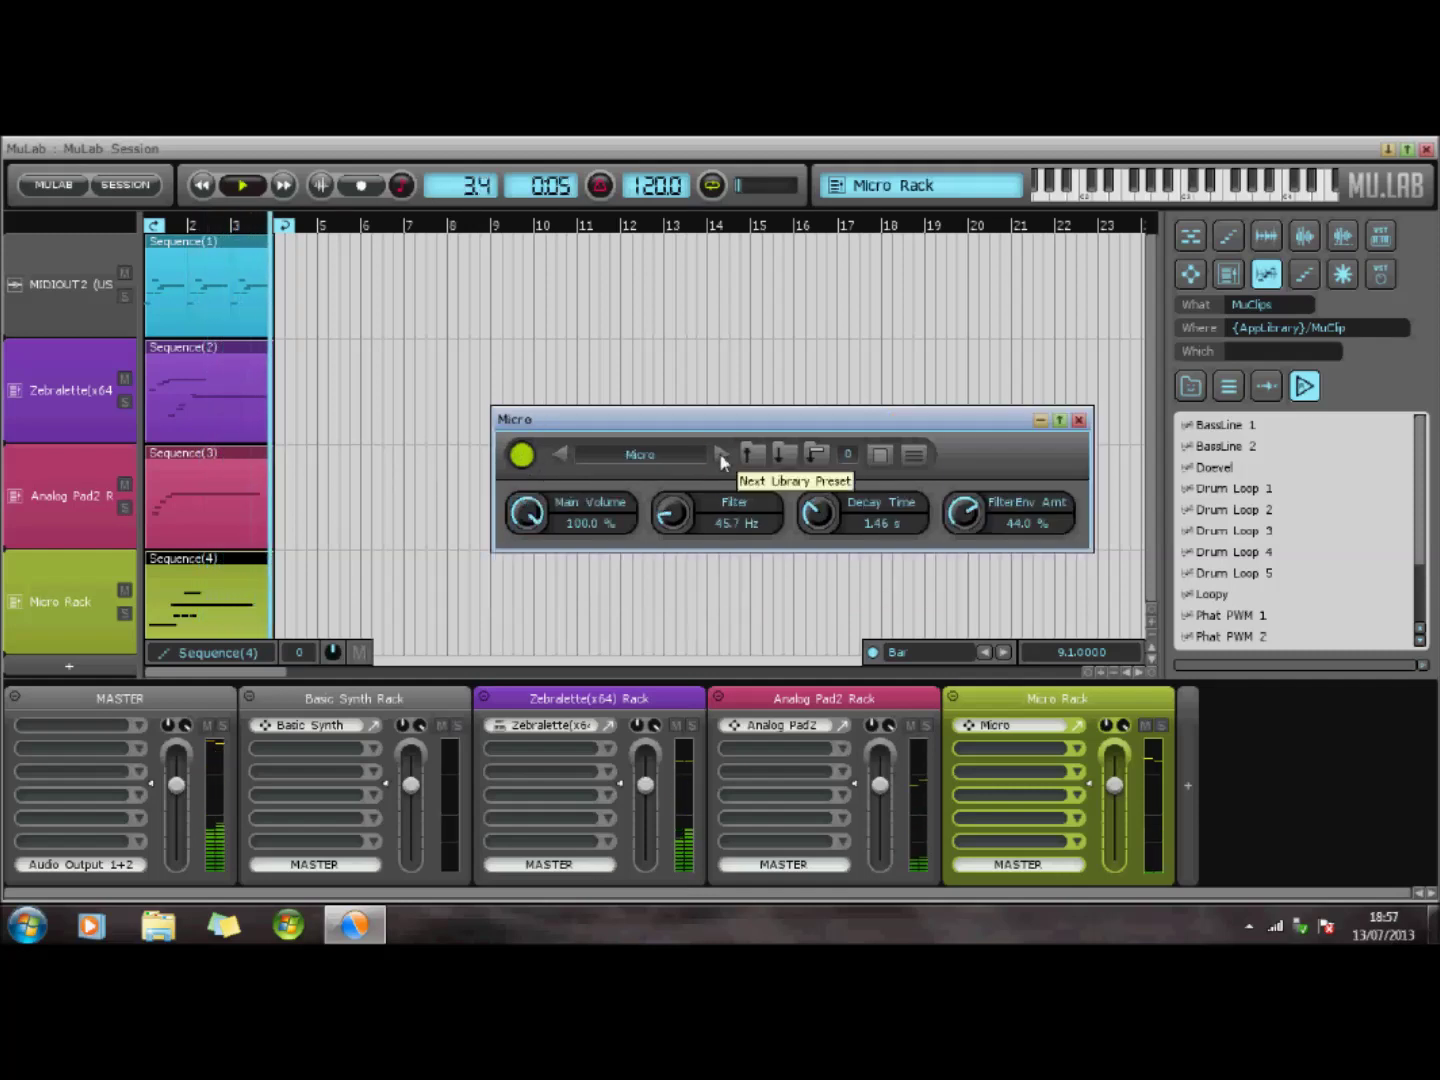
Step through Monster, Moon, Noisy, P-Bass and Popcorn Bass presets, ending on Roomy Bass
{"action": "left_click", "coordinate": [721, 455]}
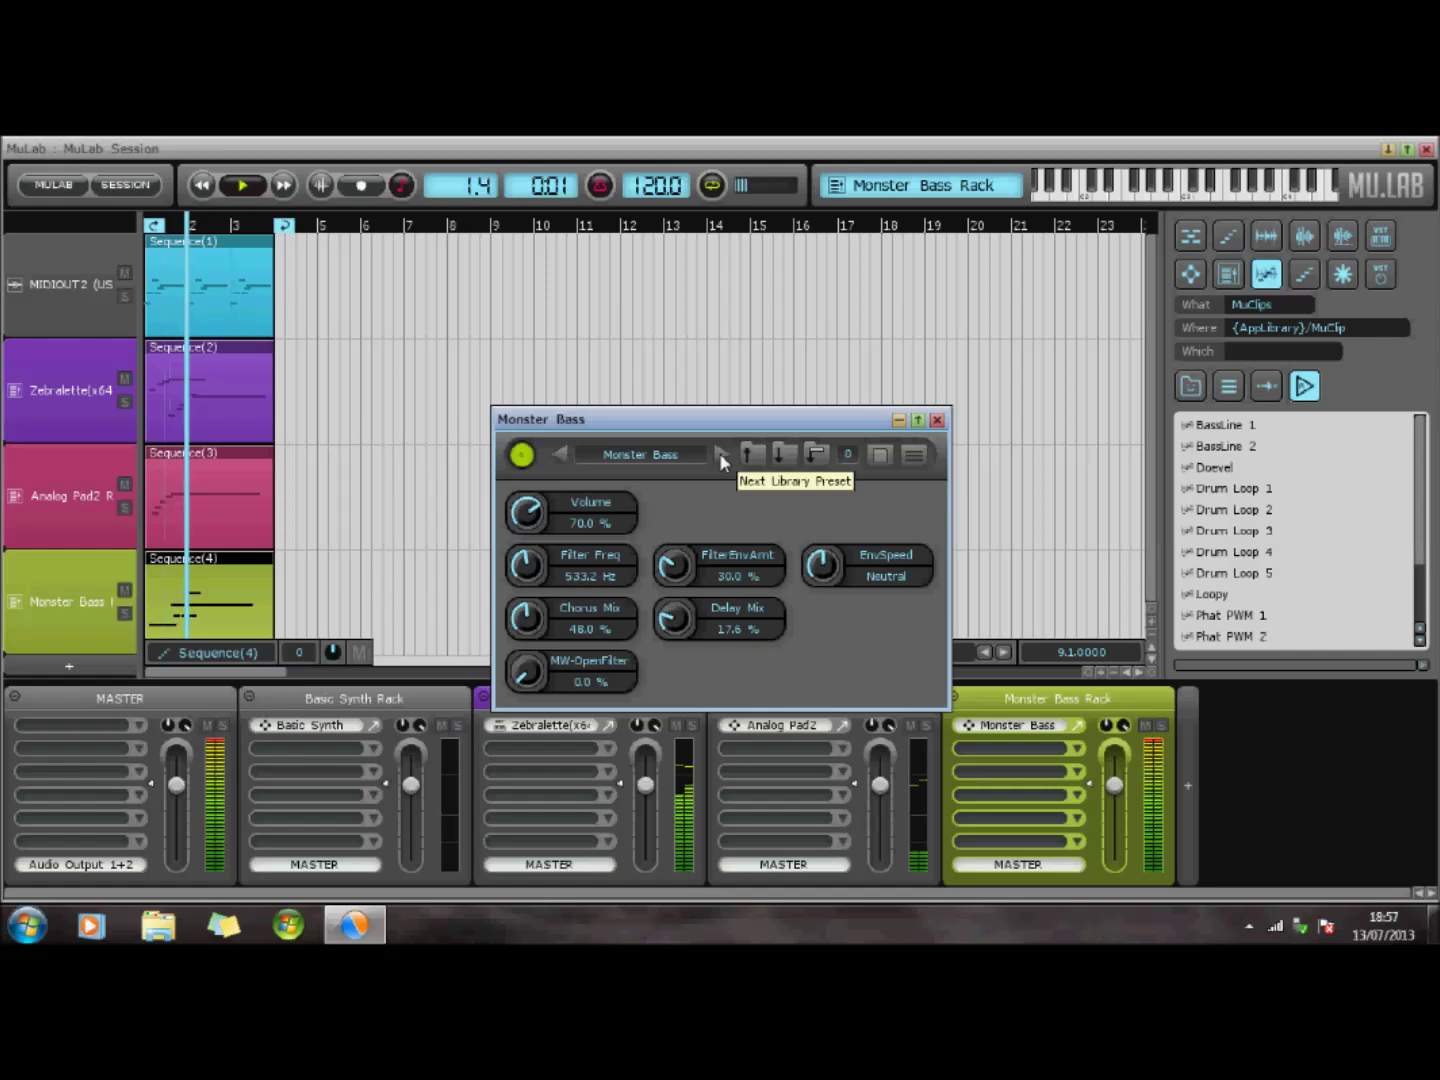
{"action": "left_click", "coordinate": [721, 455]}
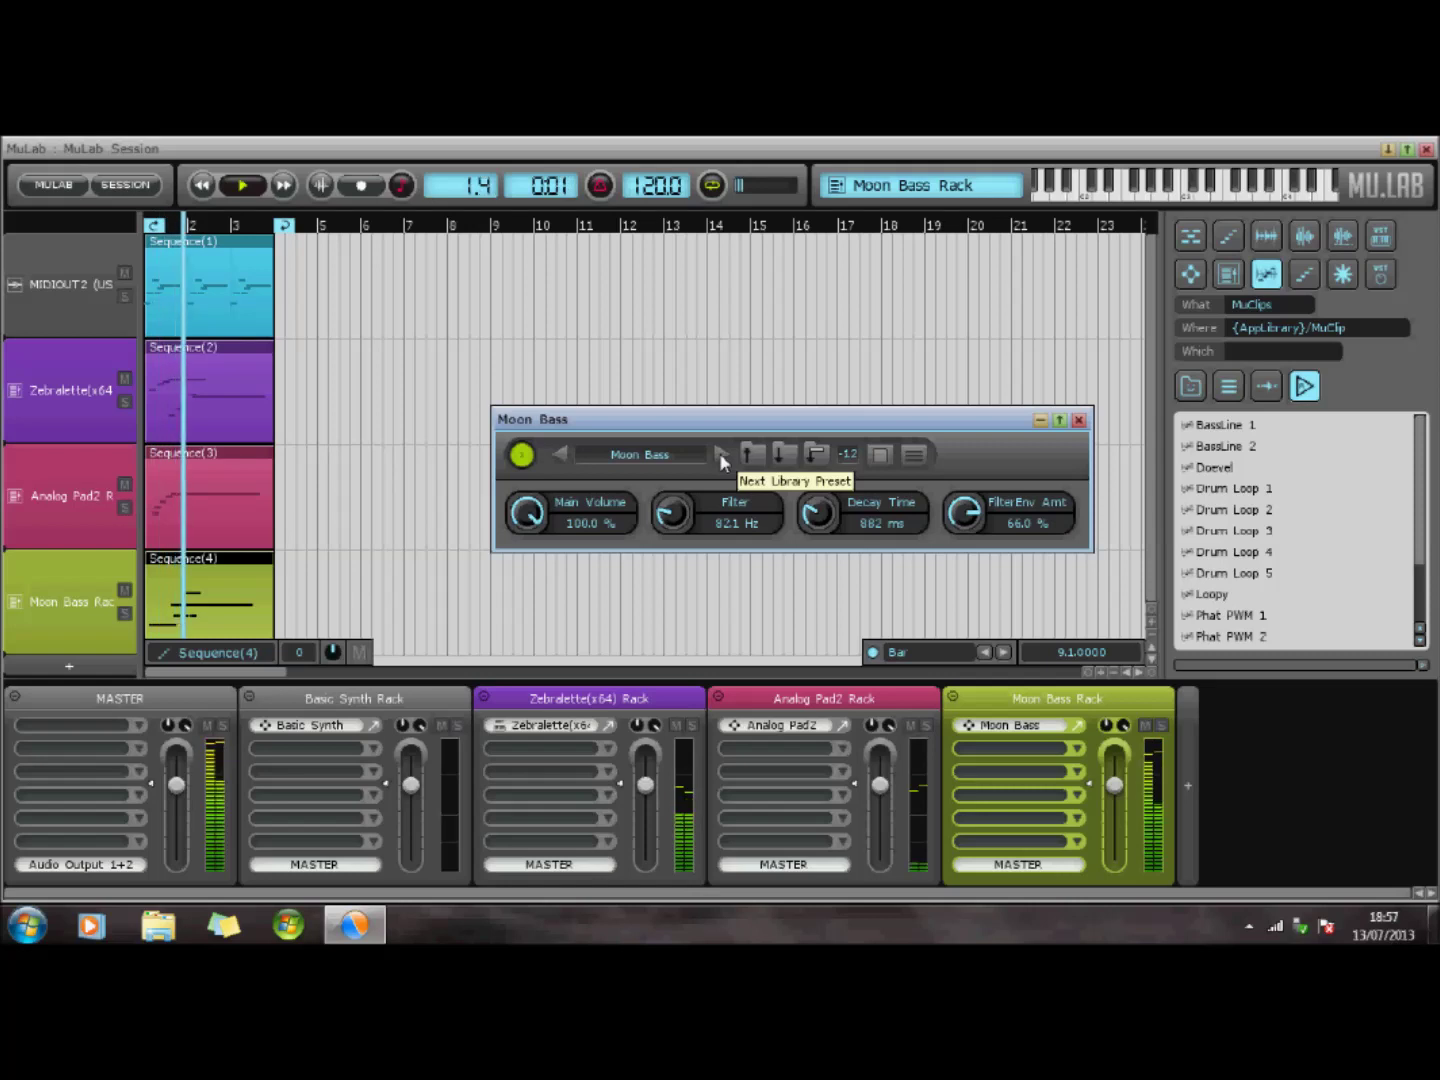
{"action": "left_click", "coordinate": [721, 455]}
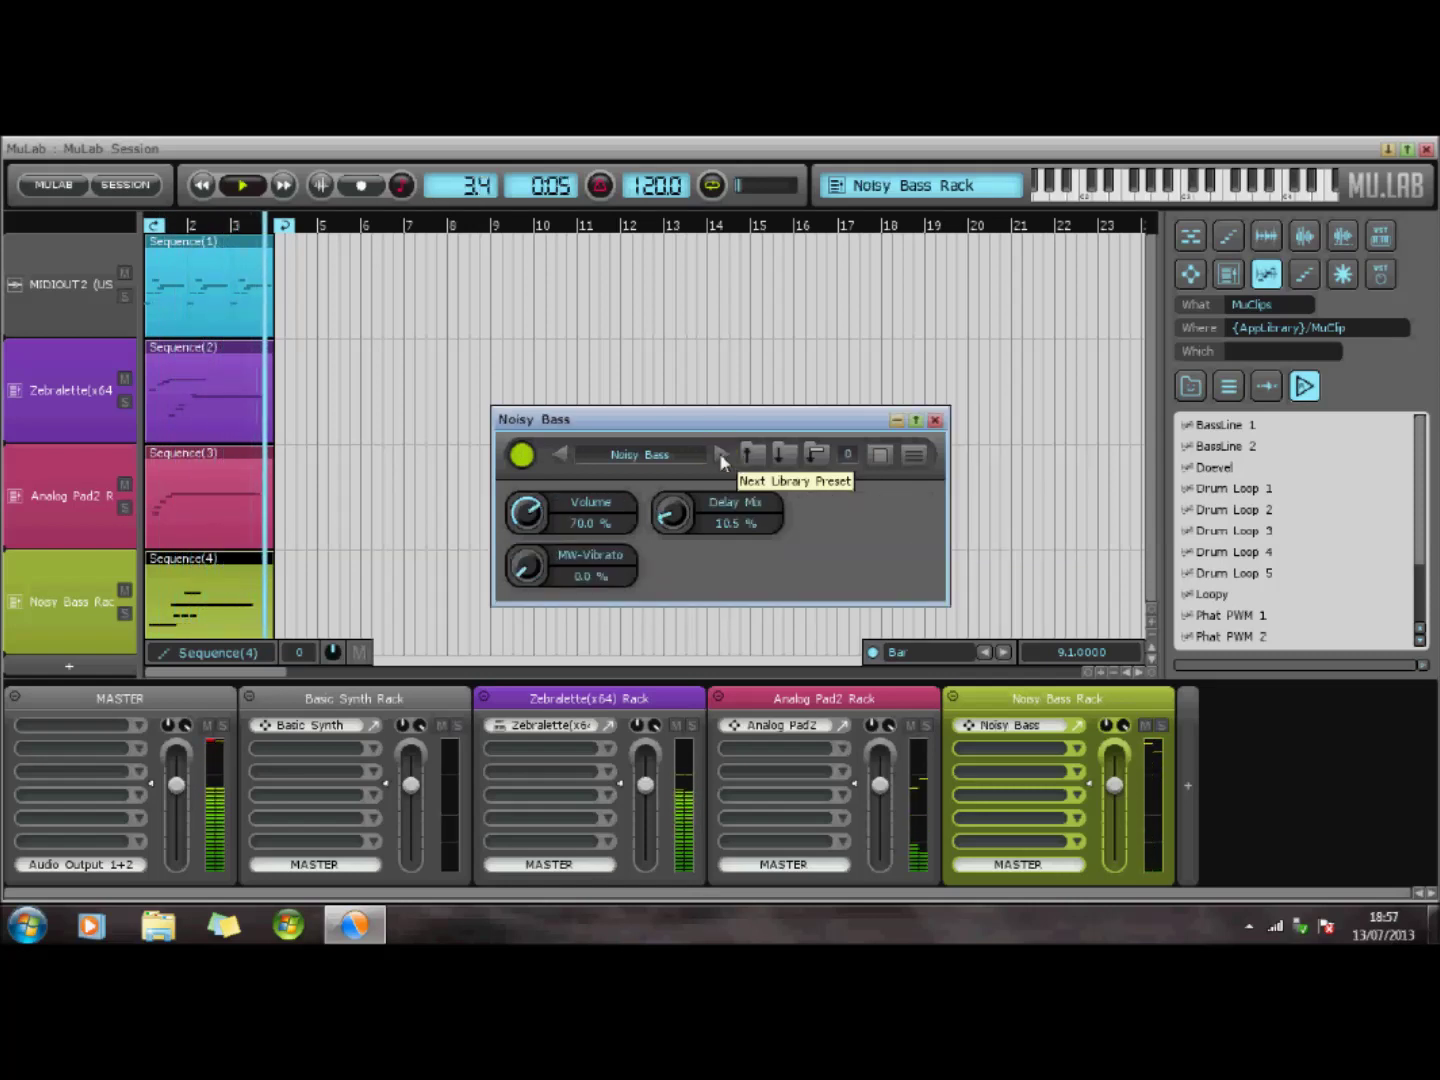
{"action": "left_click", "coordinate": [719, 453]}
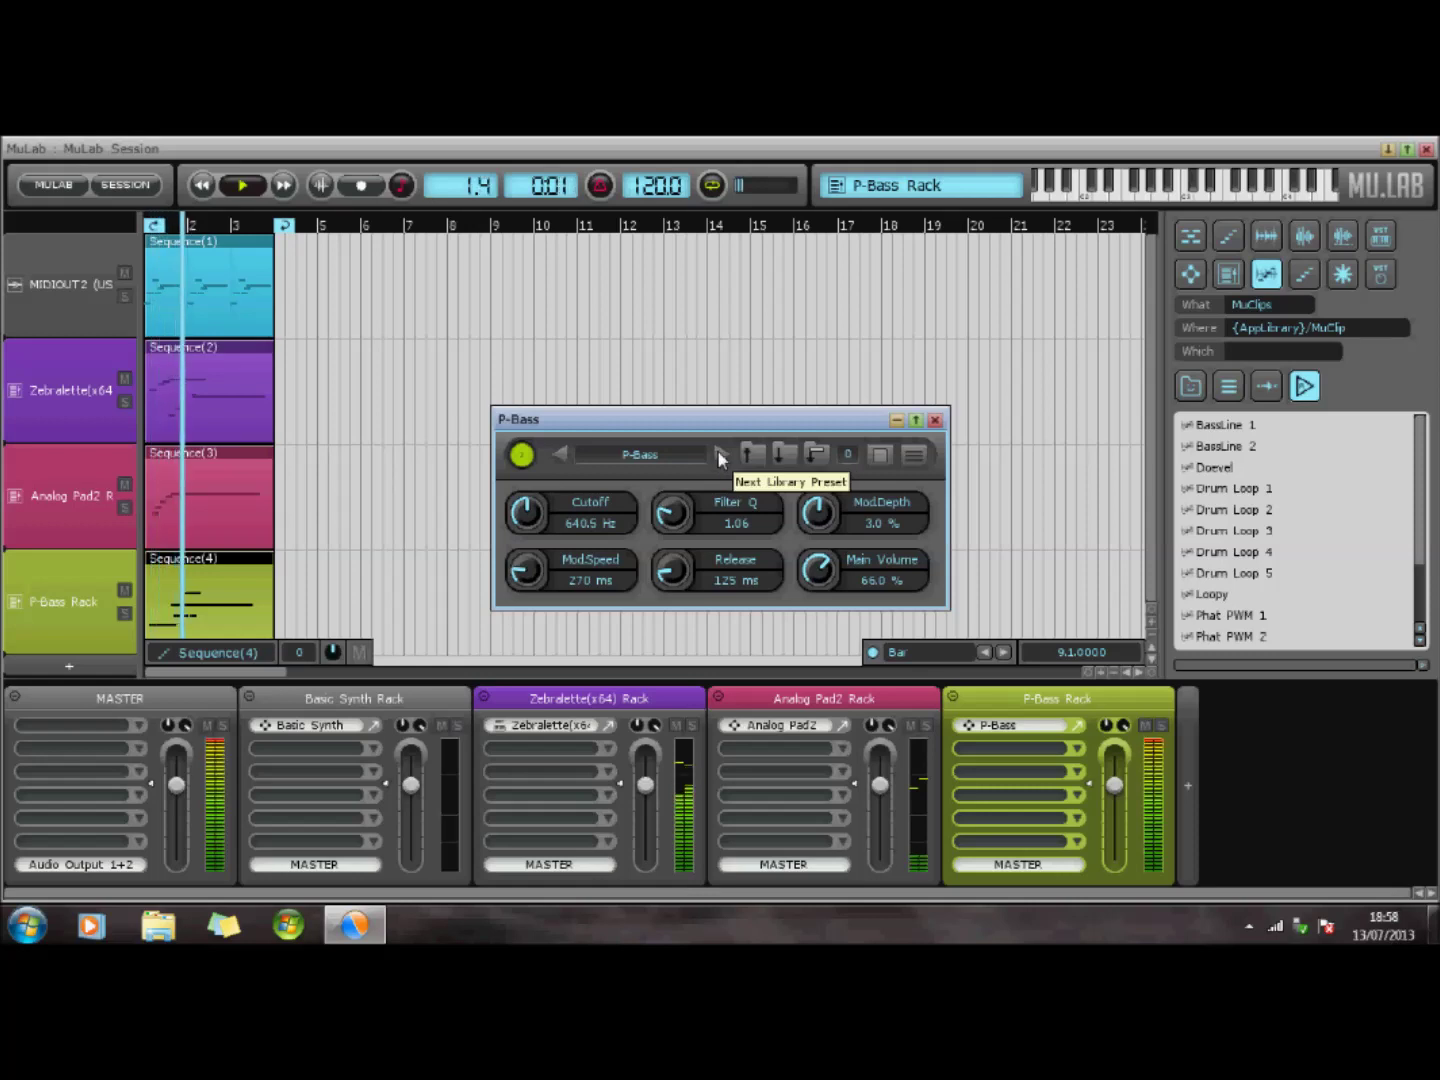
{"action": "left_click", "coordinate": [719, 455]}
{"action": "left_click", "coordinate": [719, 455]}
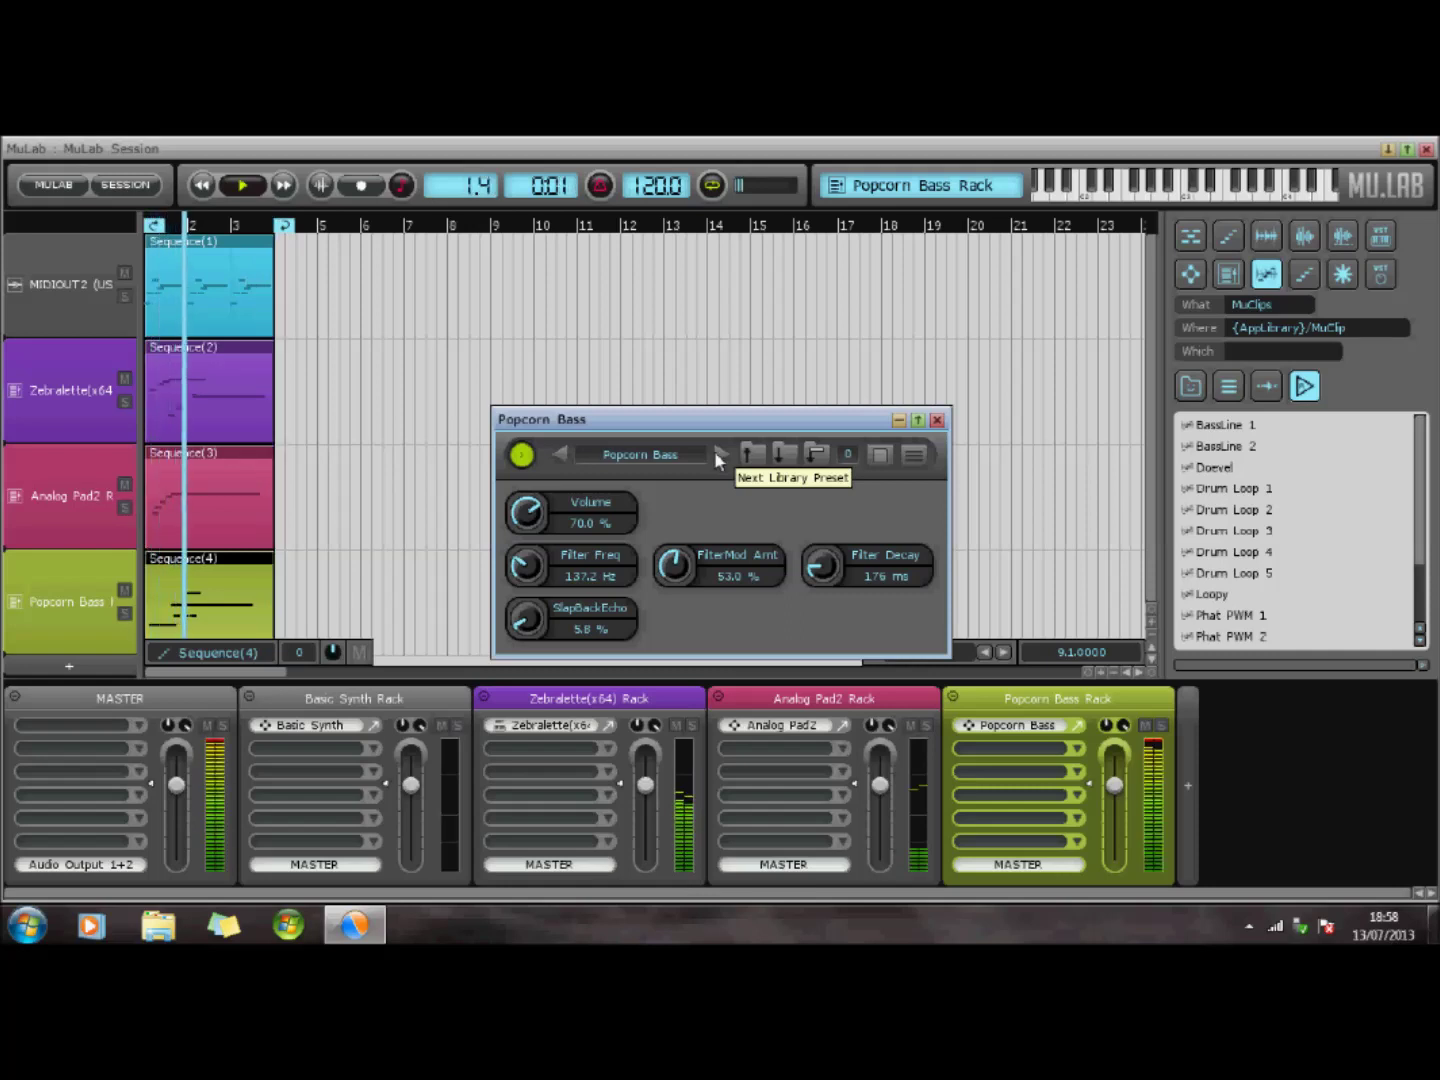
{"action": "left_click", "coordinate": [717, 455]}
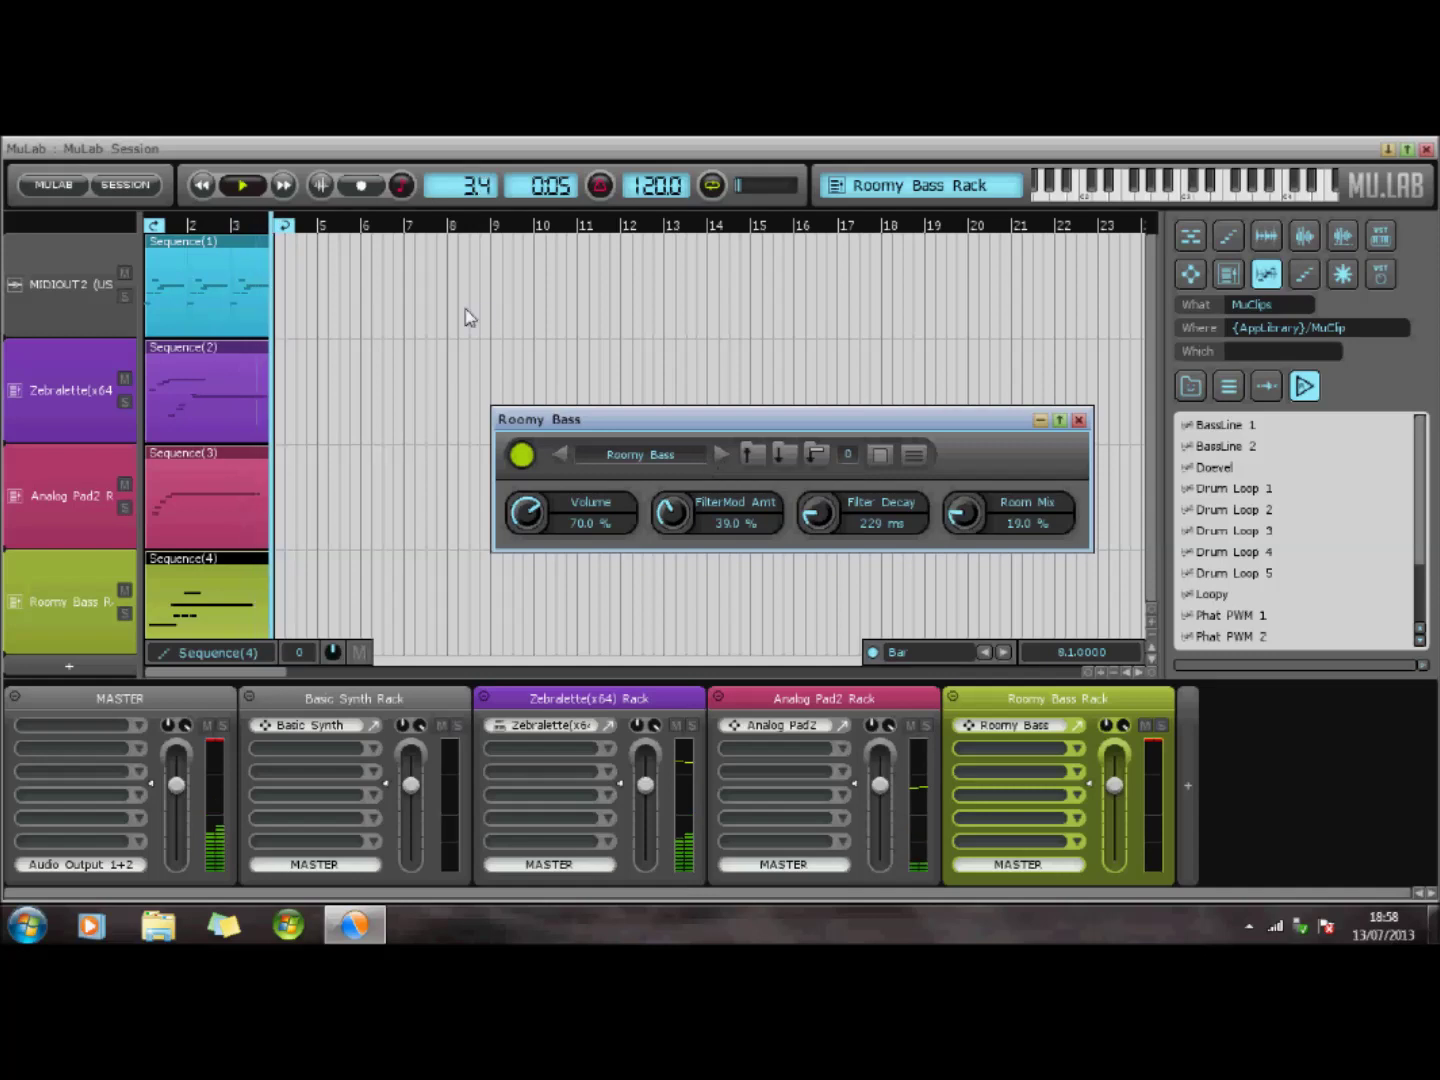
Stop the looping four-track playback with the transport's Play/Stop button
{"action": "left_click", "coordinate": [248, 183]}
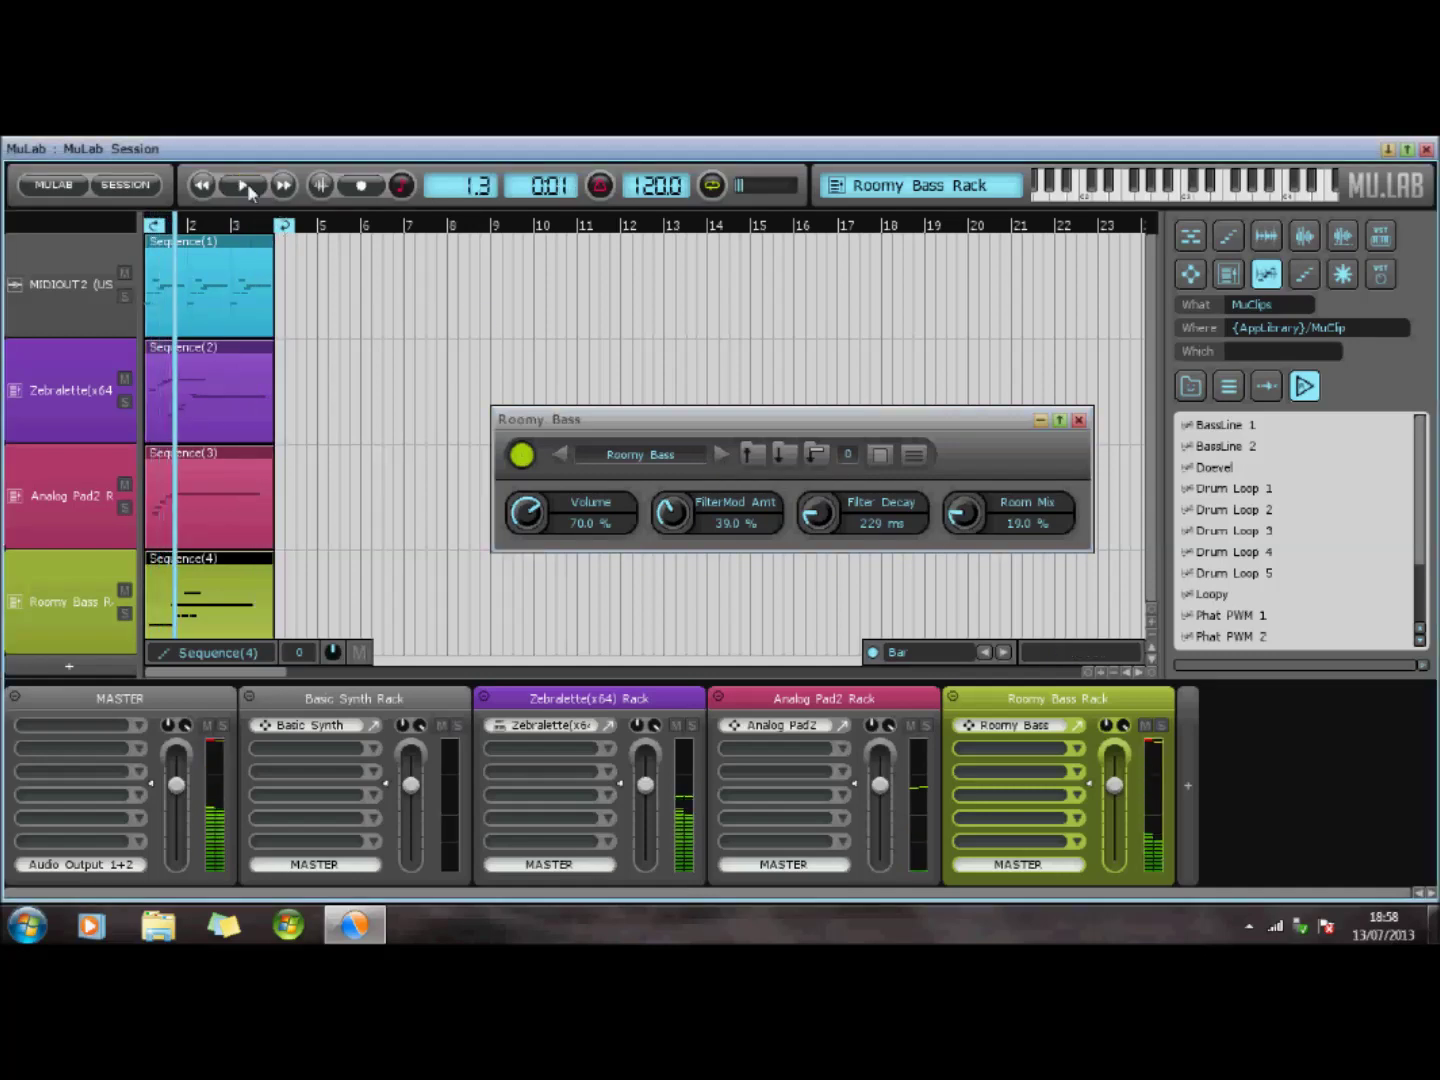